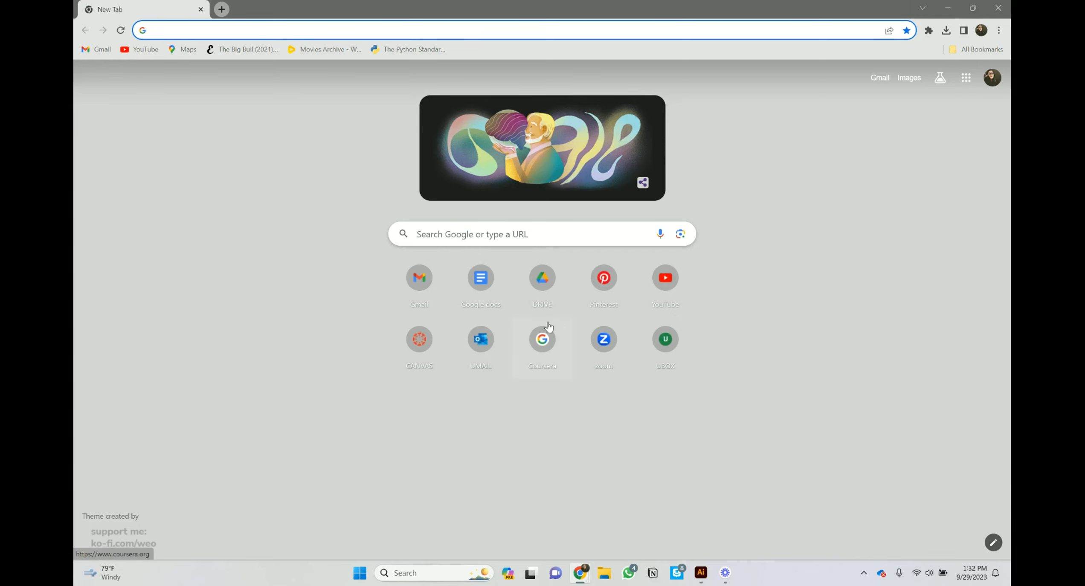
Step: Search Google for 'arcgis online' and sign in to ArcGIS Online from the result
{"action": "type", "text": "arcgis"}
{"action": "key", "text": "Return"}
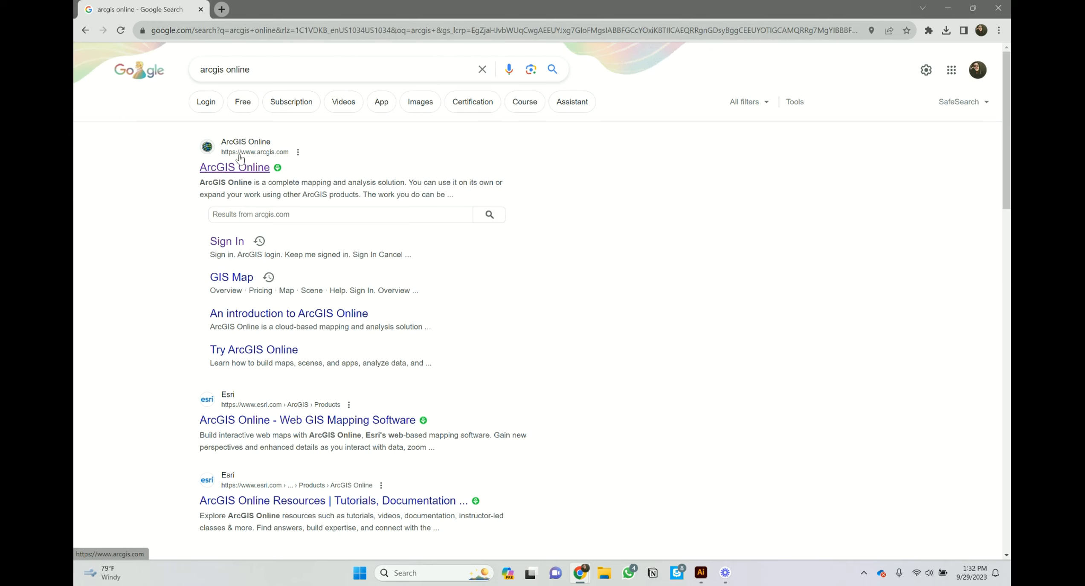
{"action": "left_click", "coordinate": [227, 242]}
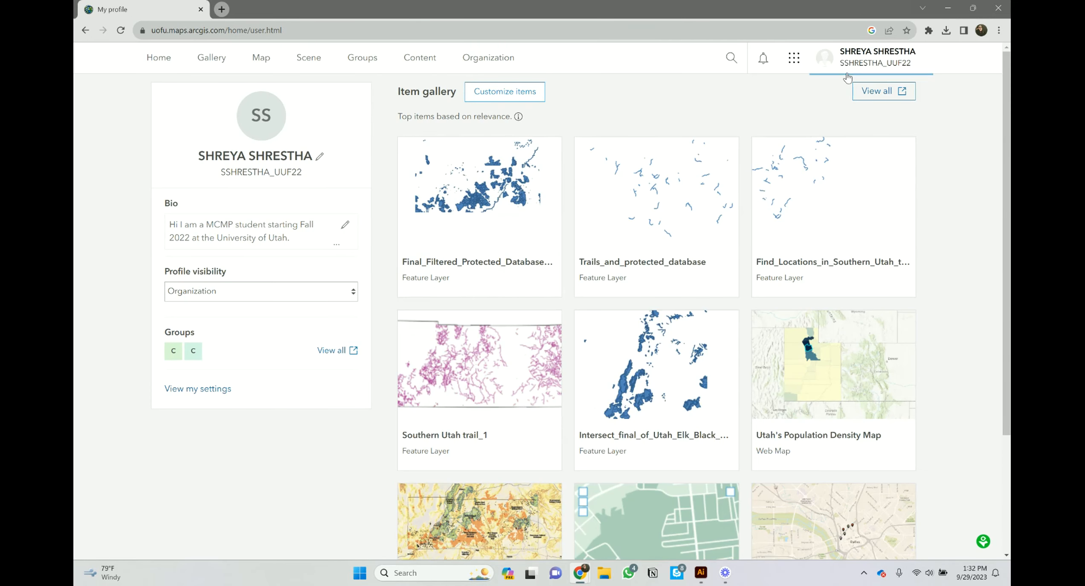
Step: From the ArcGIS Online home page, launch a new Untitled map in Map Viewer
{"action": "left_click", "coordinate": [154, 59]}
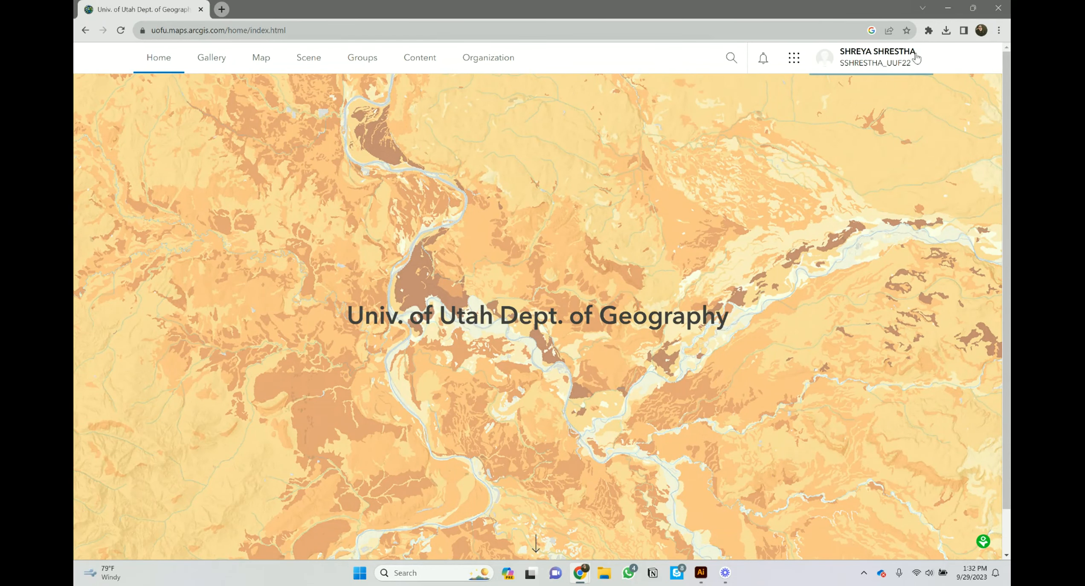
{"action": "left_click", "coordinate": [875, 62]}
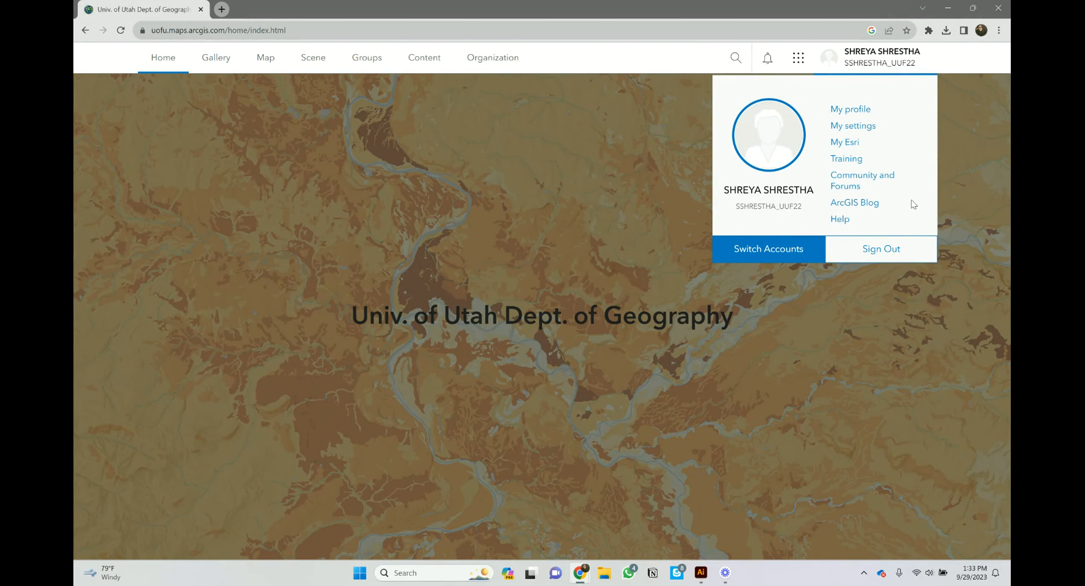
{"action": "left_click", "coordinate": [585, 207]}
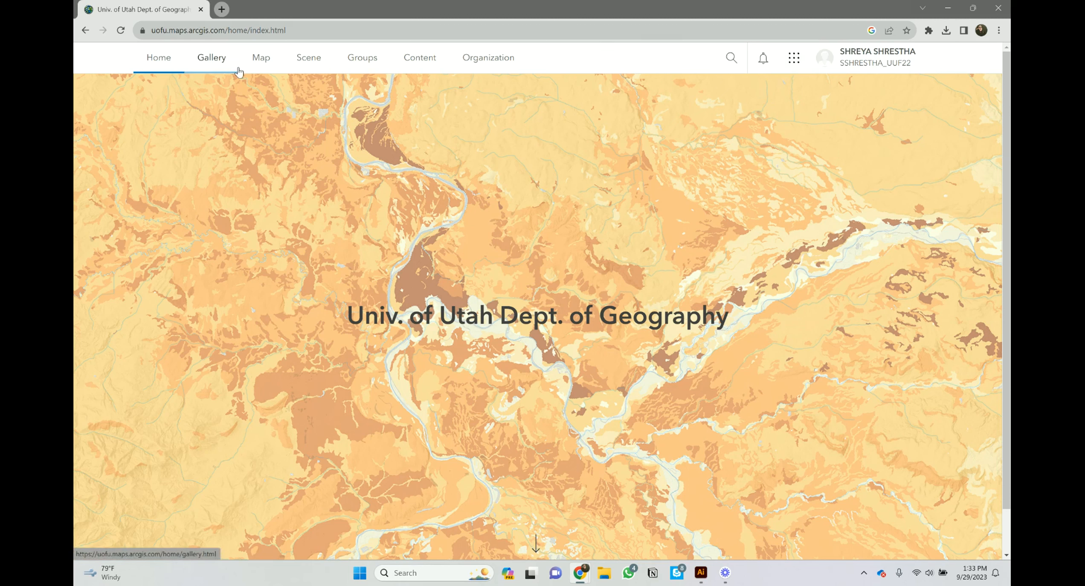
{"action": "left_click", "coordinate": [262, 60]}
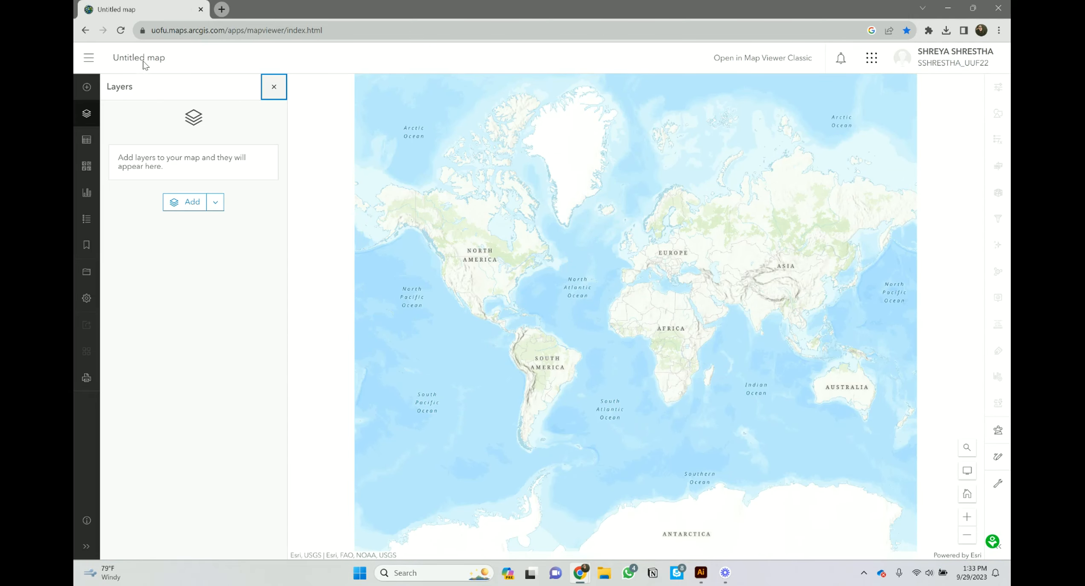
Step: Show the Layers pane for the new map, toggling it closed and open again
{"action": "left_click", "coordinate": [143, 62]}
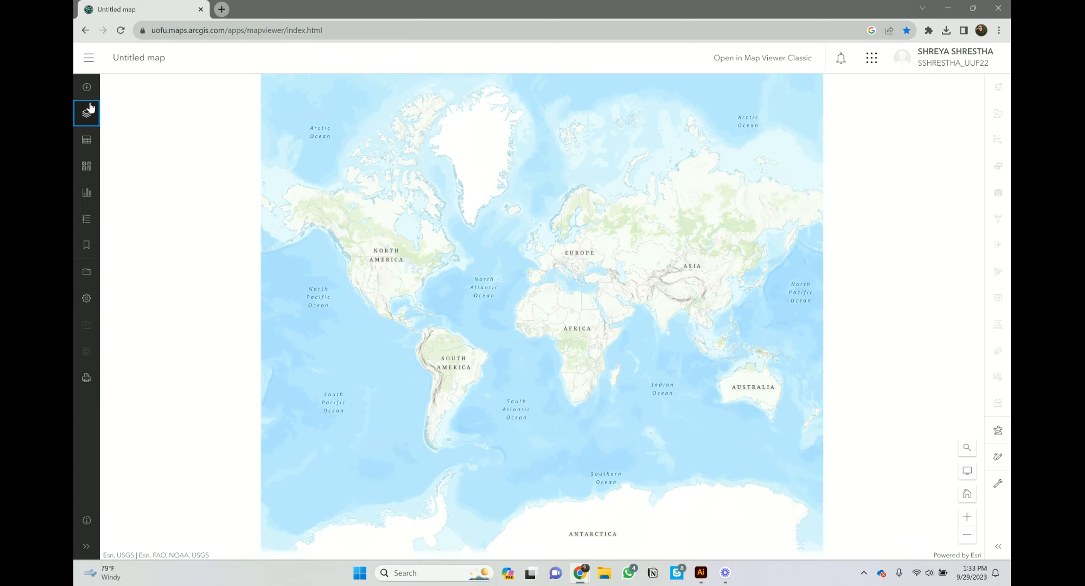
{"action": "left_click", "coordinate": [87, 111]}
{"action": "left_click", "coordinate": [88, 95]}
{"action": "left_click", "coordinate": [86, 112]}
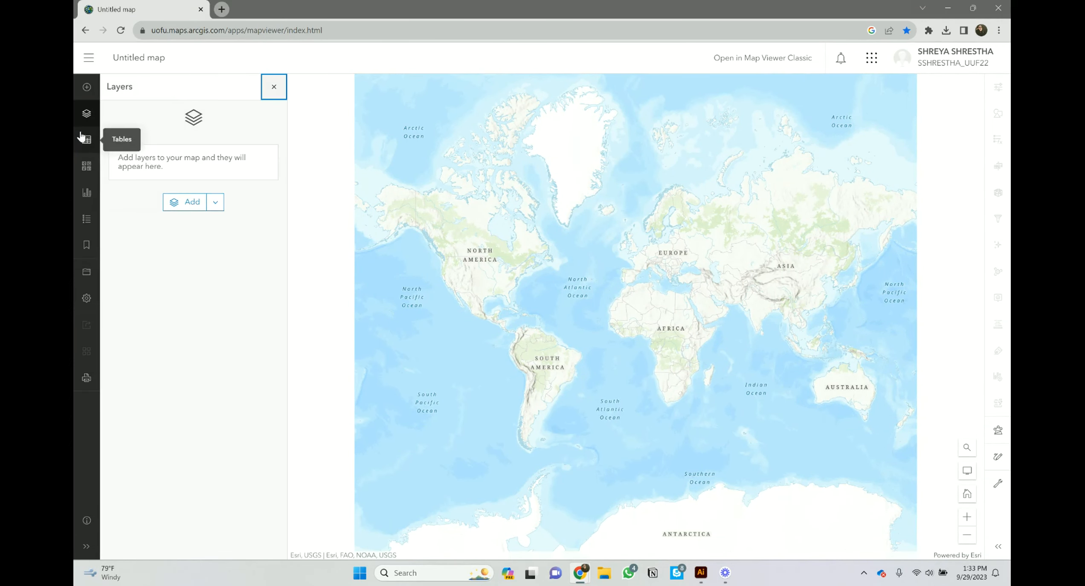
{"action": "left_click", "coordinate": [83, 140]}
{"action": "left_click", "coordinate": [86, 113]}
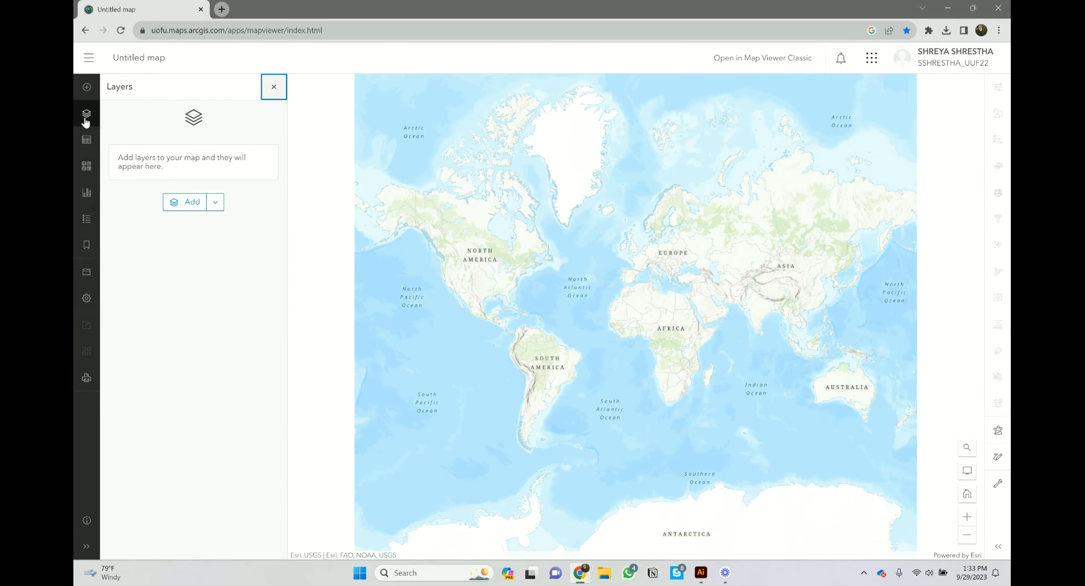
Step: Search ArcGIS Online for 'CMP 2010' and add the 1_Square_Mile layer
{"action": "left_click", "coordinate": [194, 203]}
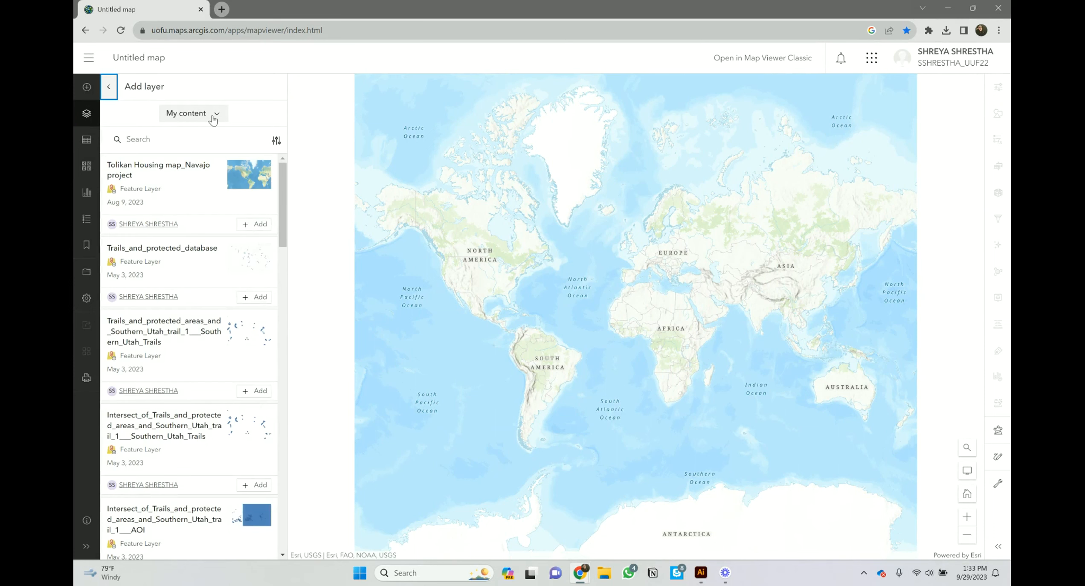
{"action": "left_click", "coordinate": [217, 115]}
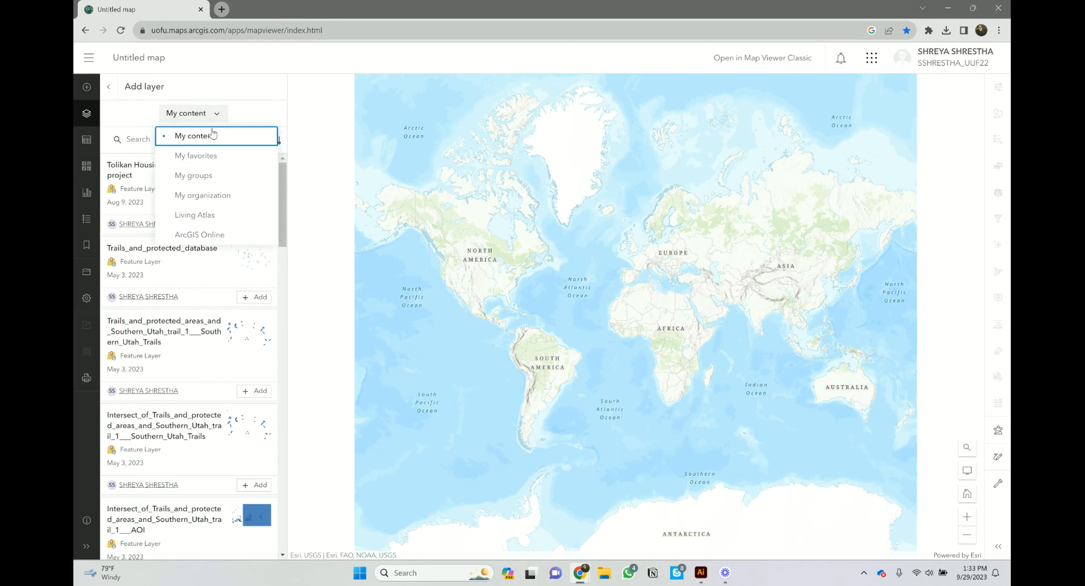
{"action": "left_click", "coordinate": [204, 234]}
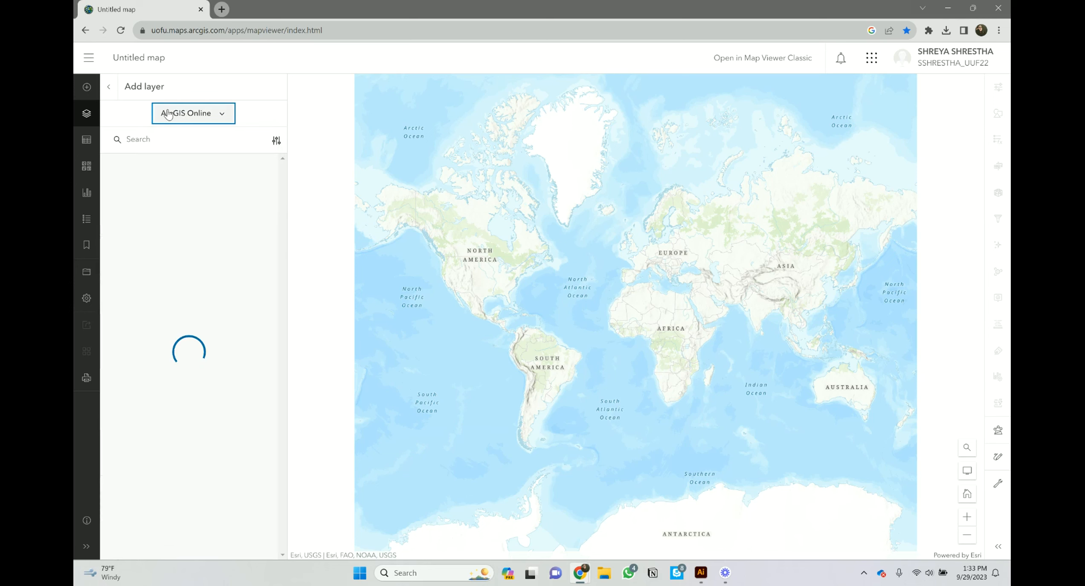
{"action": "left_click", "coordinate": [135, 143]}
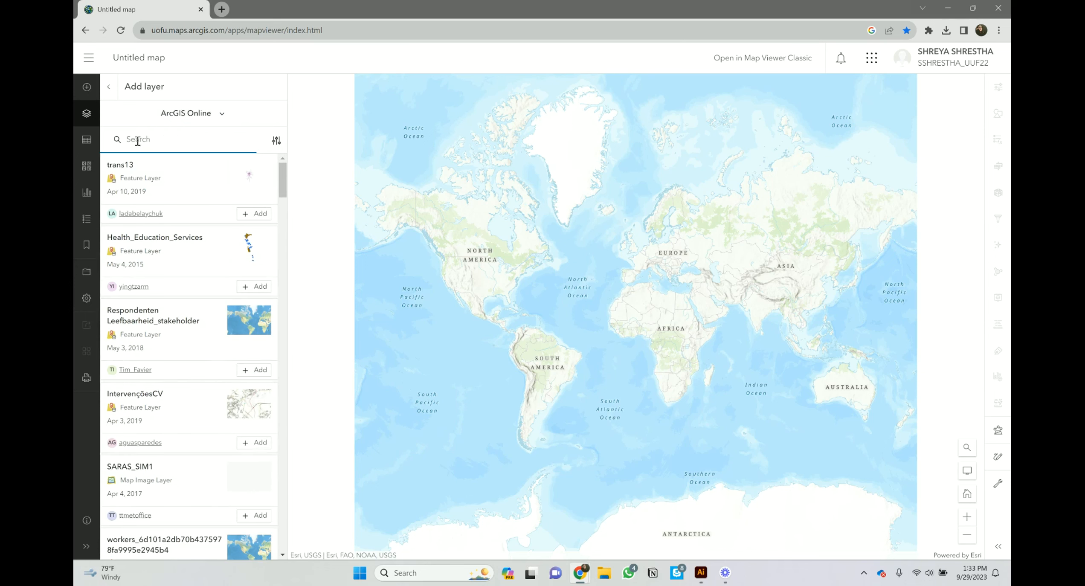
{"action": "key", "text": "Caps_Lock"}
{"action": "type", "text": "CMP 2010"}
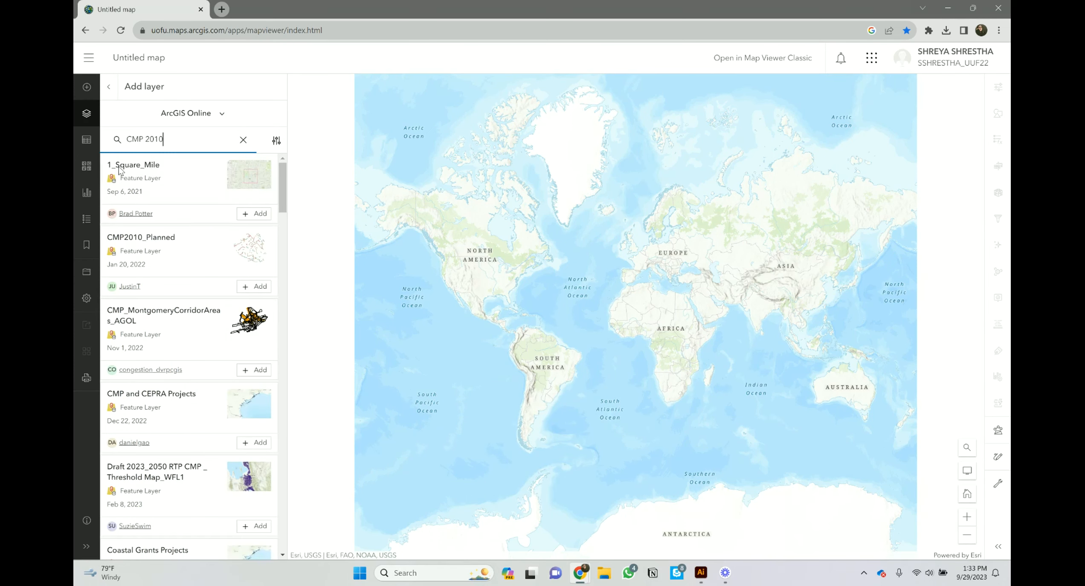
{"action": "left_click", "coordinate": [260, 214]}
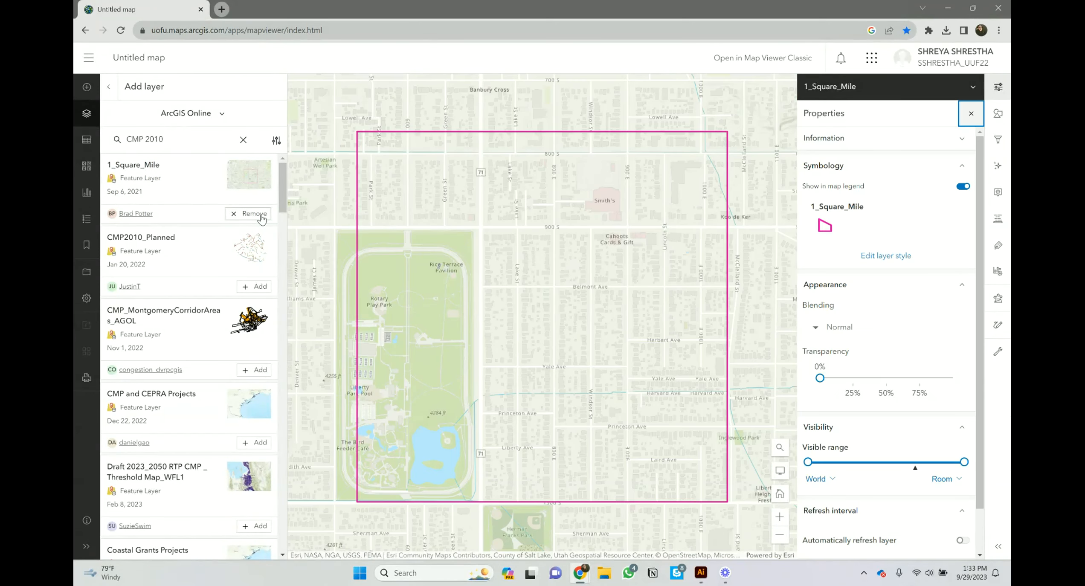
Step: Leave the Add layer search and bring up the Print pane
{"action": "left_click", "coordinate": [109, 87]}
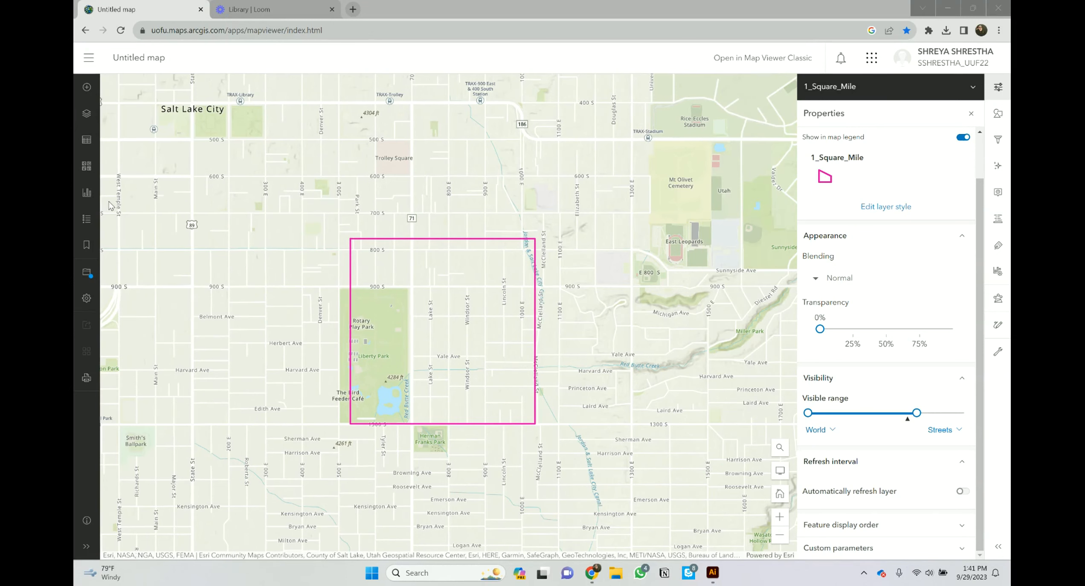
{"action": "left_click", "coordinate": [85, 379]}
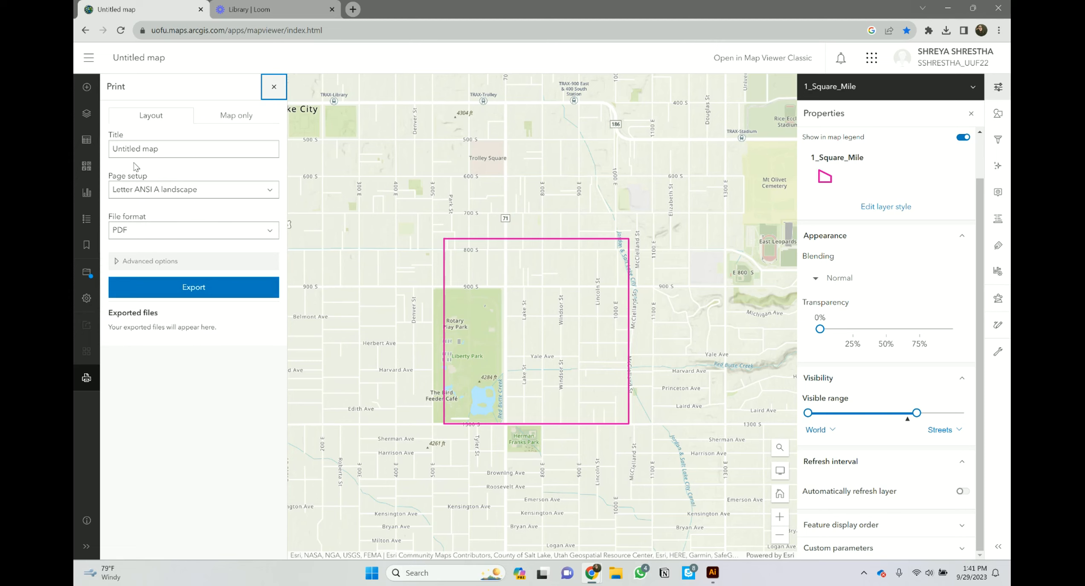
Step: Export a Map only PDF at 1200 × 1200 with a fixed scale of 8000, then open it
{"action": "left_click", "coordinate": [232, 114]}
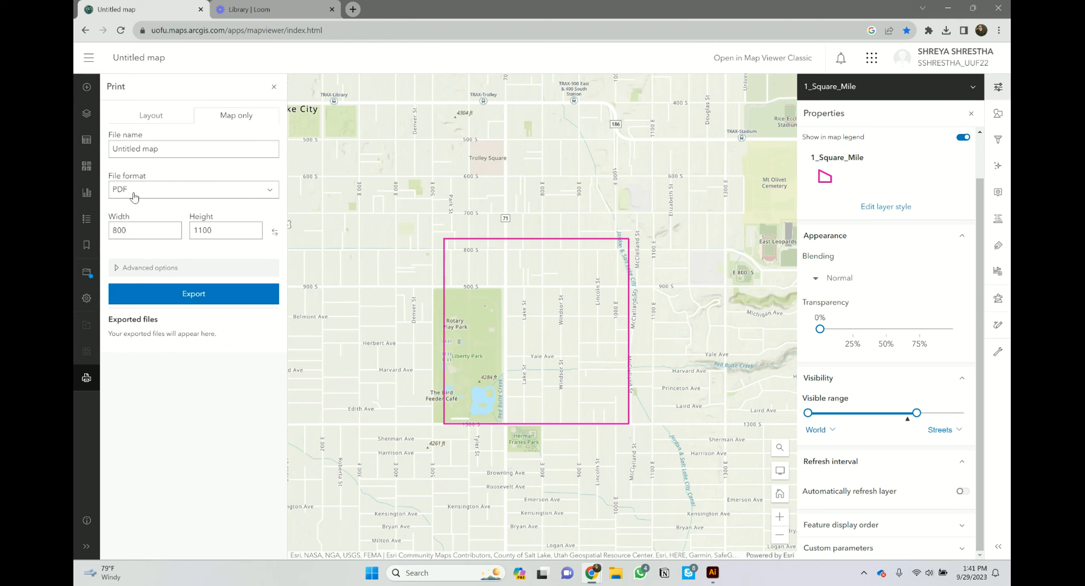
{"action": "left_click_drag", "start_coordinate": [141, 231], "coordinate": [111, 230]}
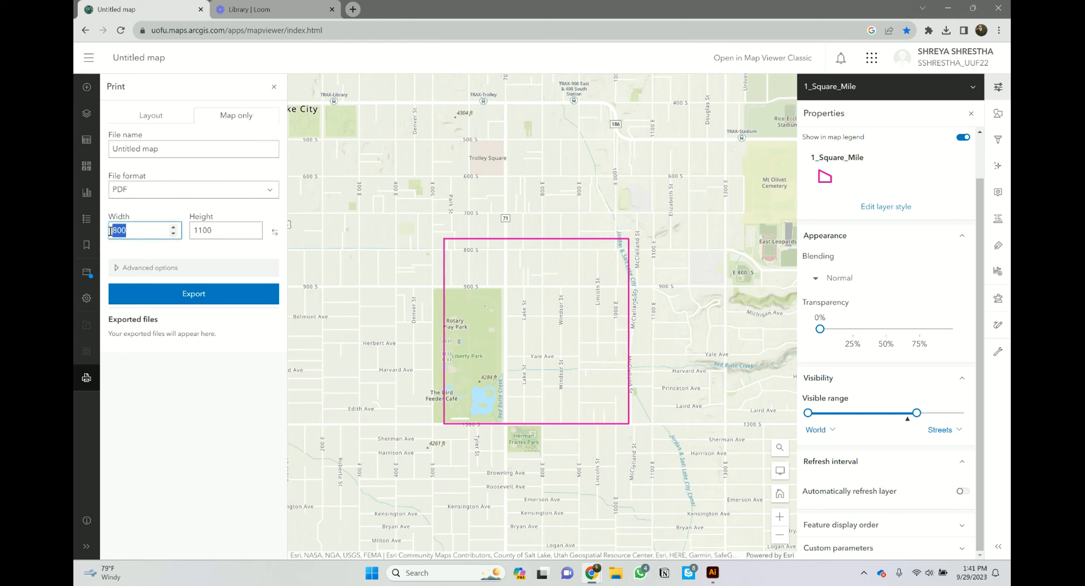
{"action": "type", "text": "12"}
{"action": "key", "text": "Tab"}
{"action": "type", "text": "120"}
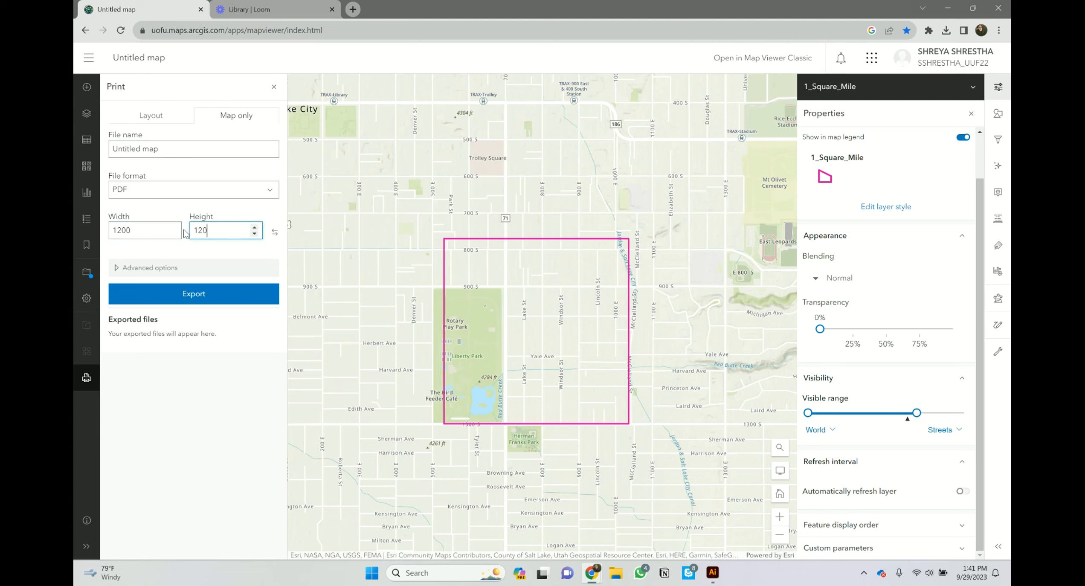
{"action": "left_click", "coordinate": [117, 269]}
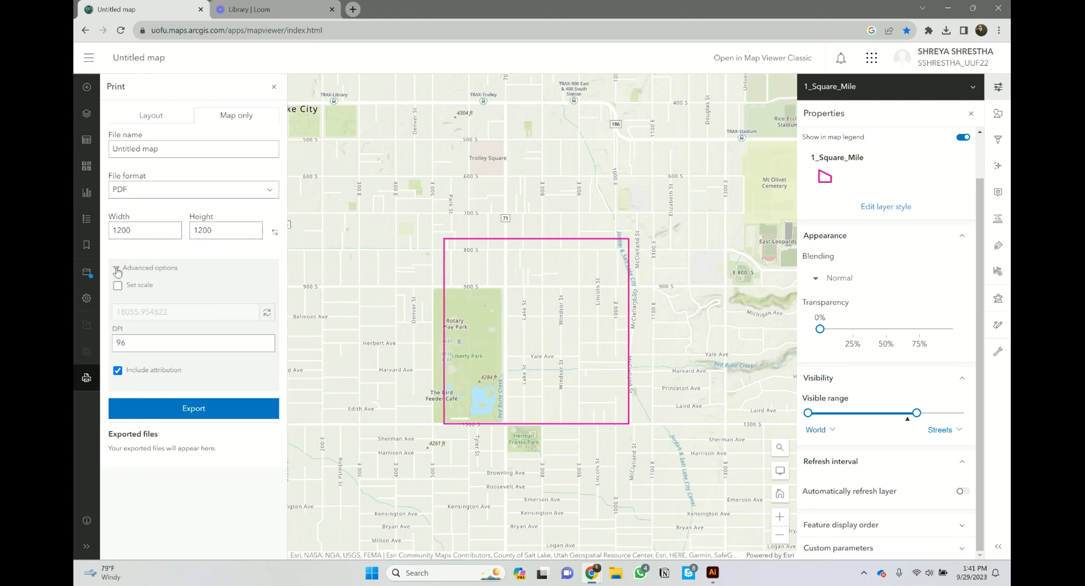
{"action": "left_click", "coordinate": [117, 285]}
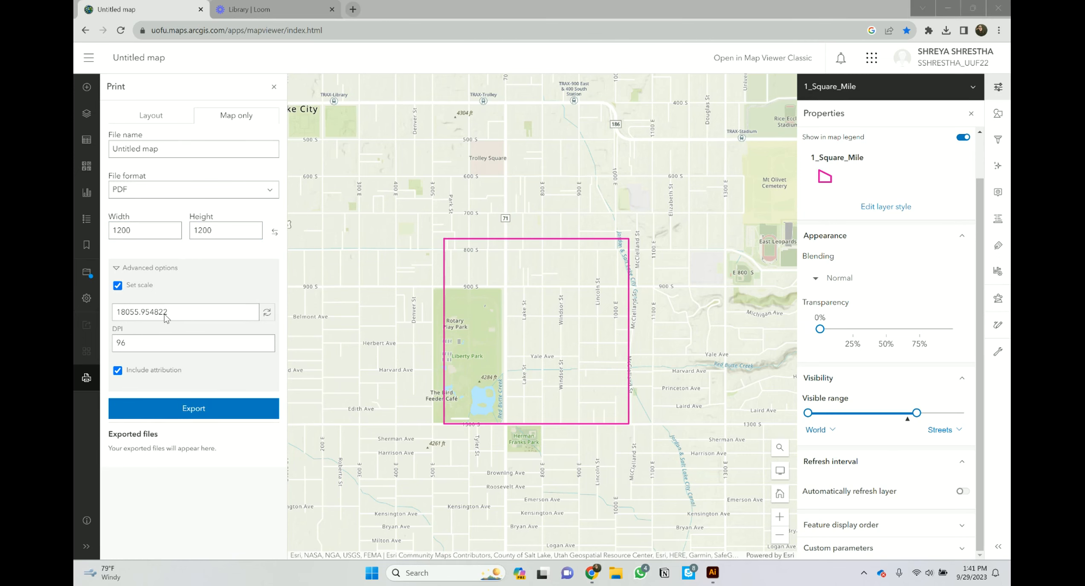
{"action": "left_click", "coordinate": [161, 313]}
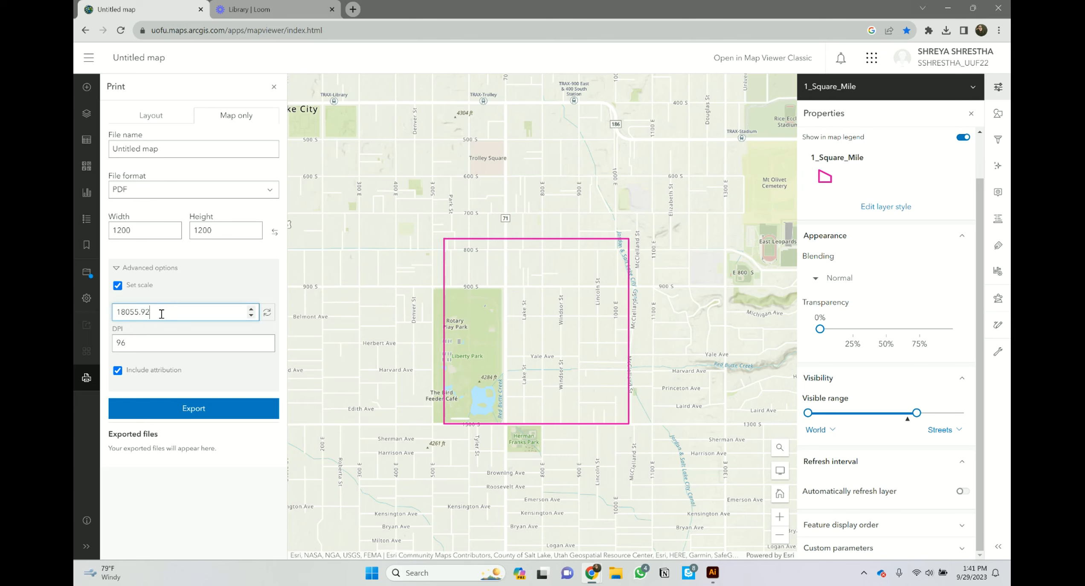
{"action": "key", "text": "BackSpace"}
{"action": "key", "text": "BackSpace"}
{"action": "key", "text": "BackSpace"}
{"action": "key", "text": "BackSpace"}
{"action": "key", "text": "BackSpace"}
{"action": "key", "text": "BackSpace"}
{"action": "key", "text": "BackSpace"}
{"action": "left_click", "coordinate": [212, 410]}
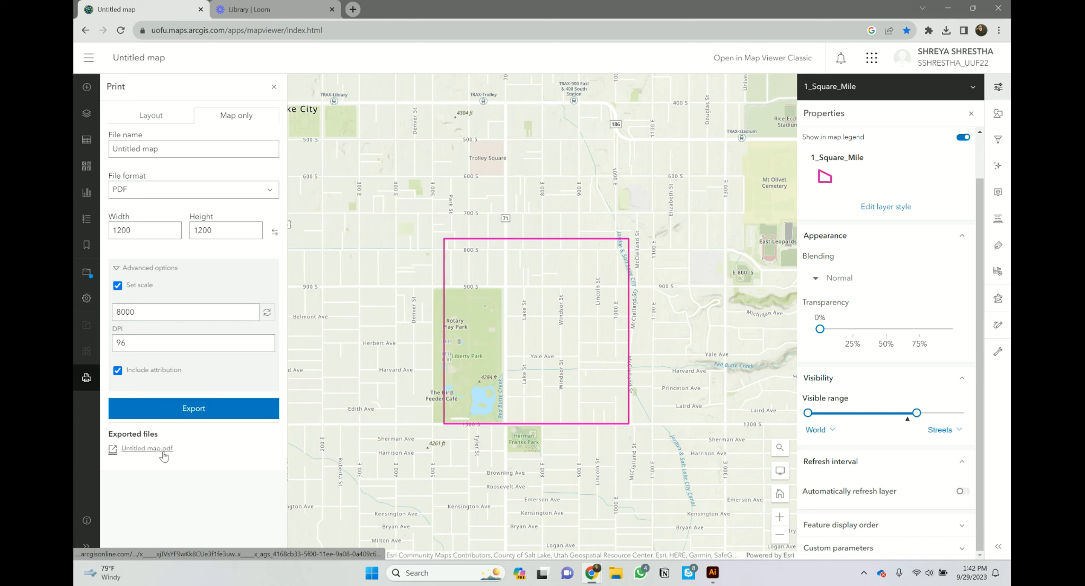
{"action": "left_click", "coordinate": [131, 449]}
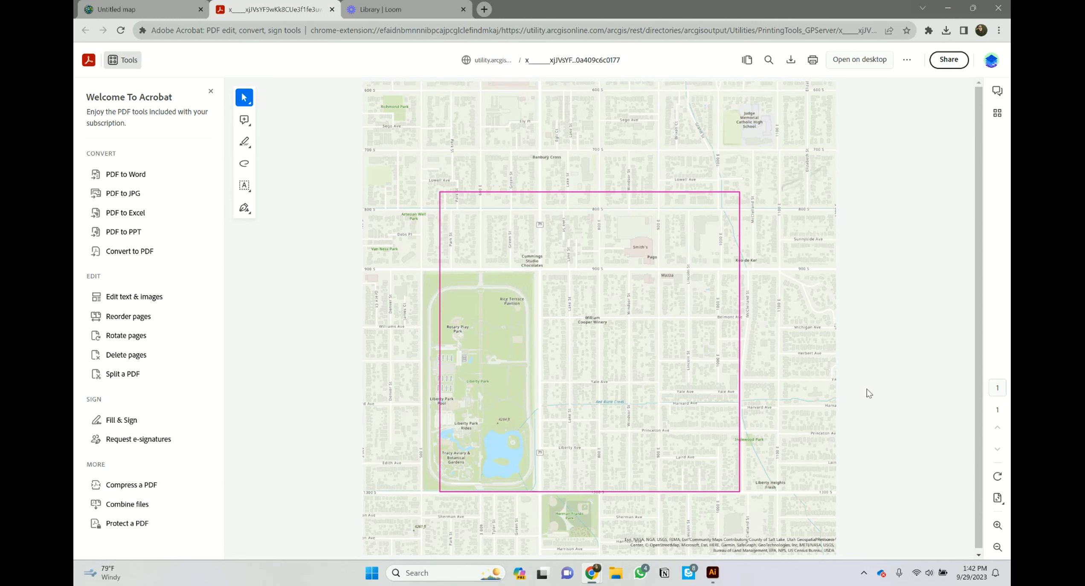
Step: Save a copy of the exported map PDF to the Desktop
{"action": "scroll", "coordinate": [866, 389], "scroll_direction": "down", "scroll_amount": 1}
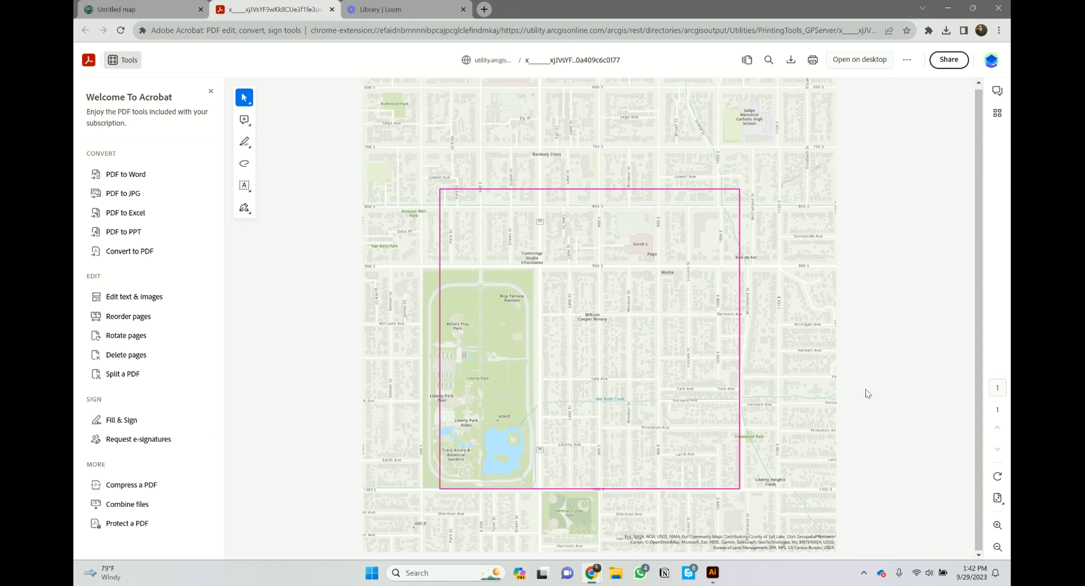
{"action": "left_click", "coordinate": [791, 62]}
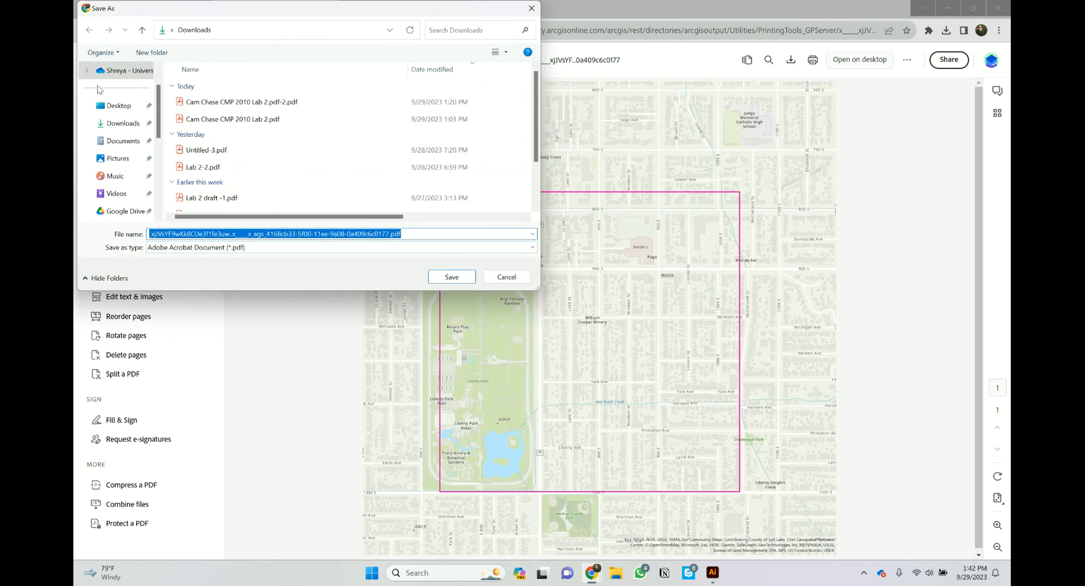
{"action": "left_click", "coordinate": [115, 105]}
{"action": "left_click", "coordinate": [457, 278]}
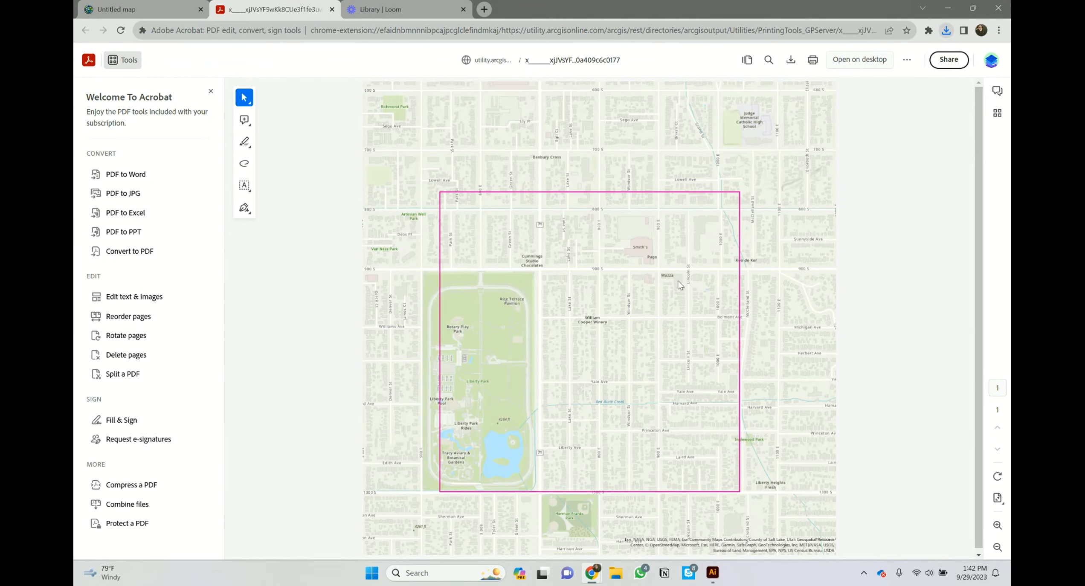
Step: Open the Print dialog, choose Save as PDF as destination, then cancel printing
{"action": "key", "text": "ctrl+p"}
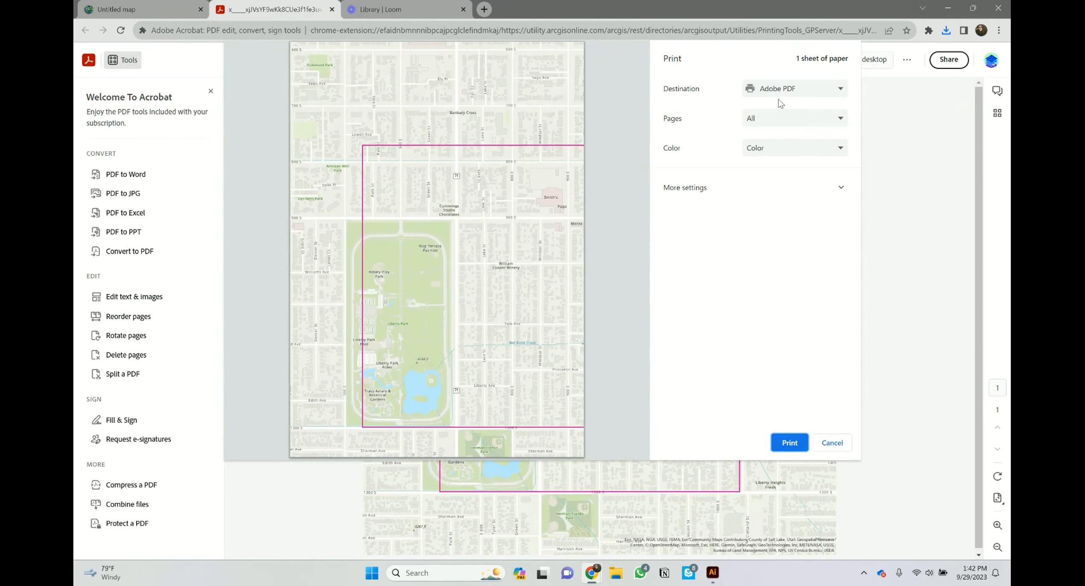
{"action": "left_click", "coordinate": [794, 90]}
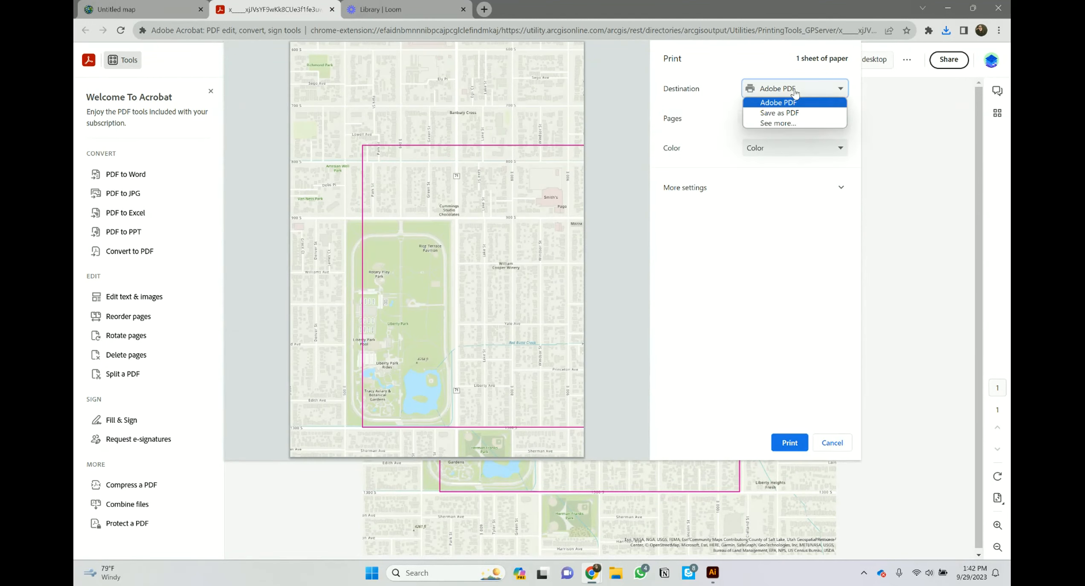
{"action": "left_click", "coordinate": [794, 90]}
{"action": "left_click", "coordinate": [794, 89]}
{"action": "left_click", "coordinate": [779, 113]}
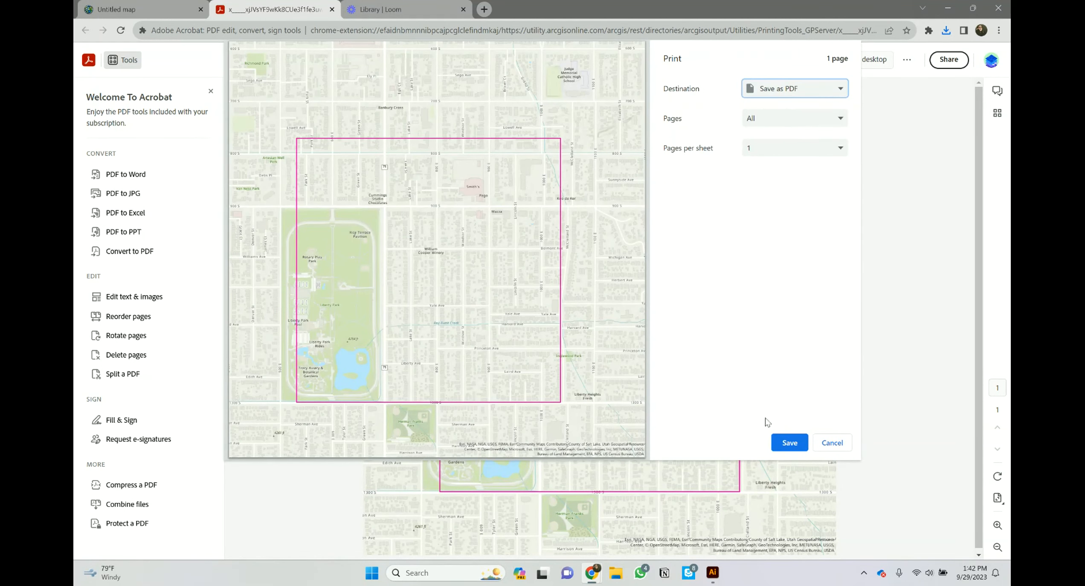
{"action": "left_click", "coordinate": [843, 443]}
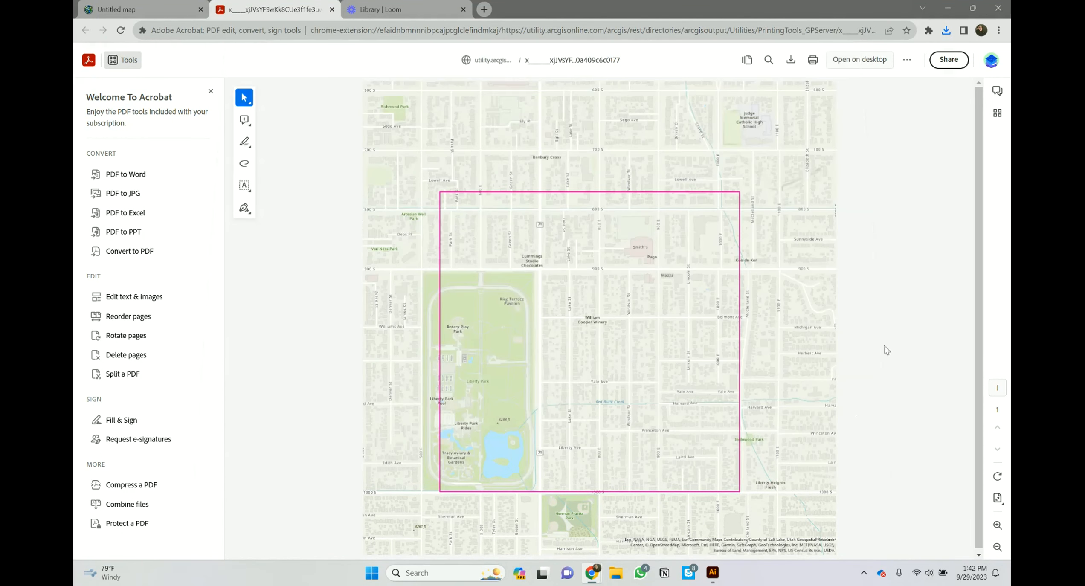
Step: Reveal the downloaded map PDF in its folder, then switch to Illustrator
{"action": "left_click", "coordinate": [946, 31]}
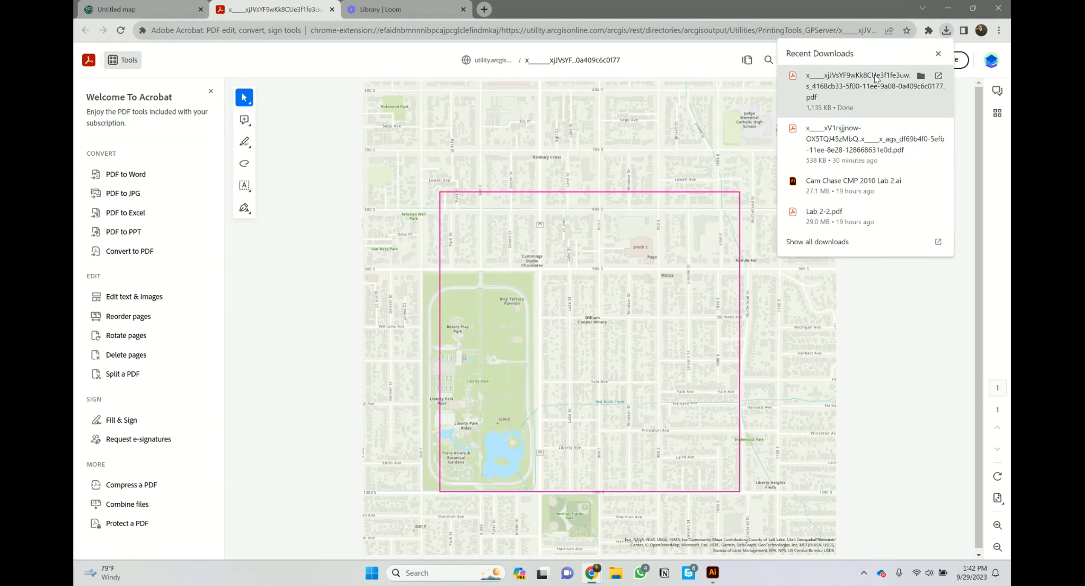
{"action": "left_click", "coordinate": [921, 79]}
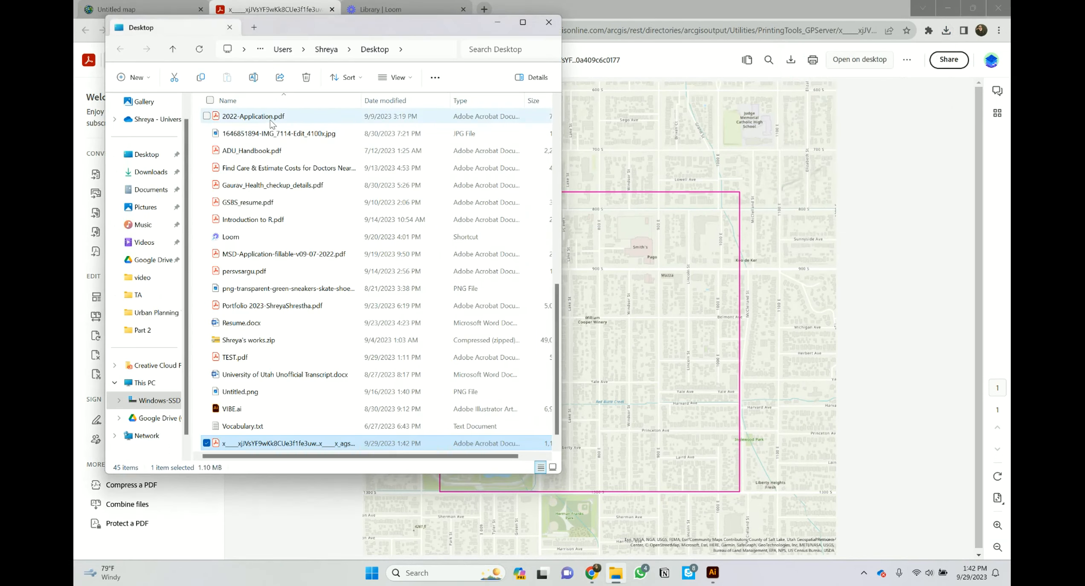
{"action": "left_click", "coordinate": [548, 23]}
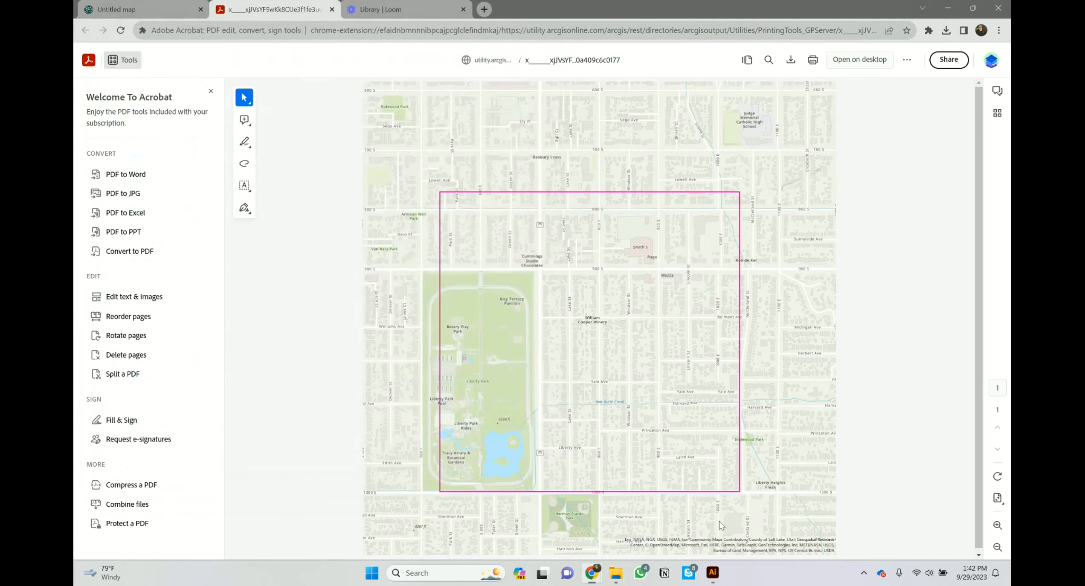
{"action": "left_click", "coordinate": [712, 573]}
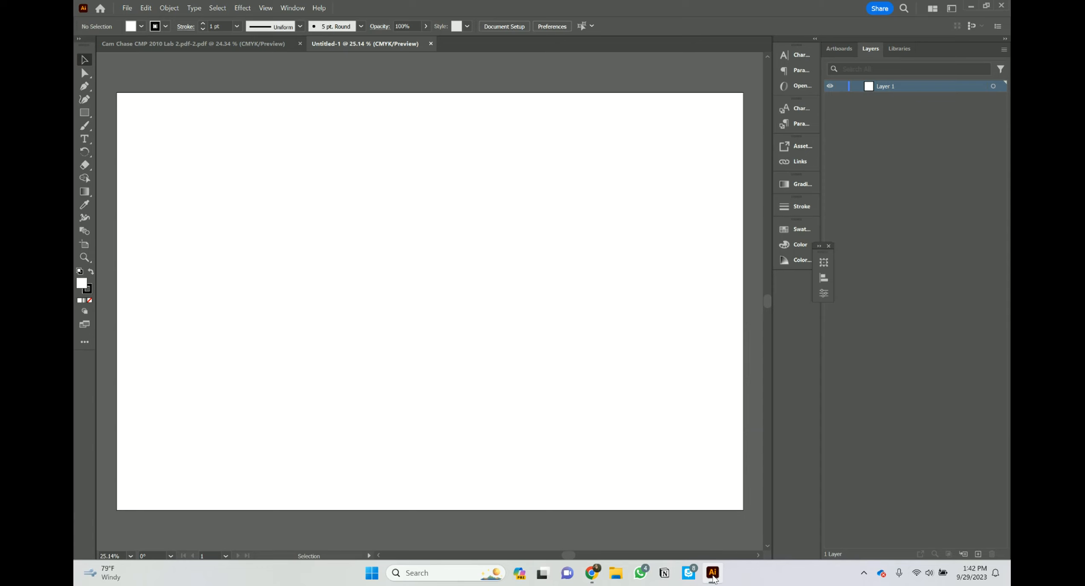
Step: Open fILE.1.pdf from the Desktop in Illustrator
{"action": "left_click", "coordinate": [127, 8]}
{"action": "left_click", "coordinate": [149, 47]}
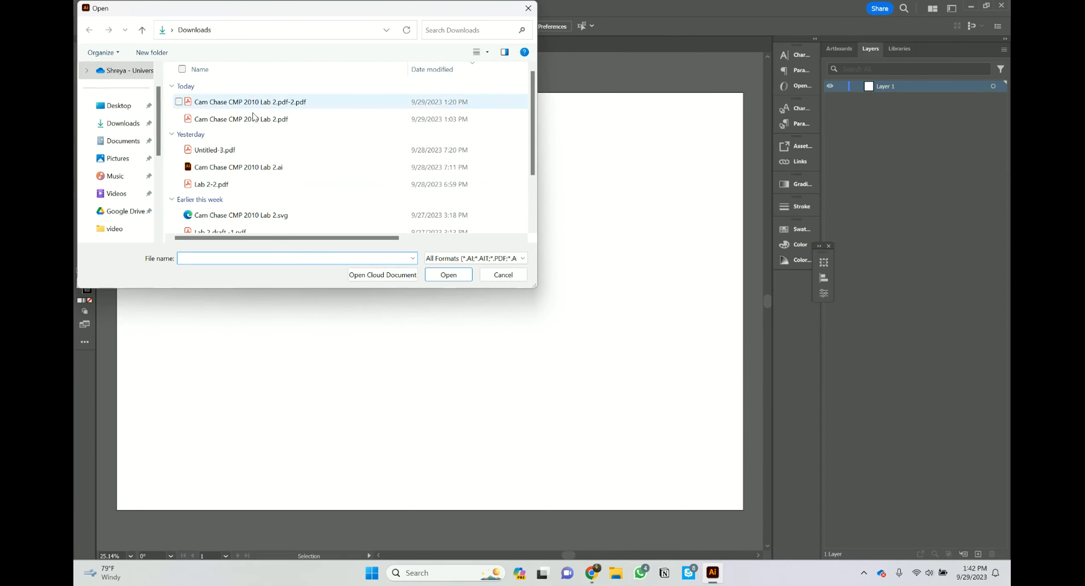
{"action": "left_click", "coordinate": [119, 106]}
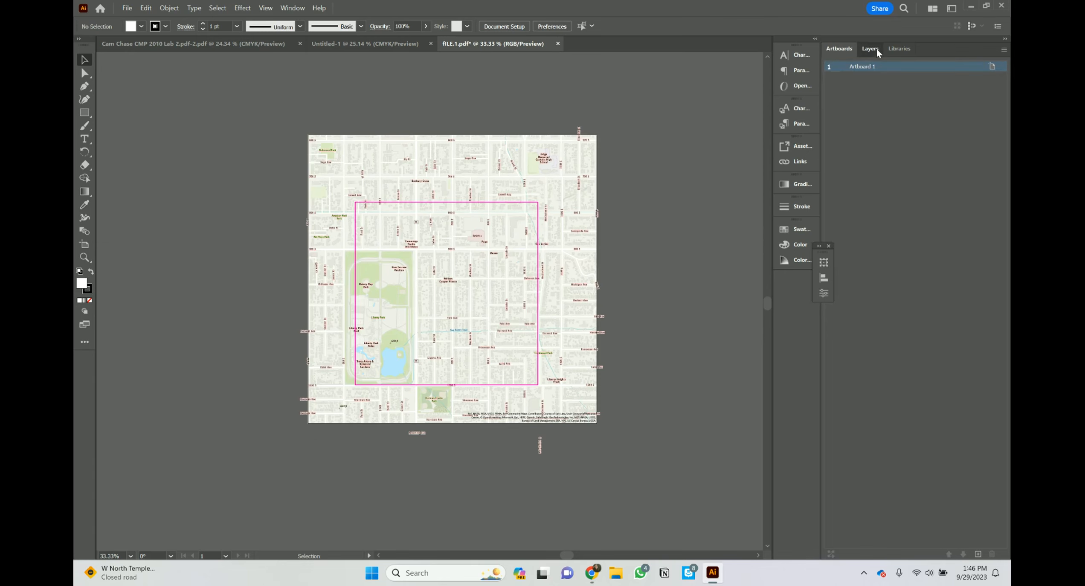
Step: Add a new Layer 2 above the map's Layer 1
{"action": "left_click", "coordinate": [856, 86]}
{"action": "left_click", "coordinate": [856, 86]}
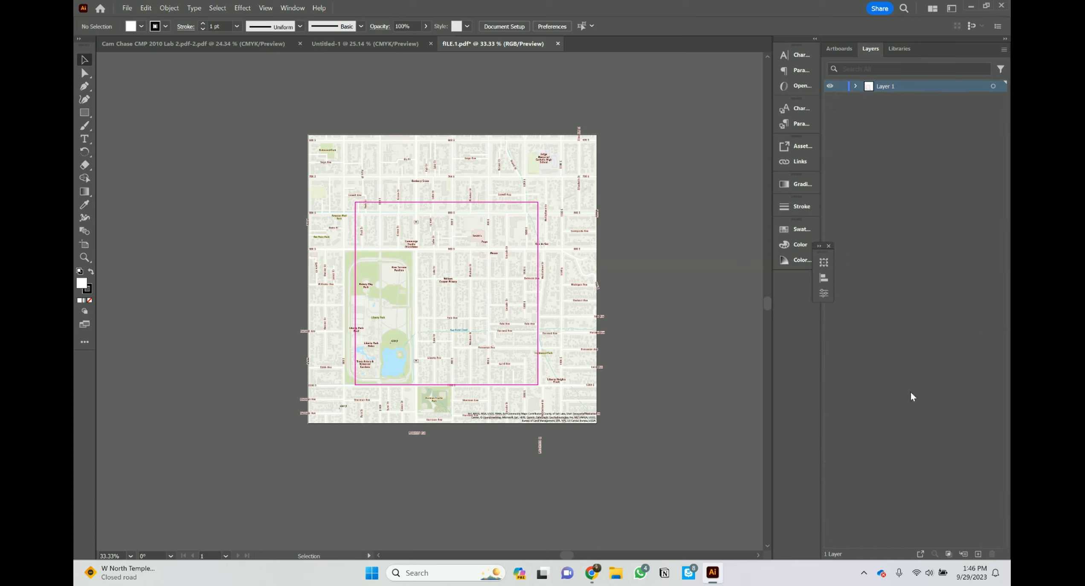
{"action": "left_click", "coordinate": [978, 554]}
{"action": "left_click", "coordinate": [900, 279]}
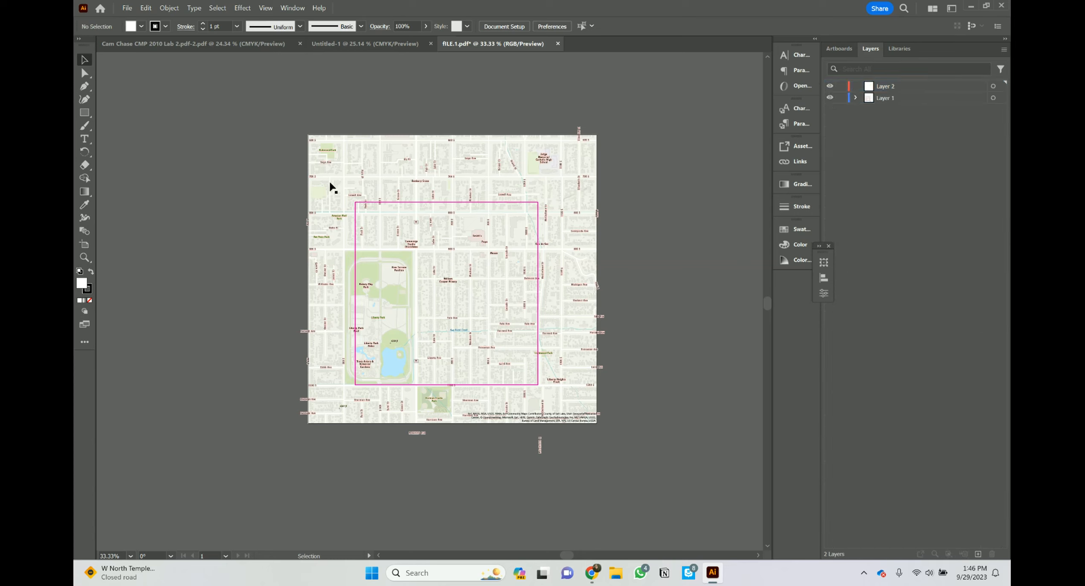
{"action": "left_click", "coordinate": [84, 112]}
Step: Draw a rectangle over the pink square-mile frame with no fill and a magenta #ef00fc stroke
{"action": "left_click_drag", "start_coordinate": [354, 202], "coordinate": [538, 385]}
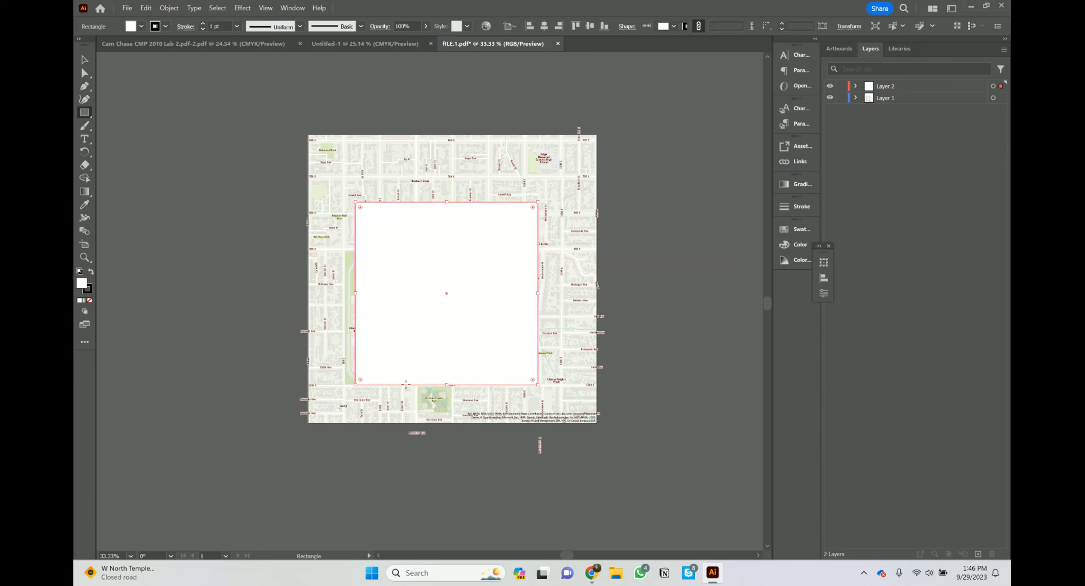
{"action": "left_click", "coordinate": [90, 273]}
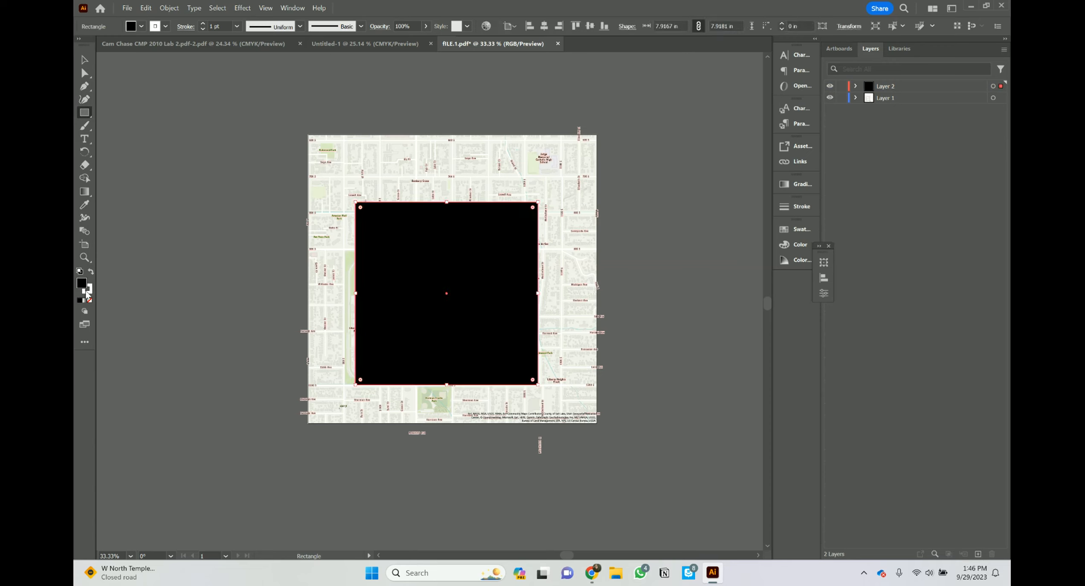
{"action": "left_click", "coordinate": [88, 288]}
{"action": "left_click", "coordinate": [81, 283]}
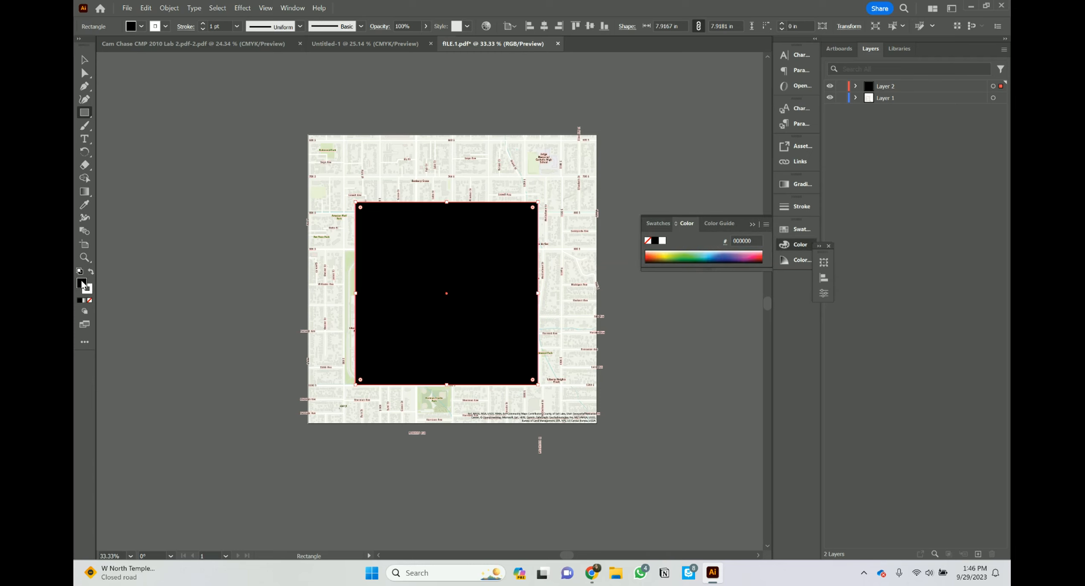
{"action": "left_click", "coordinate": [89, 300]}
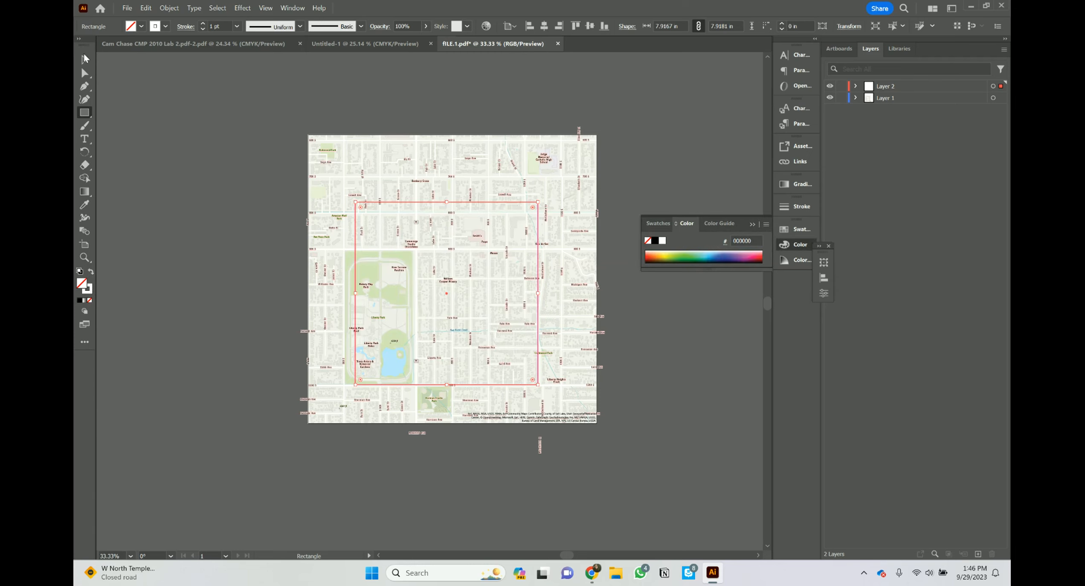
{"action": "double_click", "coordinate": [89, 290]}
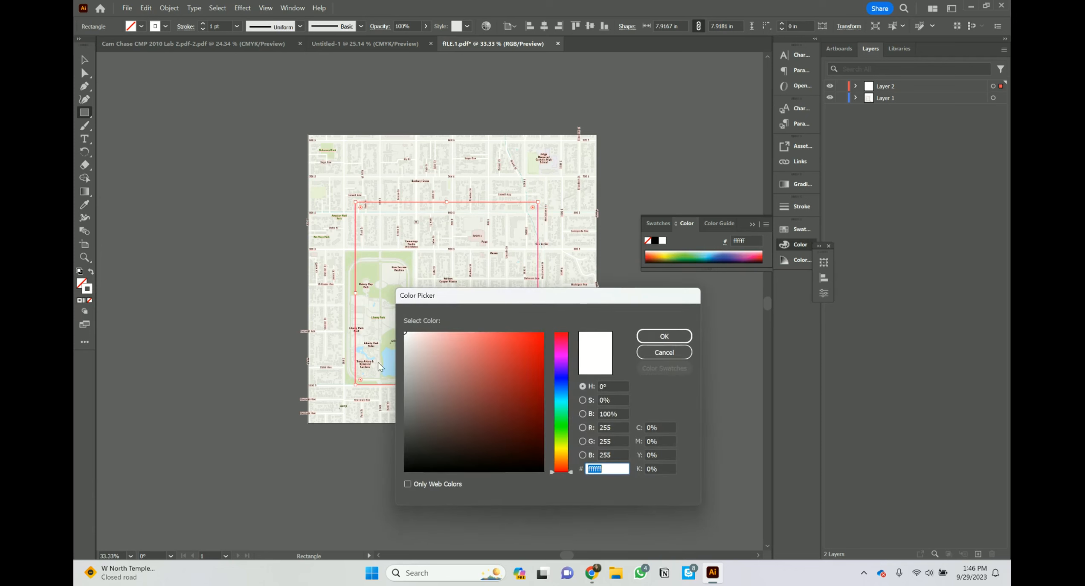
{"action": "left_click", "coordinate": [563, 363]}
{"action": "left_click", "coordinate": [540, 339]}
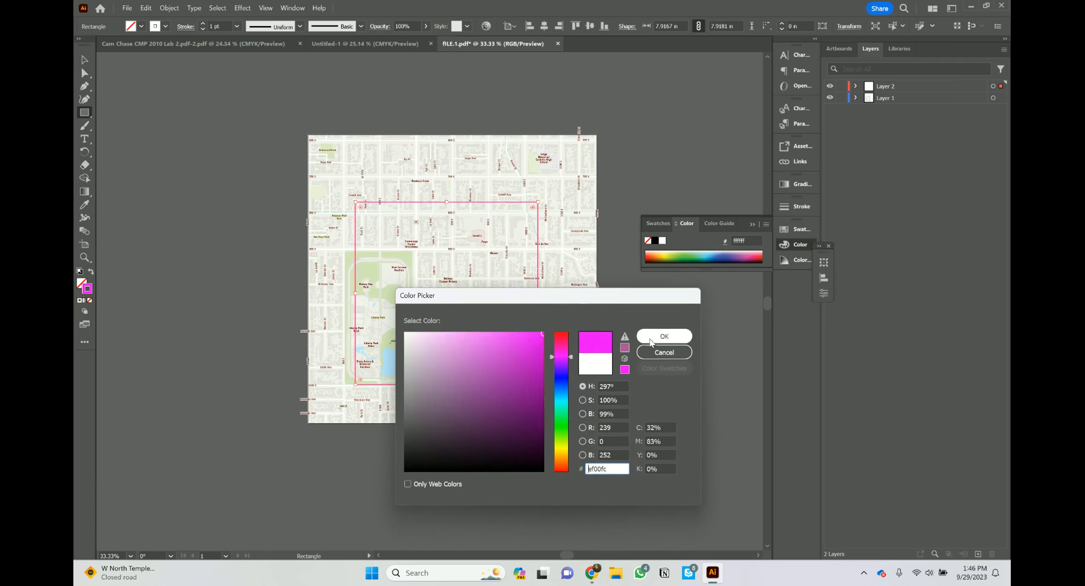
{"action": "left_click", "coordinate": [664, 336]}
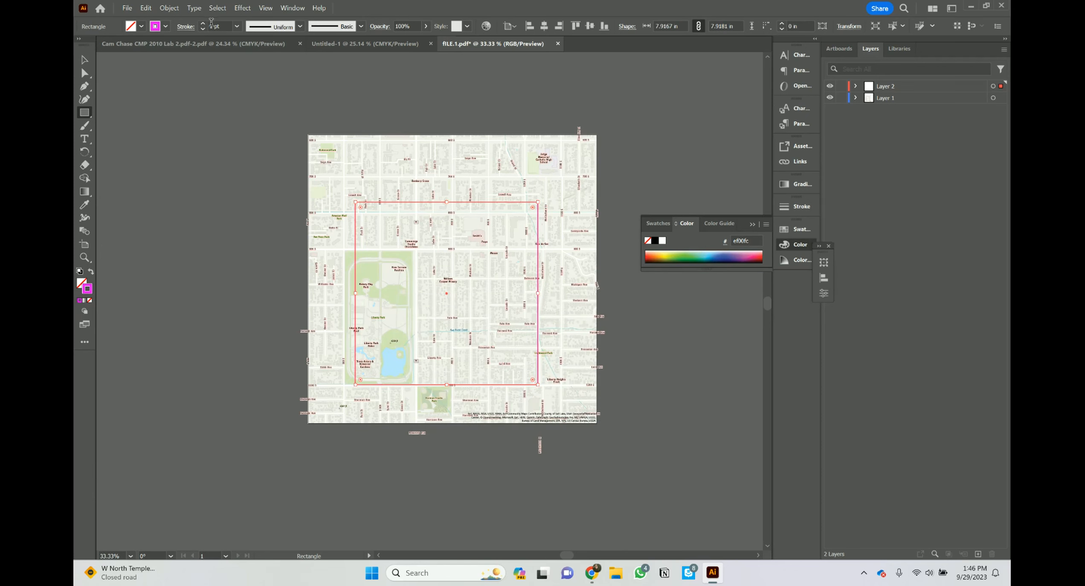
Step: Raise the rectangle's stroke weight to 5 pt, deselect it, and return to Chrome
{"action": "left_click", "coordinate": [203, 24]}
{"action": "left_click", "coordinate": [203, 25]}
{"action": "left_click", "coordinate": [203, 24]}
{"action": "left_click", "coordinate": [203, 25]}
{"action": "left_click", "coordinate": [85, 60]}
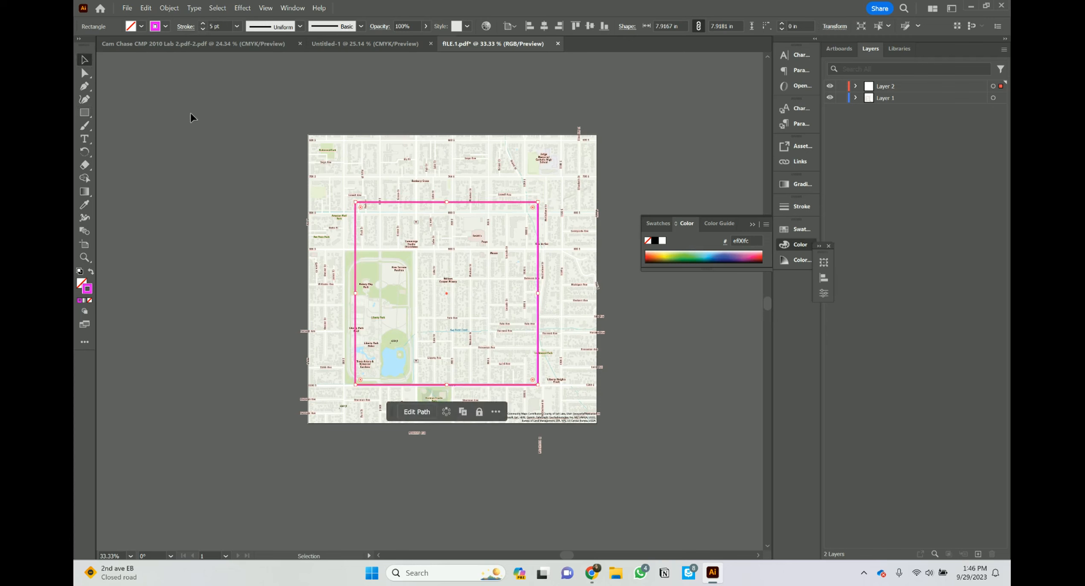
{"action": "left_click", "coordinate": [189, 114]}
{"action": "left_click", "coordinate": [538, 215]}
{"action": "left_click", "coordinate": [729, 149]}
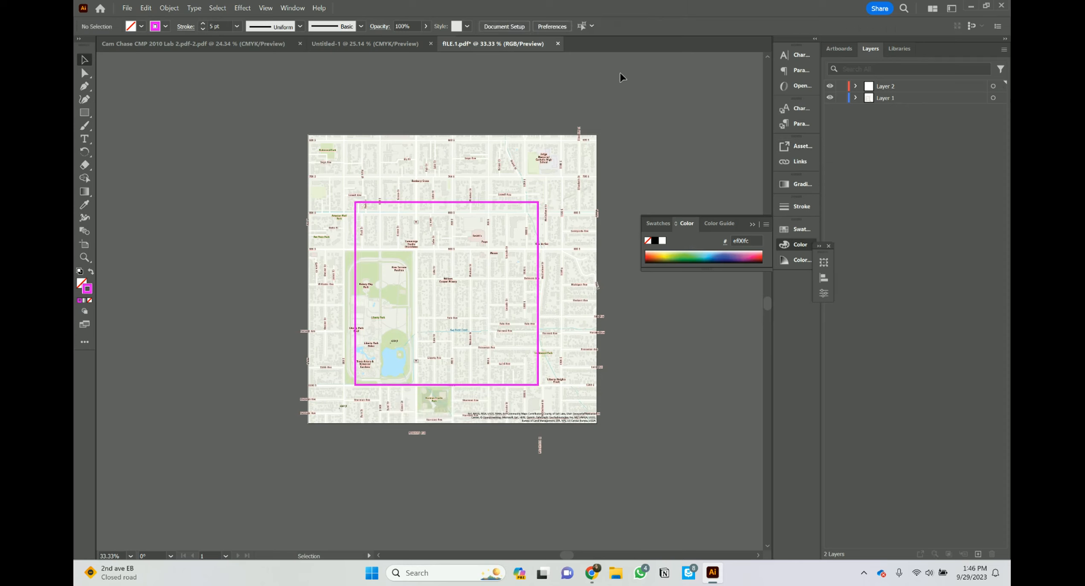
{"action": "key", "text": "alt+Tab"}
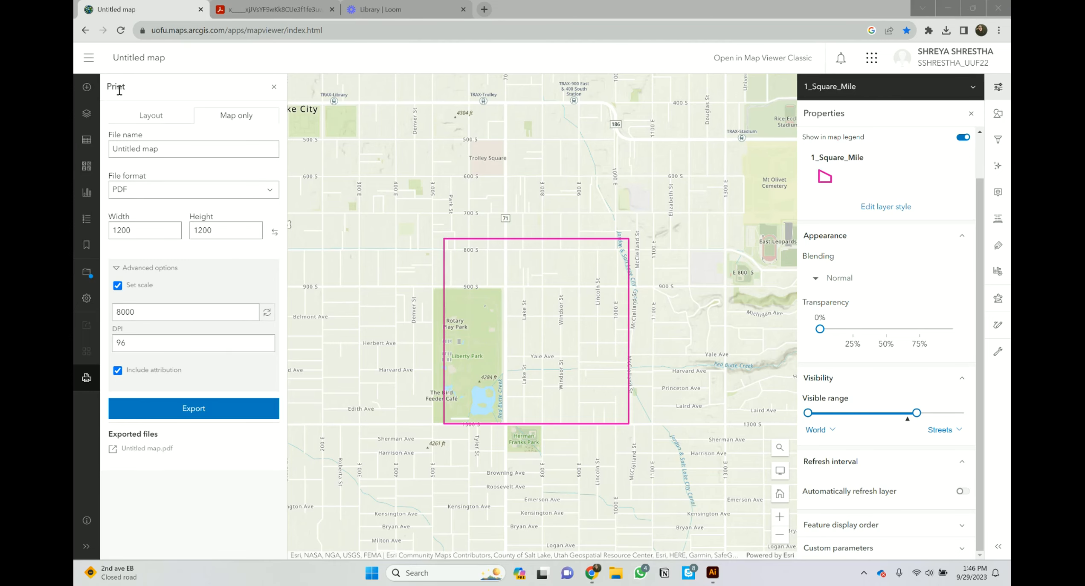
Step: Close Print and remove the 1_Square_Mile layer from the Layers list
{"action": "left_click", "coordinate": [274, 87]}
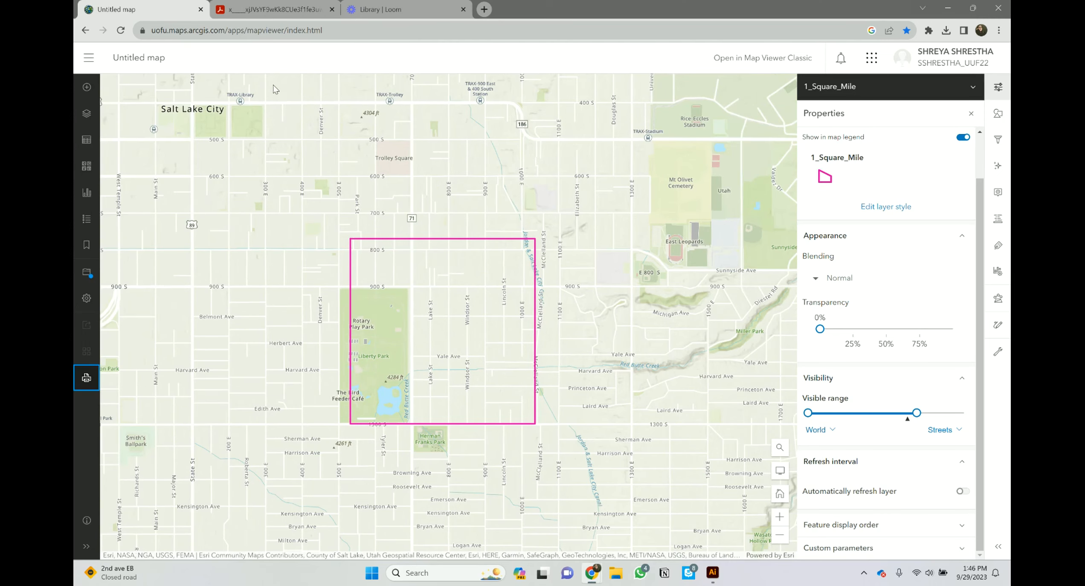
{"action": "left_click", "coordinate": [86, 113]}
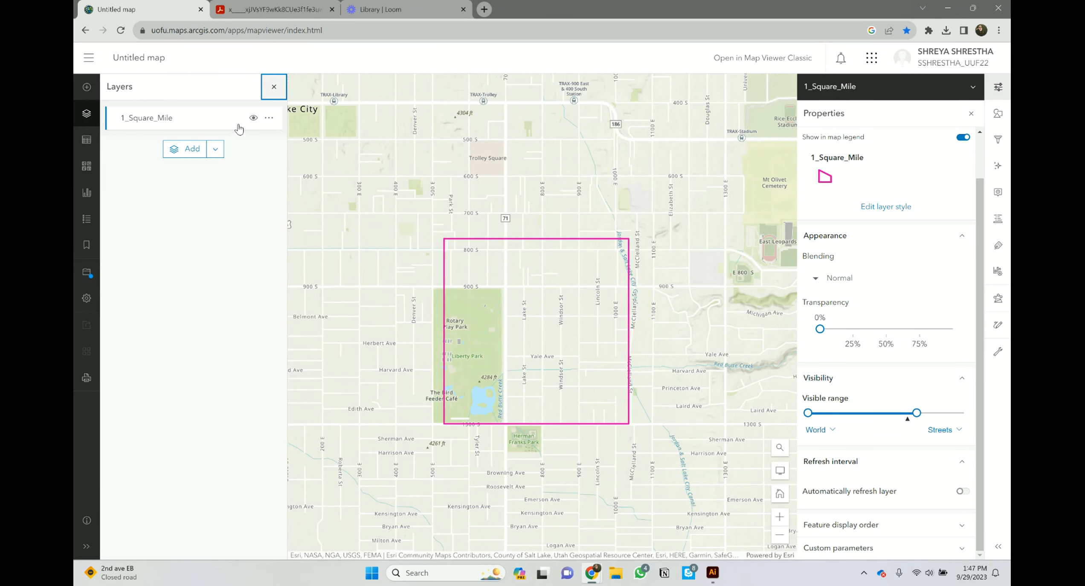
{"action": "left_click", "coordinate": [270, 119]}
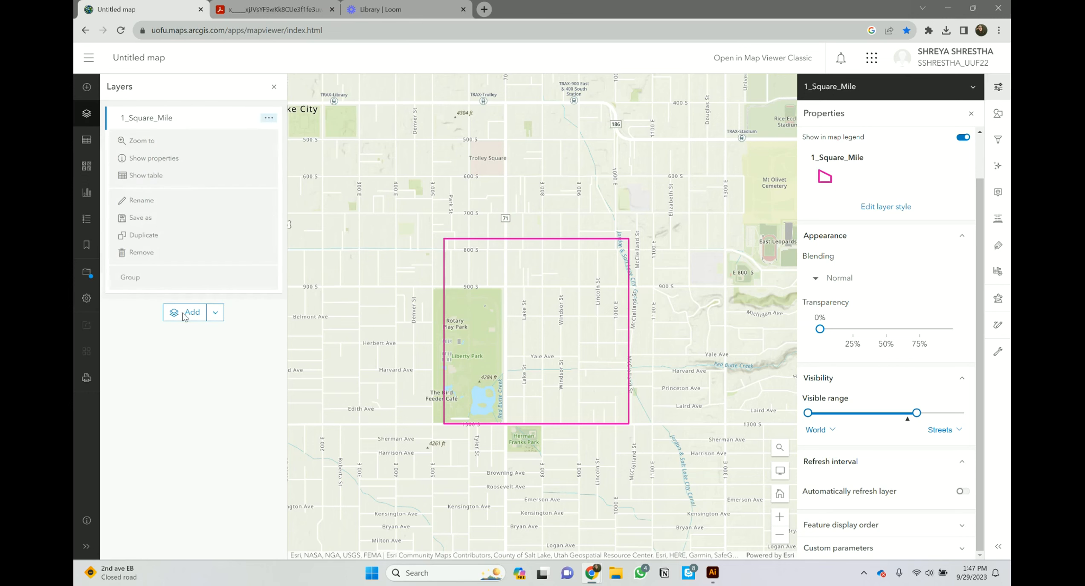
{"action": "left_click", "coordinate": [142, 253]}
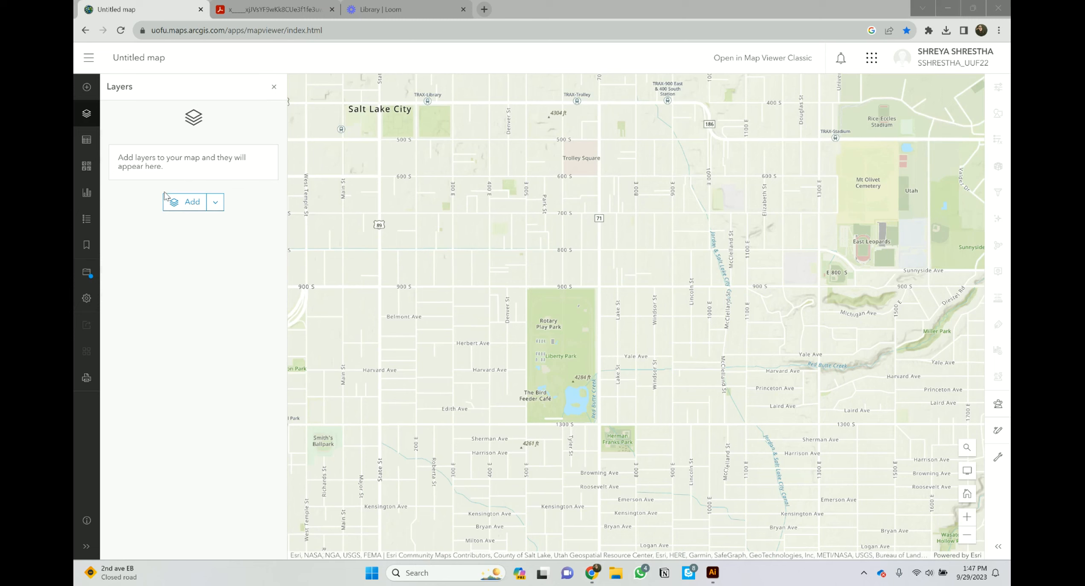
Step: Search ArcGIS Online layers for 'UGRC ROADS'
{"action": "left_click", "coordinate": [195, 205]}
{"action": "left_click", "coordinate": [197, 119]}
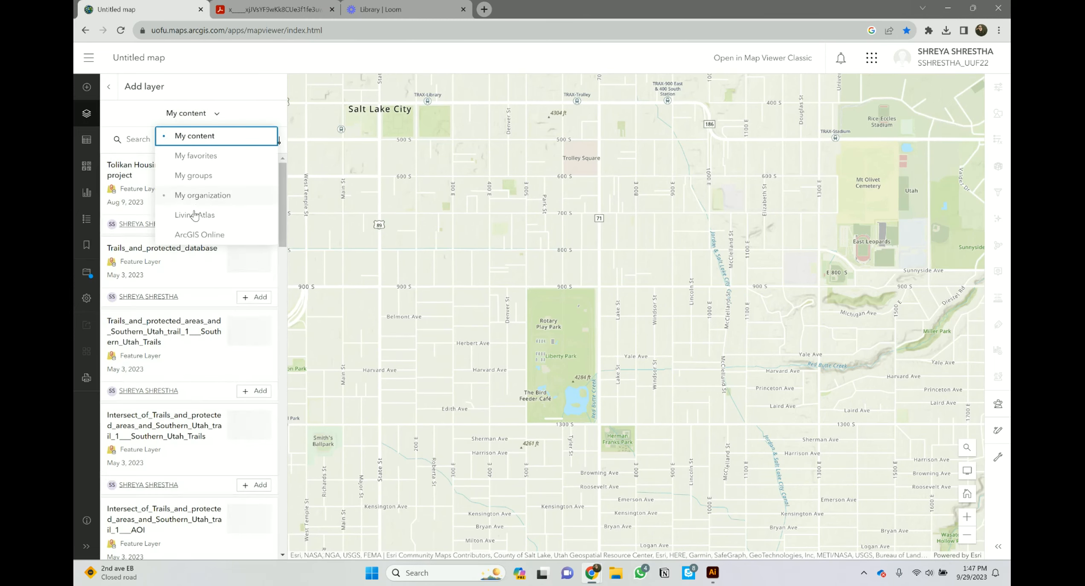
{"action": "left_click", "coordinate": [193, 233]}
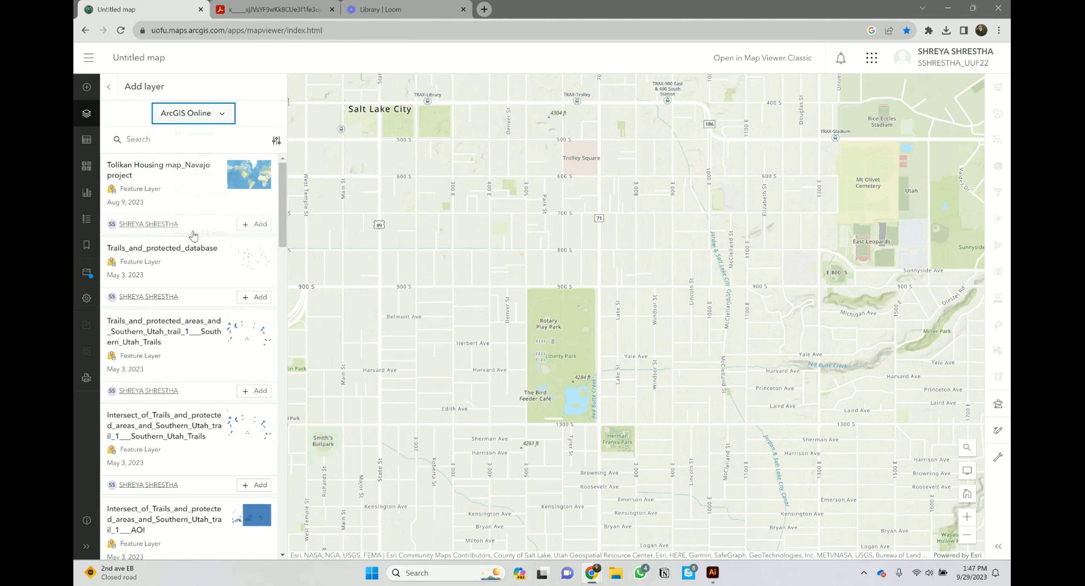
{"action": "left_click", "coordinate": [189, 143]}
{"action": "type", "text": "UGRC RO"}
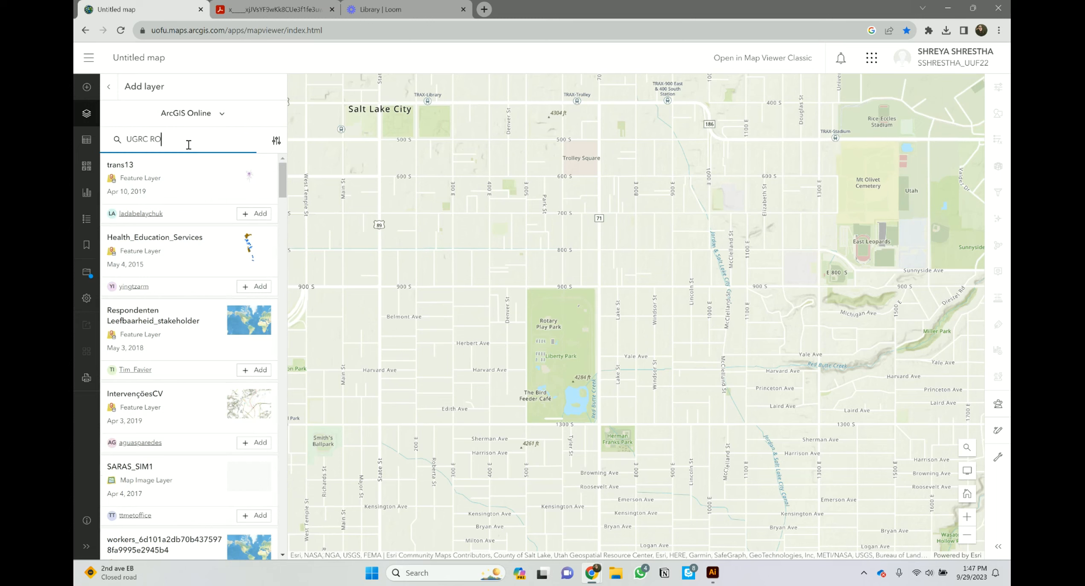
{"action": "type", "text": "ADS"}
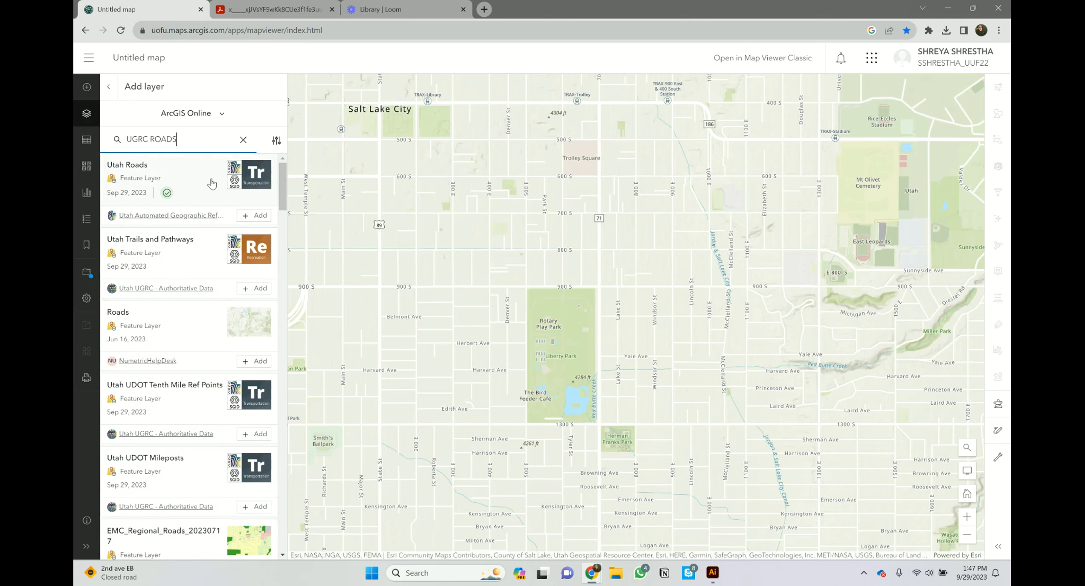
Step: Add the Utah Roads and Utah Trails and Pathways layers, then return to Layers
{"action": "left_click", "coordinate": [258, 217]}
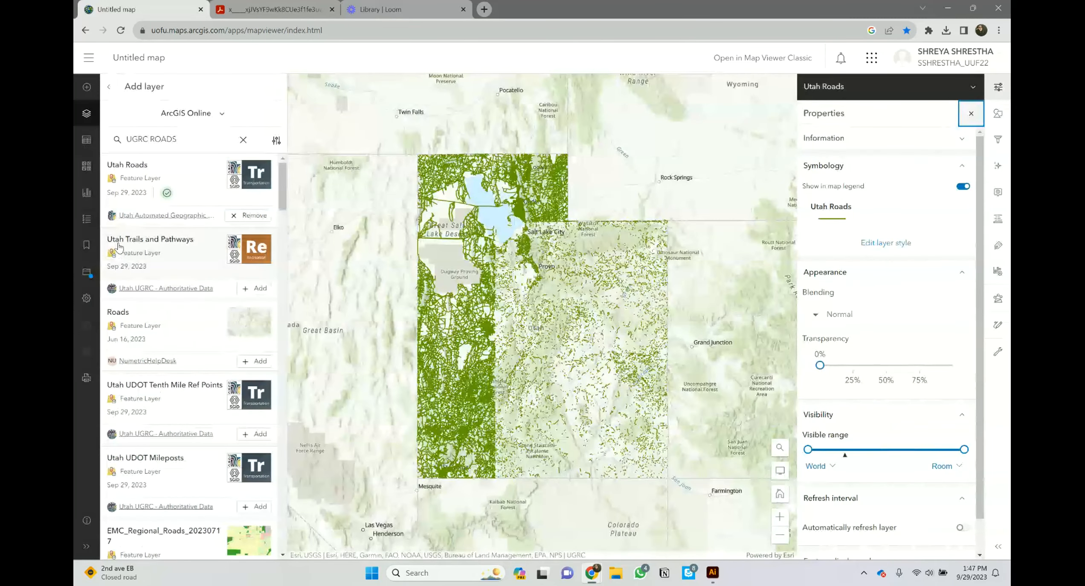
{"action": "left_click", "coordinate": [254, 292]}
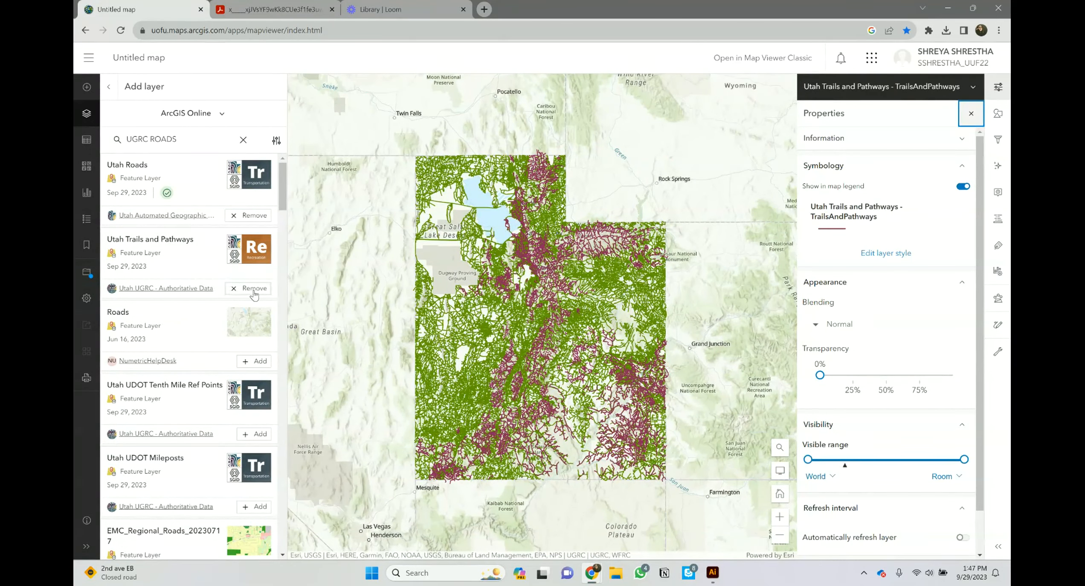
{"action": "scroll", "coordinate": [254, 294], "scroll_direction": "down", "scroll_amount": 5}
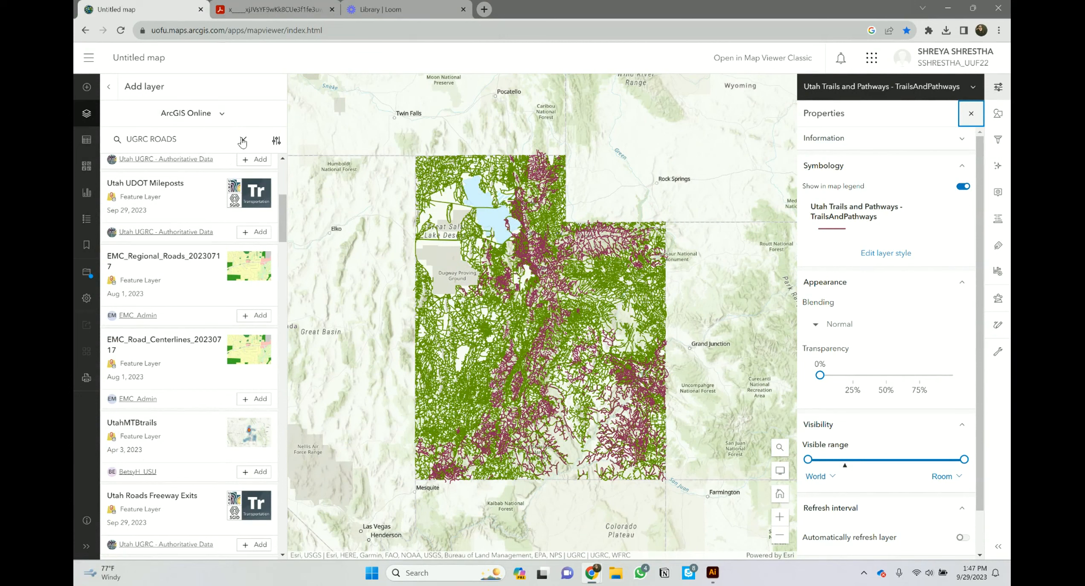
{"action": "scroll", "coordinate": [237, 351], "scroll_direction": "down", "scroll_amount": 5}
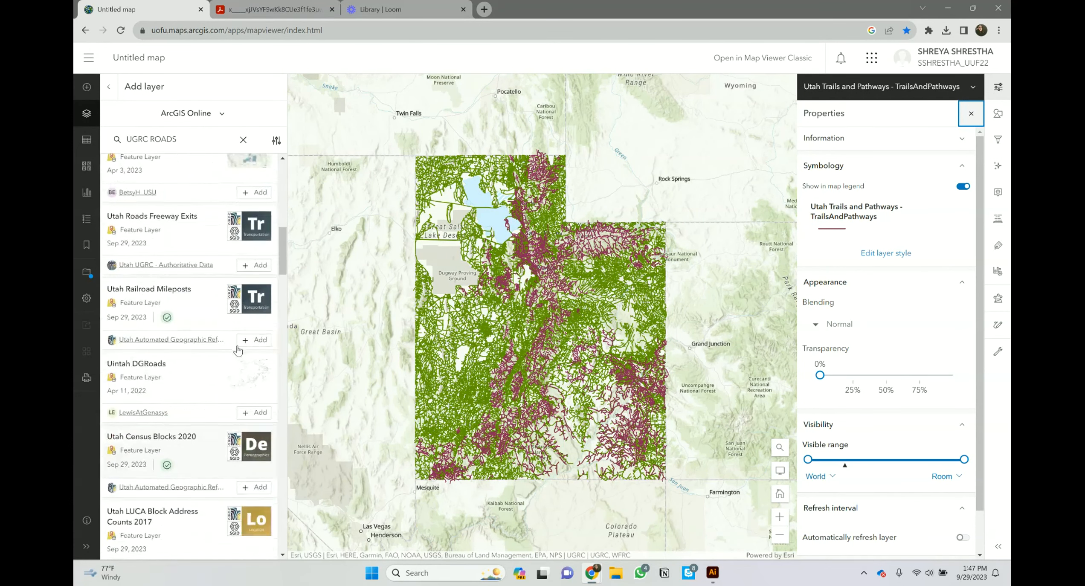
{"action": "scroll", "coordinate": [237, 350], "scroll_direction": "up", "scroll_amount": 6}
{"action": "scroll", "coordinate": [237, 351], "scroll_direction": "up", "scroll_amount": 5}
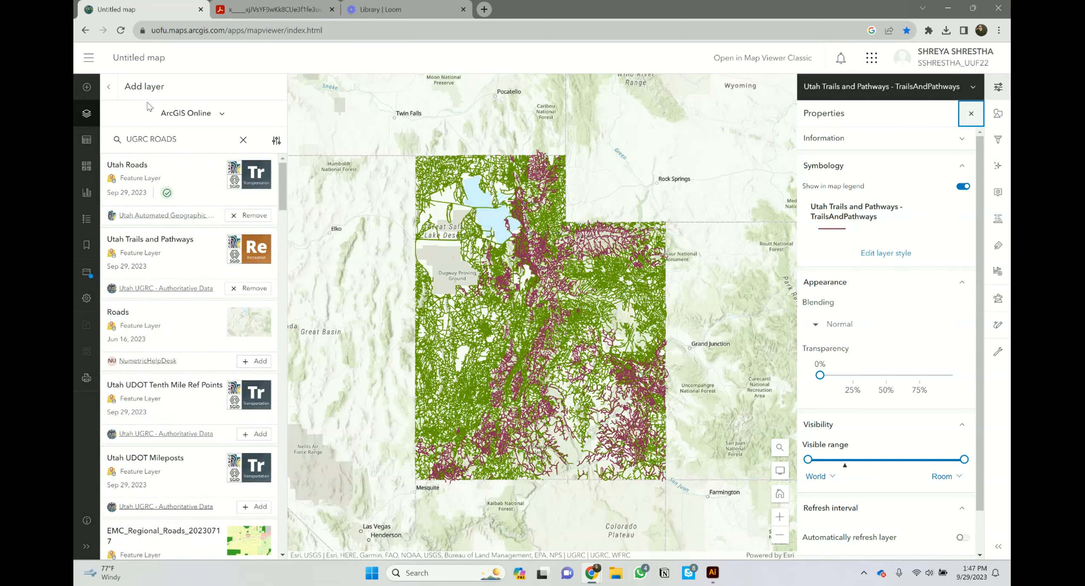
{"action": "left_click", "coordinate": [108, 87]}
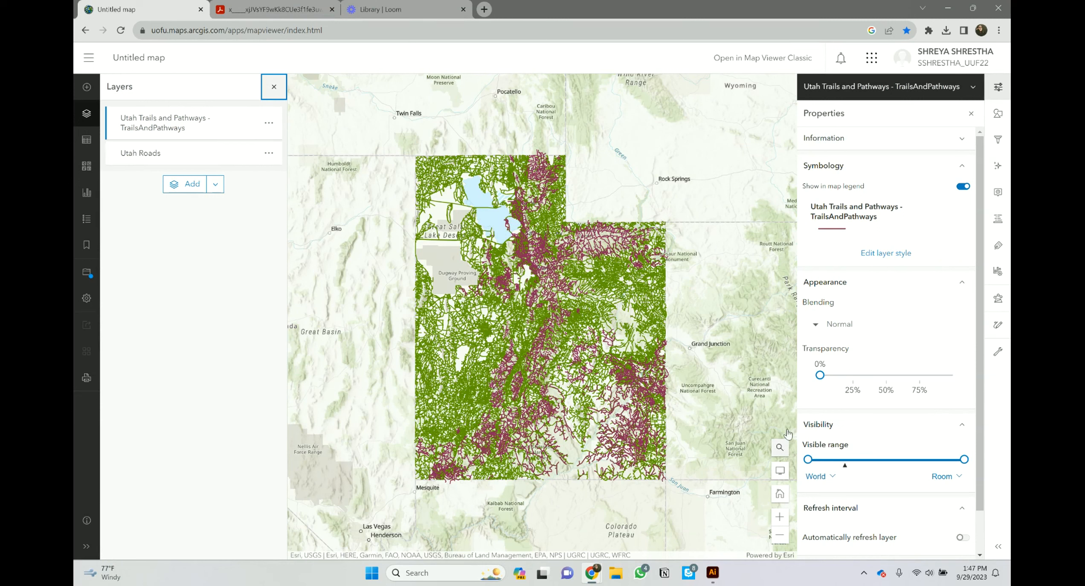
{"action": "left_click", "coordinate": [974, 87]}
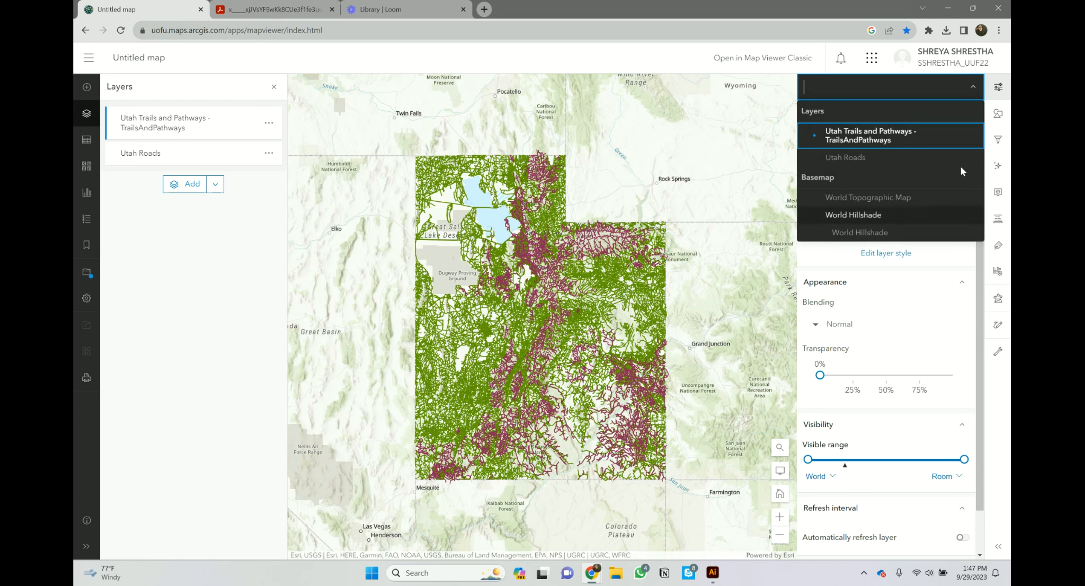
{"action": "left_click", "coordinate": [974, 89]}
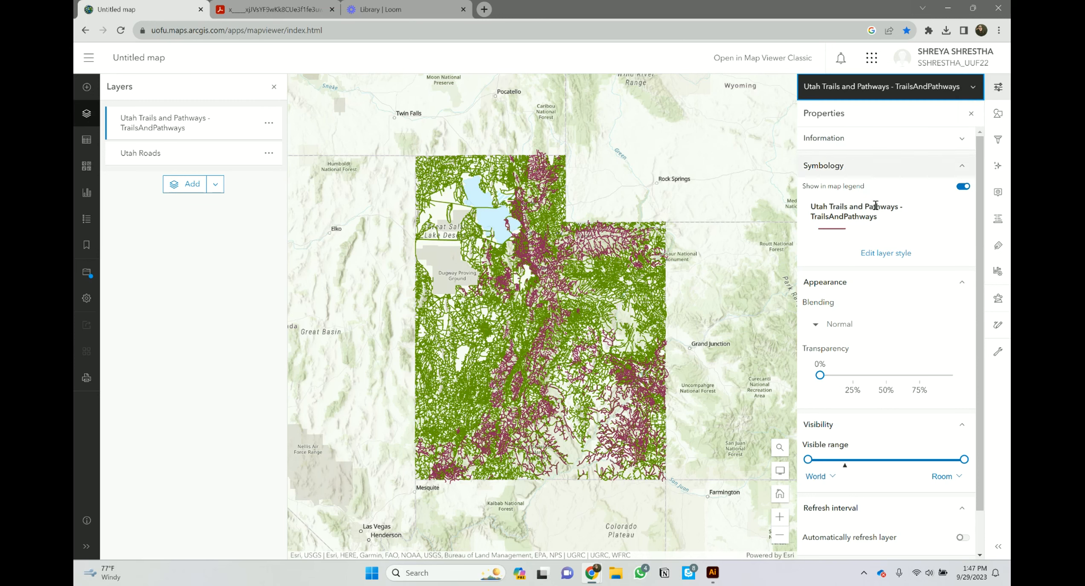
{"action": "left_click", "coordinate": [779, 449]}
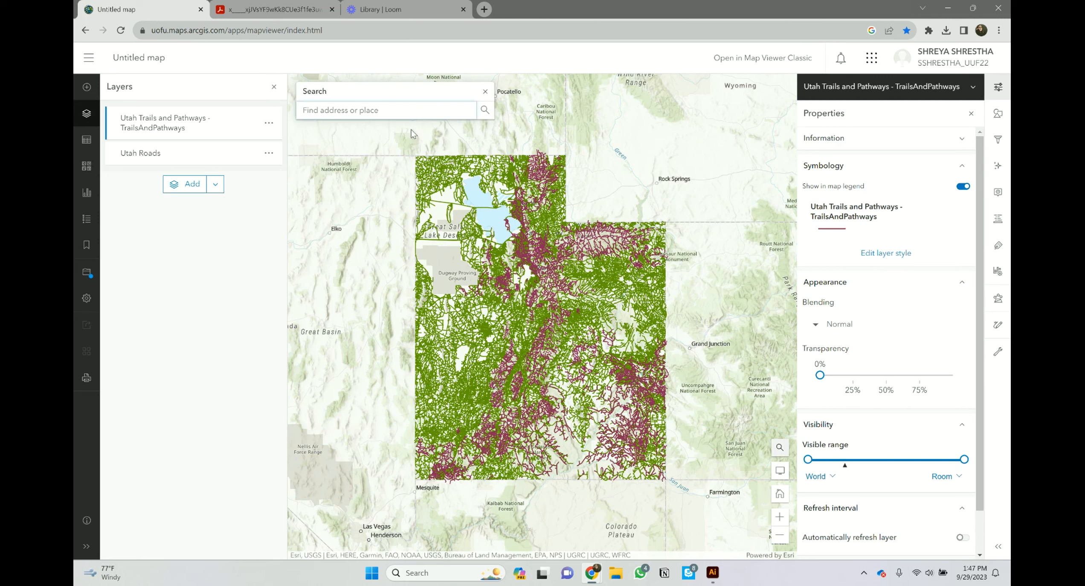
{"action": "left_click", "coordinate": [370, 110]}
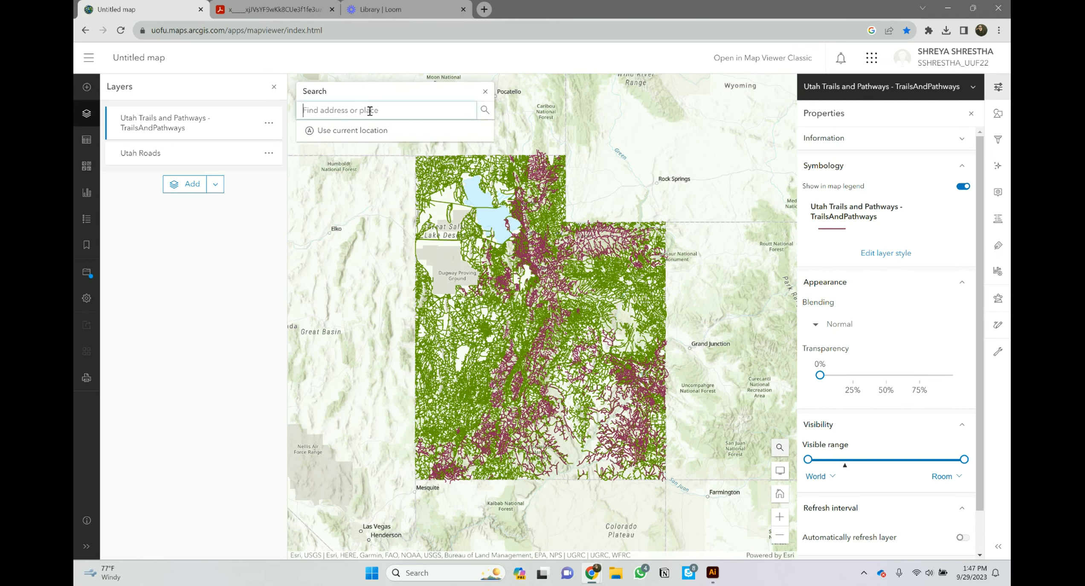
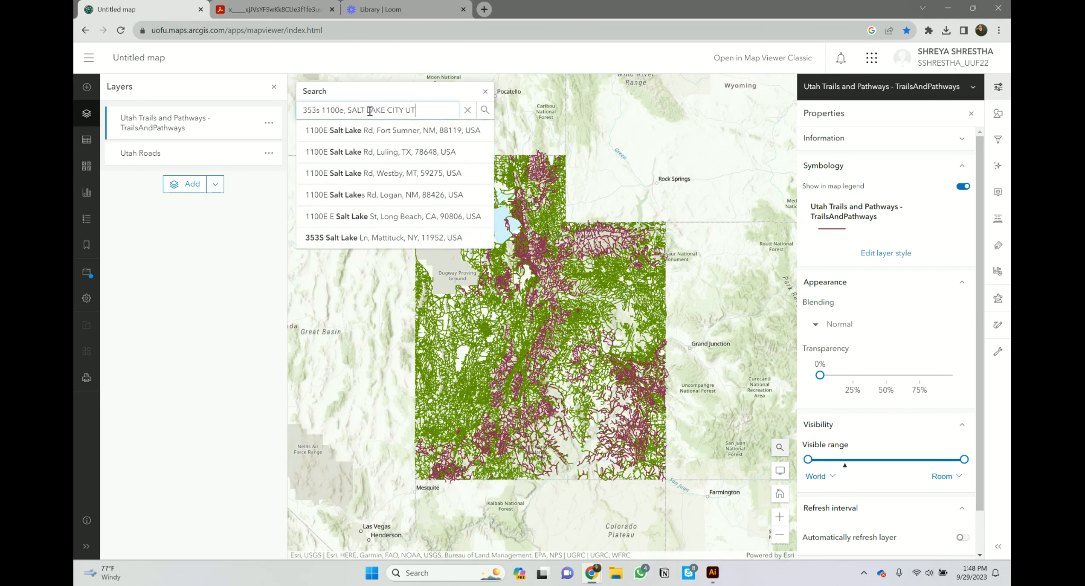
{"action": "key", "text": "Return"}
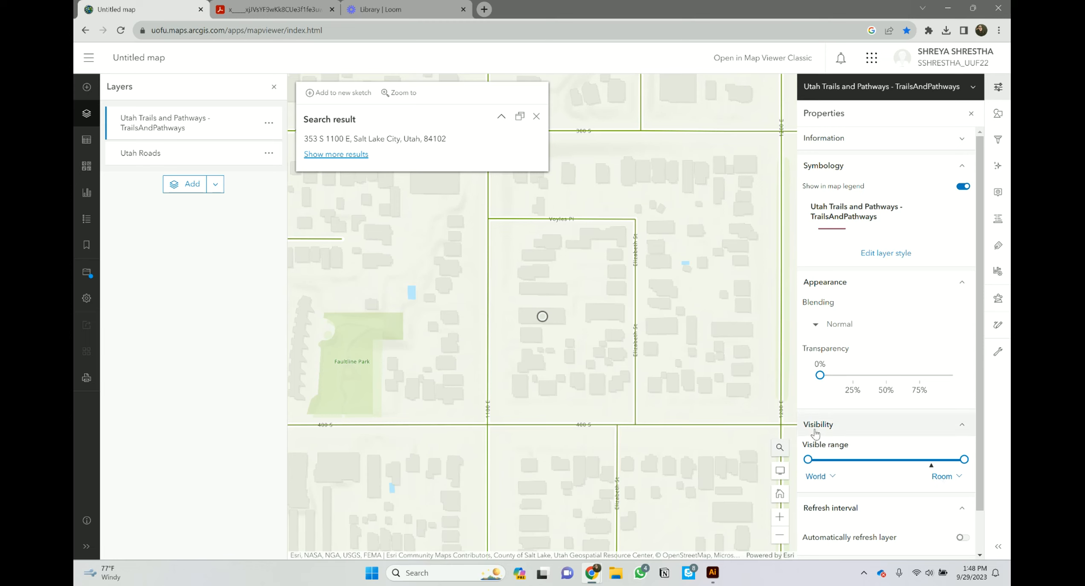
Step: Limit the trails layer's maximum visible scale to custom 1:8000, then frame the neighborhood
{"action": "left_click", "coordinate": [941, 477]}
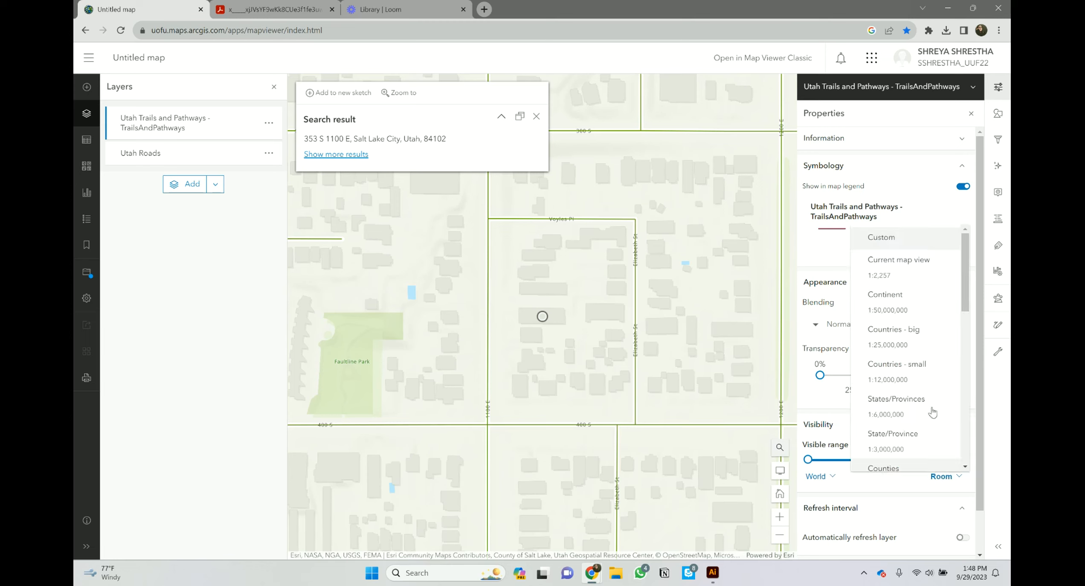
{"action": "left_click", "coordinate": [890, 239]}
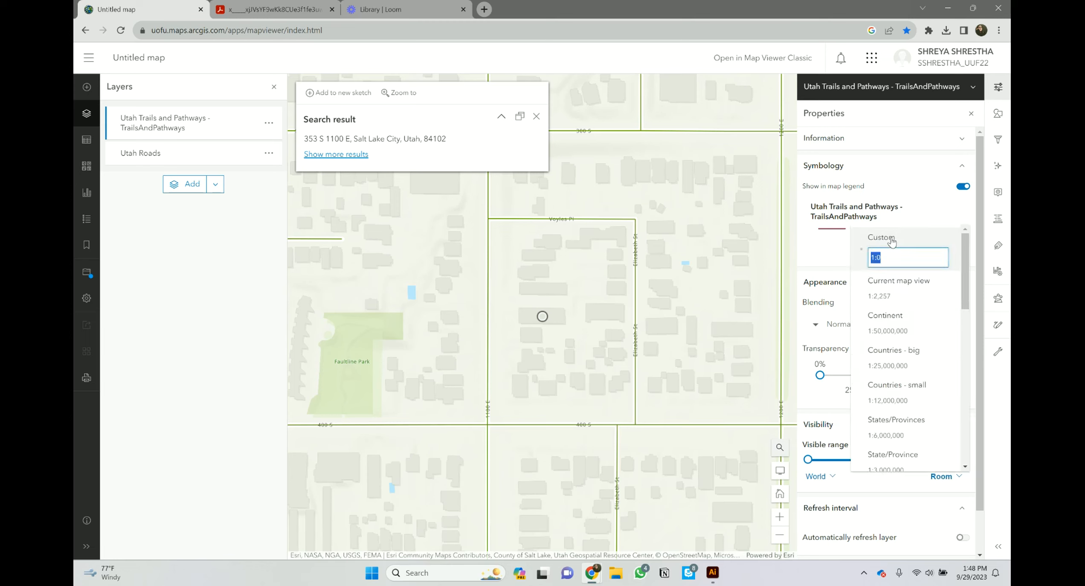
{"action": "key", "text": "BackSpace"}
{"action": "type", "text": "1:8000"}
{"action": "key", "text": "Return"}
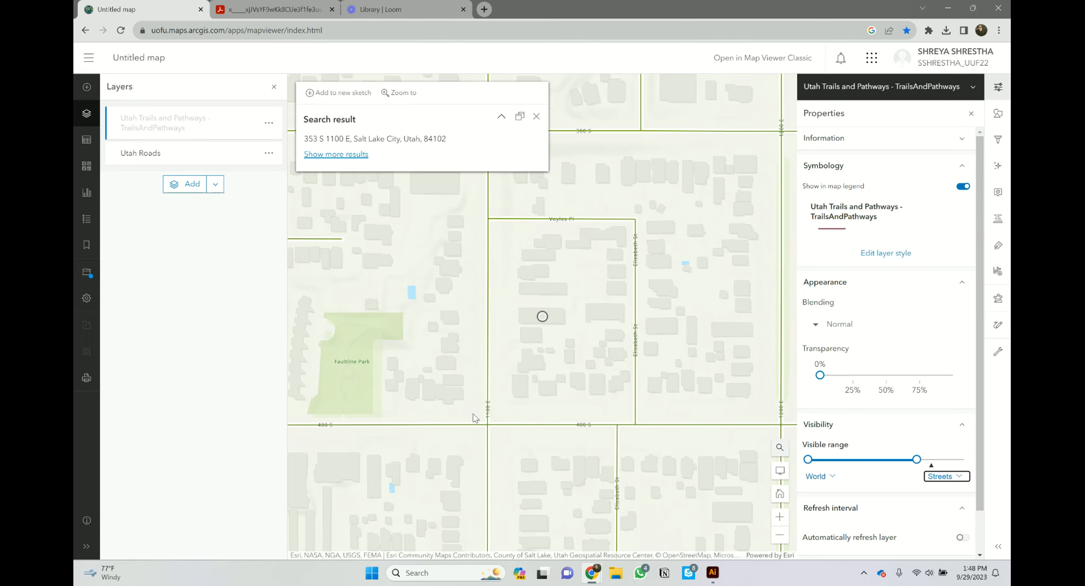
{"action": "scroll", "coordinate": [409, 325], "scroll_direction": "down", "scroll_amount": 3}
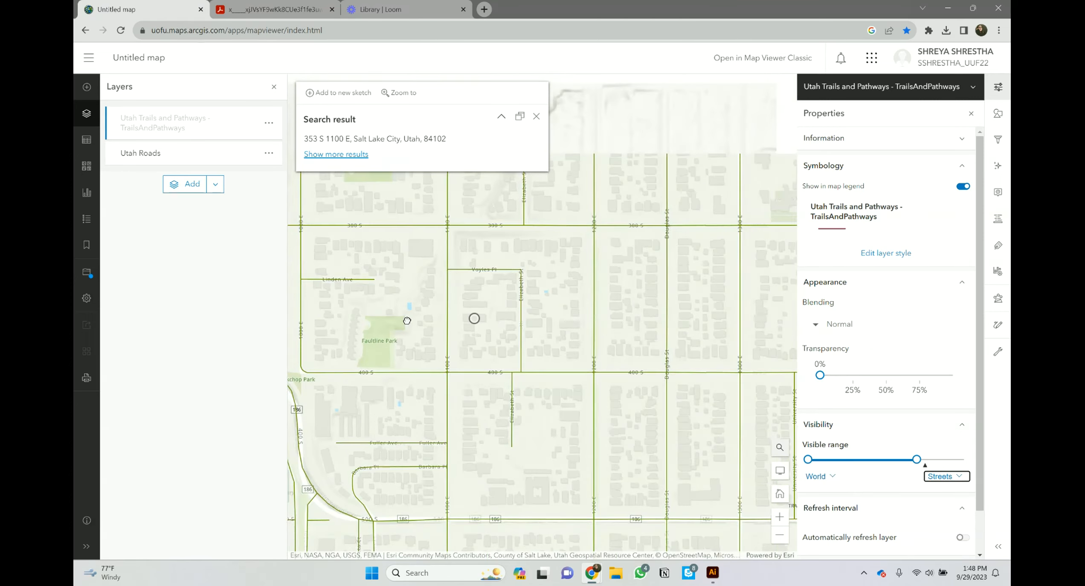
{"action": "left_click_drag", "start_coordinate": [433, 351], "coordinate": [533, 352]}
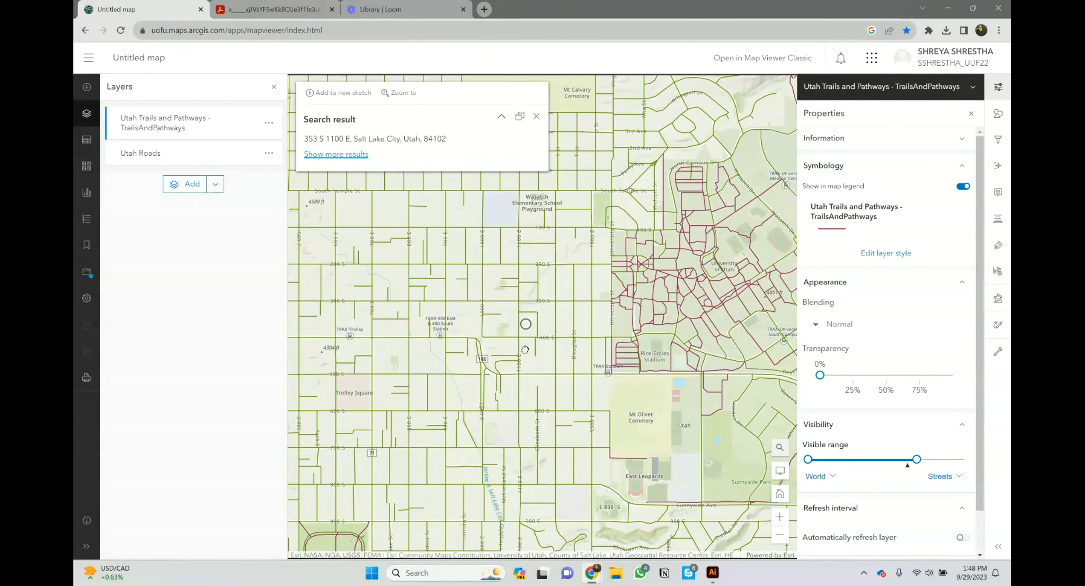
Step: Set up a Map only print export at 1200×1200 with a fixed scale of 8000
{"action": "left_click", "coordinate": [91, 378]}
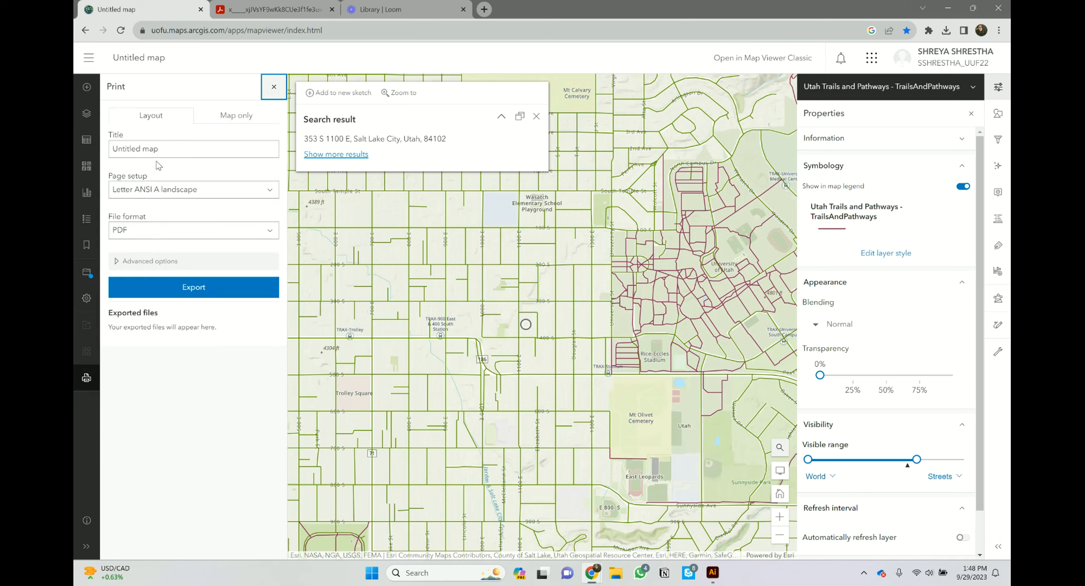
{"action": "left_click", "coordinate": [235, 119]}
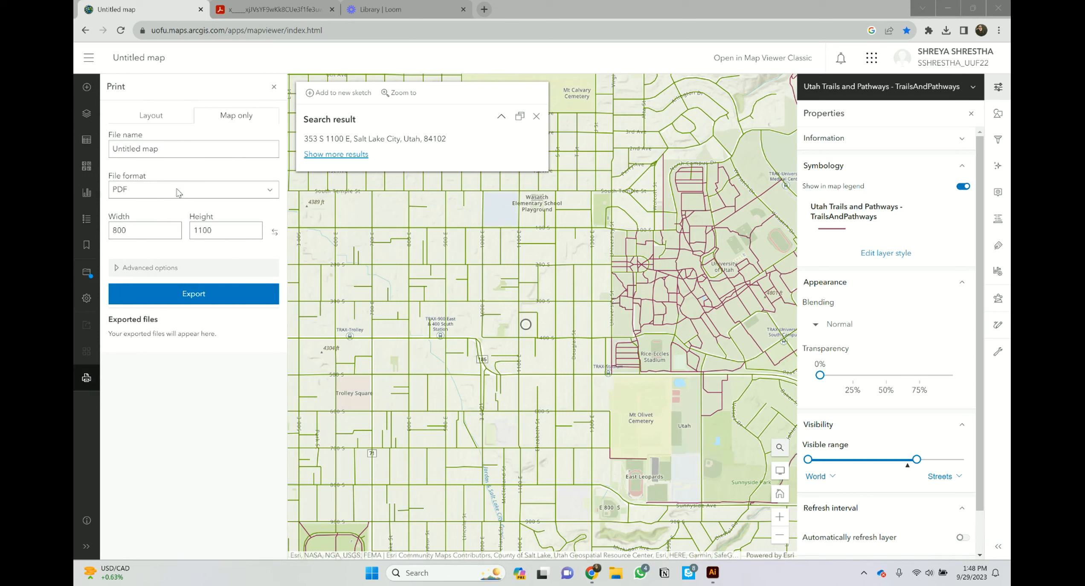
{"action": "double_click", "coordinate": [130, 230]}
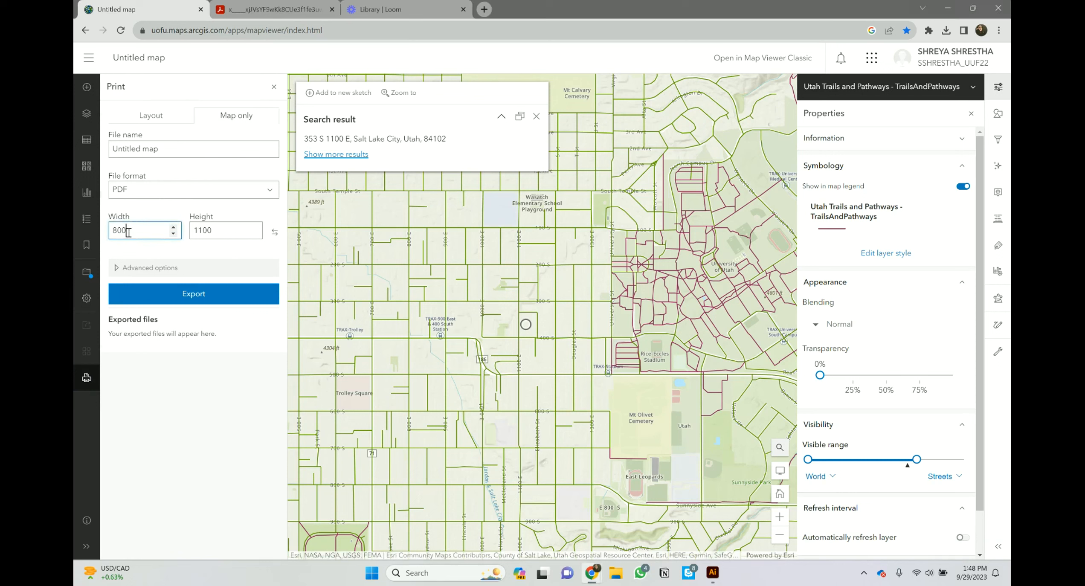
{"action": "type", "text": "12"}
{"action": "double_click", "coordinate": [209, 231]}
{"action": "type", "text": "12"}
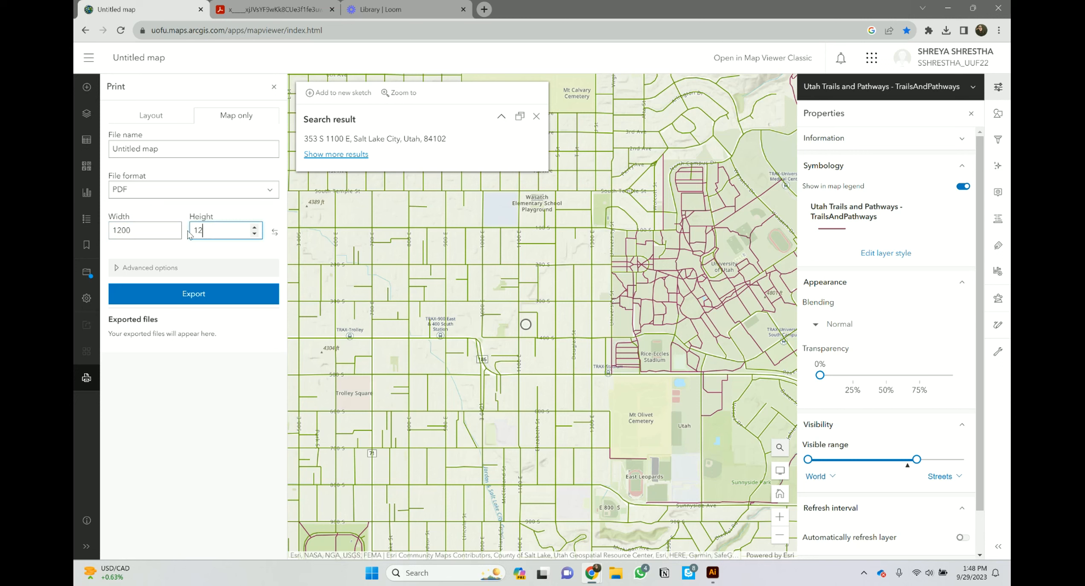
{"action": "left_click", "coordinate": [119, 267]}
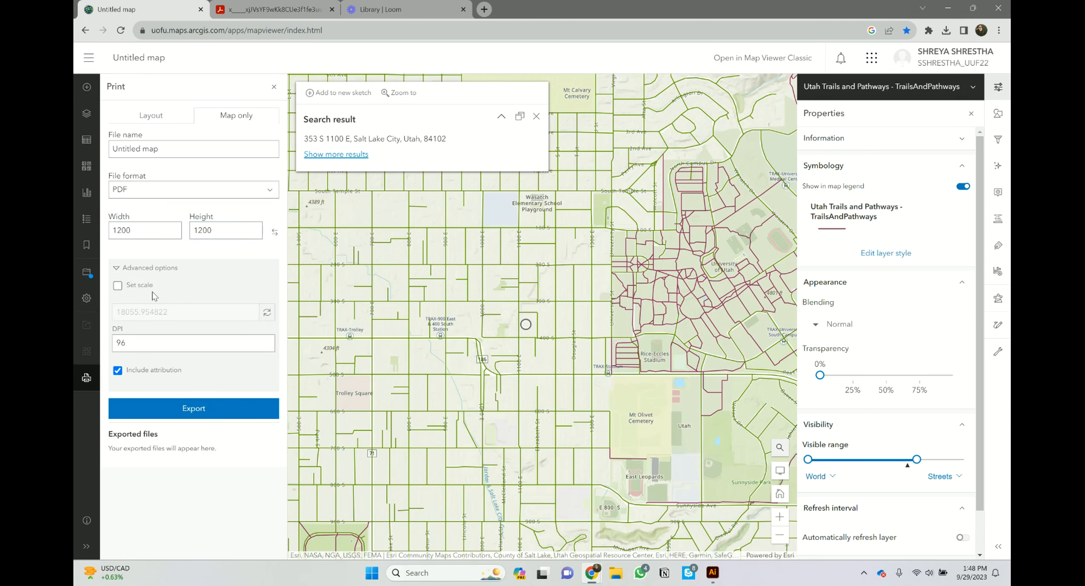
{"action": "left_click", "coordinate": [118, 285]}
{"action": "double_click", "coordinate": [162, 312]}
{"action": "type", "text": "8000"}
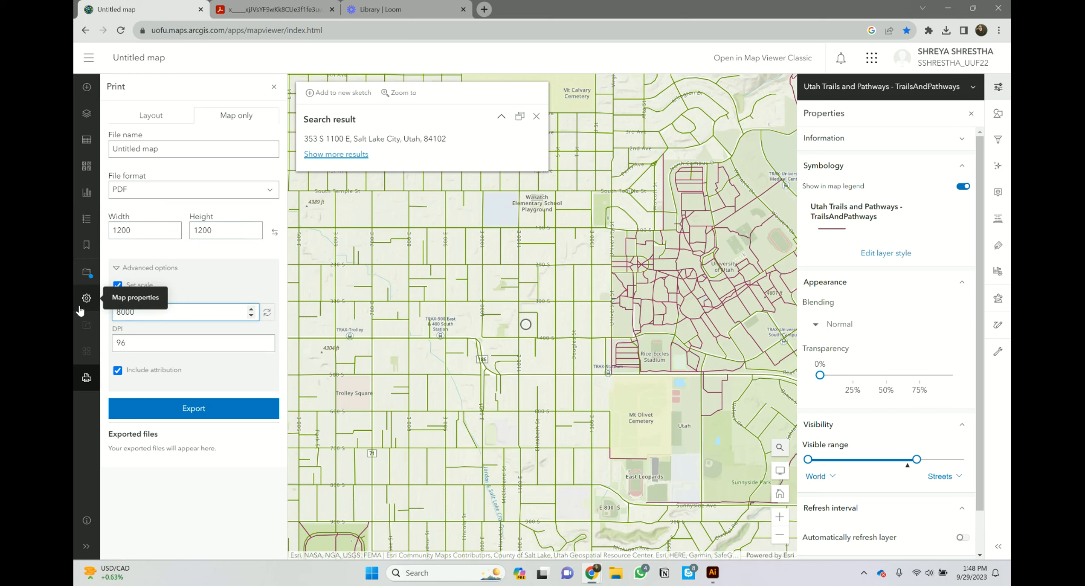
Step: Name the export NEIGHBORHOOD LAYERS, export the PDF and open it
{"action": "left_click", "coordinate": [181, 148]}
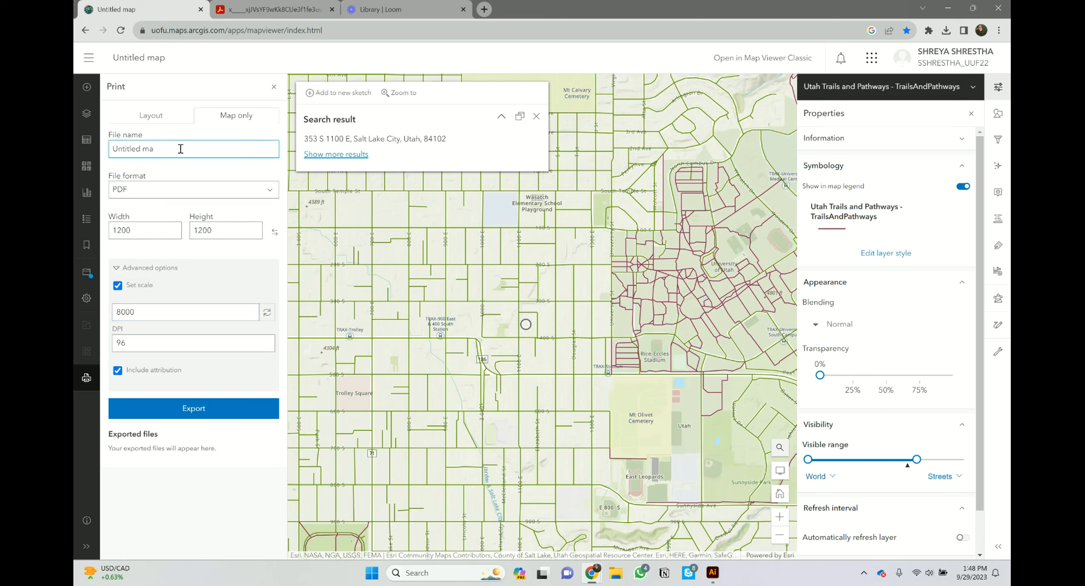
{"action": "key", "text": "BackSpace"}
{"action": "key", "text": "BackSpace"}
{"action": "key", "text": "BackSpace"}
{"action": "key", "text": "BackSpace"}
{"action": "key", "text": "BackSpace"}
{"action": "key", "text": "BackSpace"}
{"action": "key", "text": "BackSpace"}
{"action": "key", "text": "BackSpace"}
{"action": "key", "text": "BackSpace"}
{"action": "type", "text": "N"}
{"action": "left_click", "coordinate": [171, 409]}
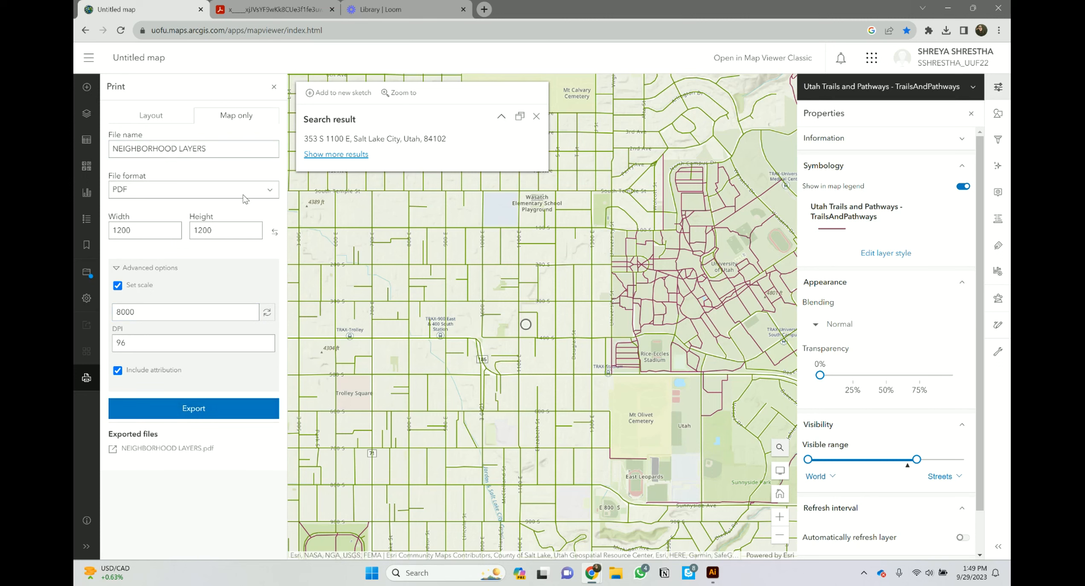
{"action": "left_click", "coordinate": [192, 454]}
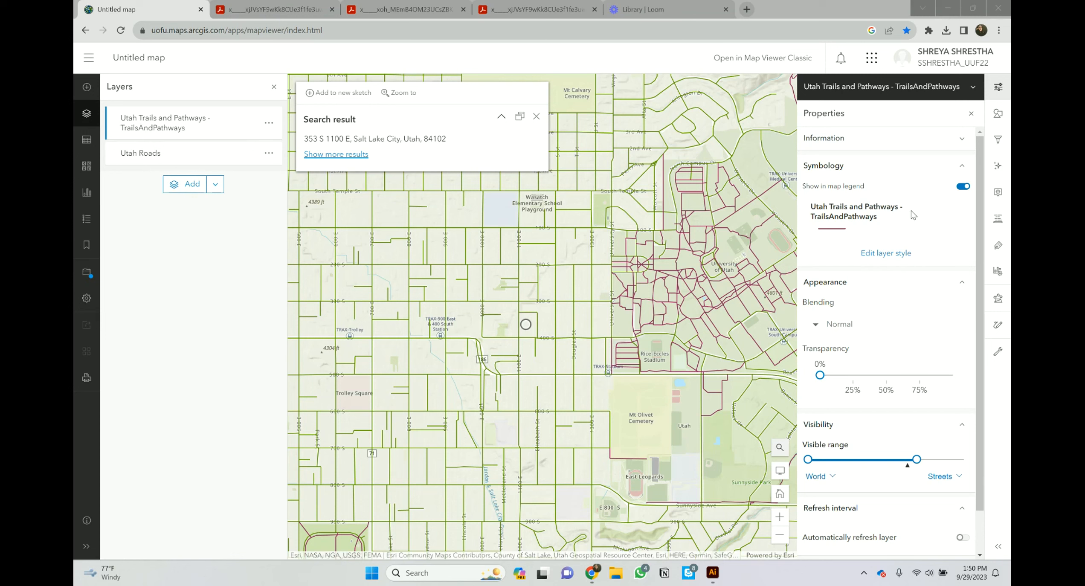
{"action": "left_click", "coordinate": [780, 449]}
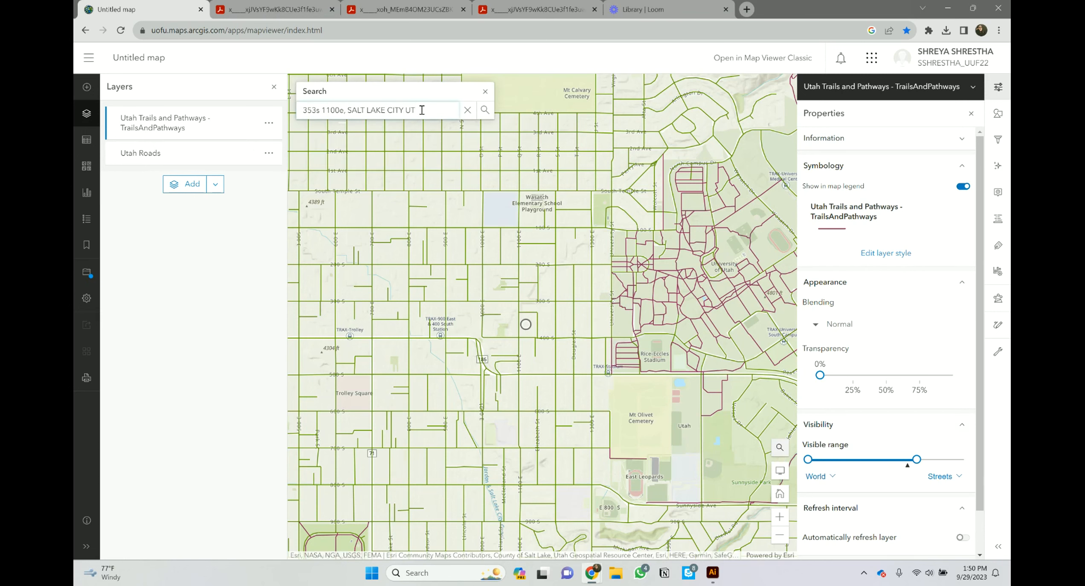
{"action": "left_click", "coordinate": [485, 110]}
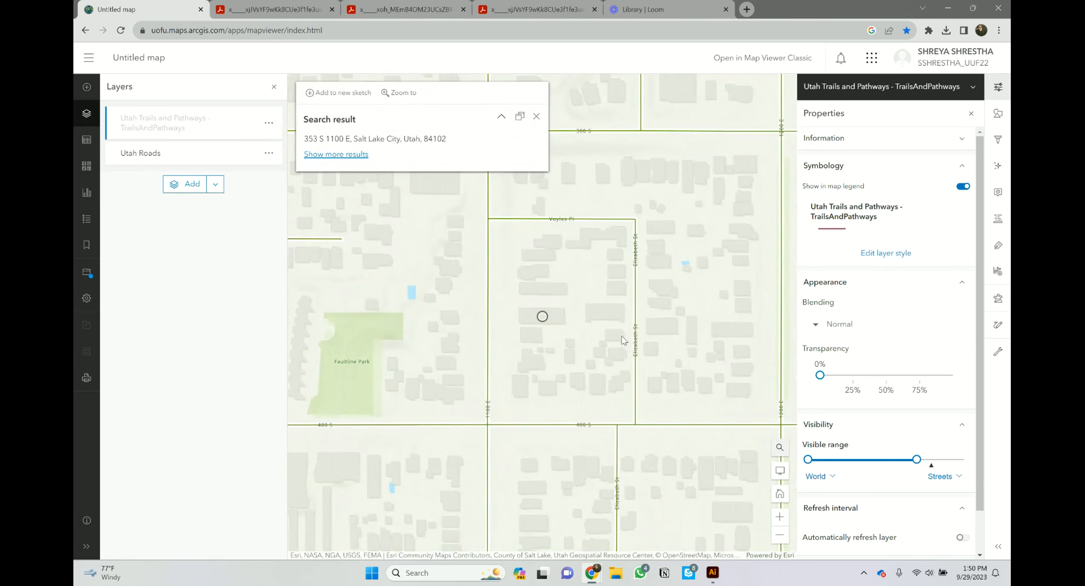
{"action": "scroll", "coordinate": [506, 350], "scroll_direction": "down", "scroll_amount": 5}
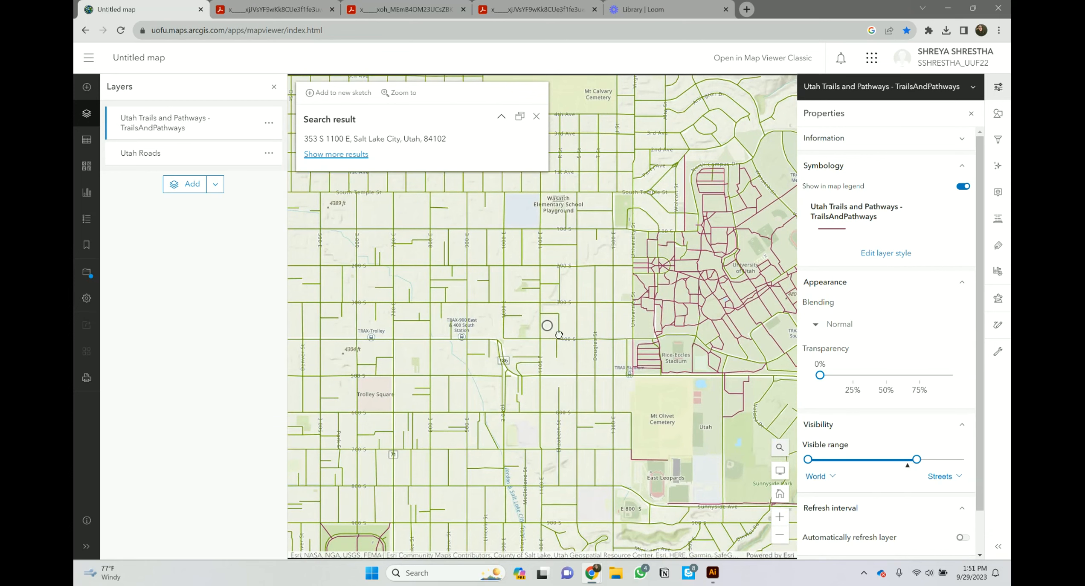
{"action": "scroll", "coordinate": [555, 339], "scroll_direction": "up", "scroll_amount": 2}
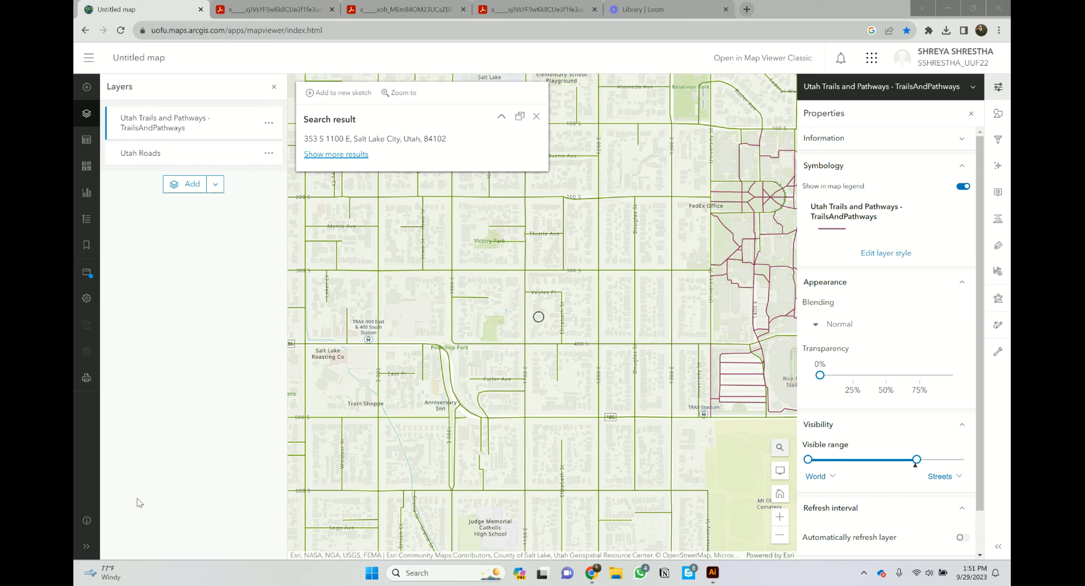
{"action": "mouse_move", "coordinate": [253, 122]}
{"action": "left_click", "coordinate": [253, 125]}
{"action": "left_click", "coordinate": [253, 125]}
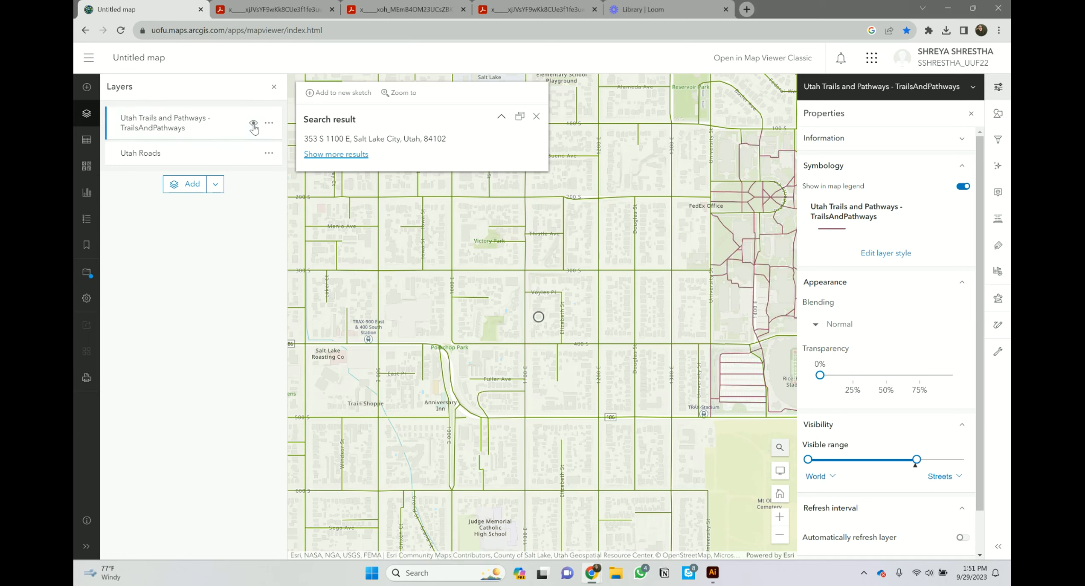
{"action": "left_click", "coordinate": [253, 154]}
{"action": "left_click", "coordinate": [253, 154]}
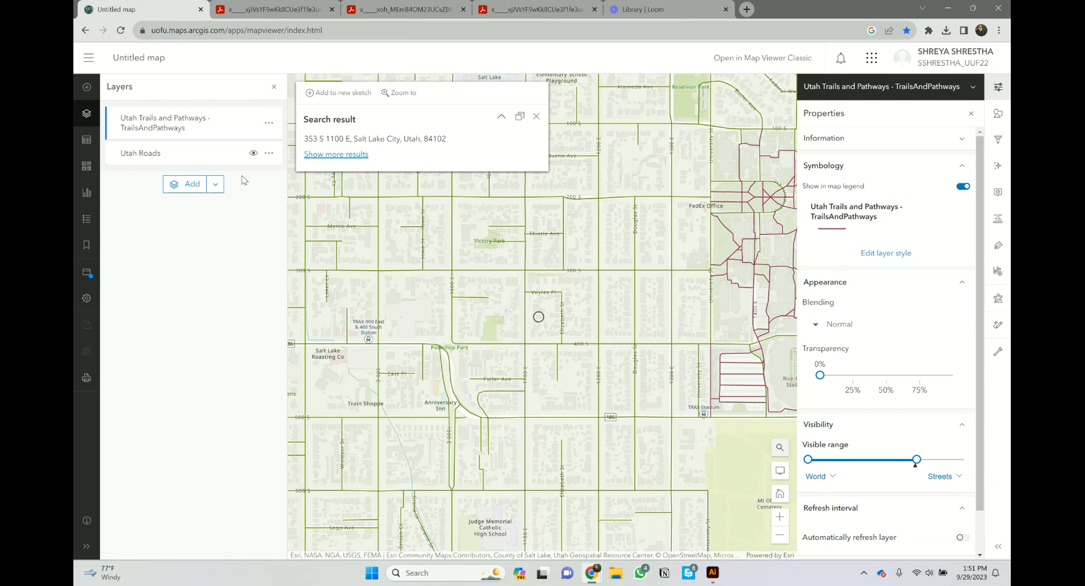
Step: Search ArcGIS Online for Utah building footprints and add the Utah Buildings layer
{"action": "left_click", "coordinate": [189, 183]}
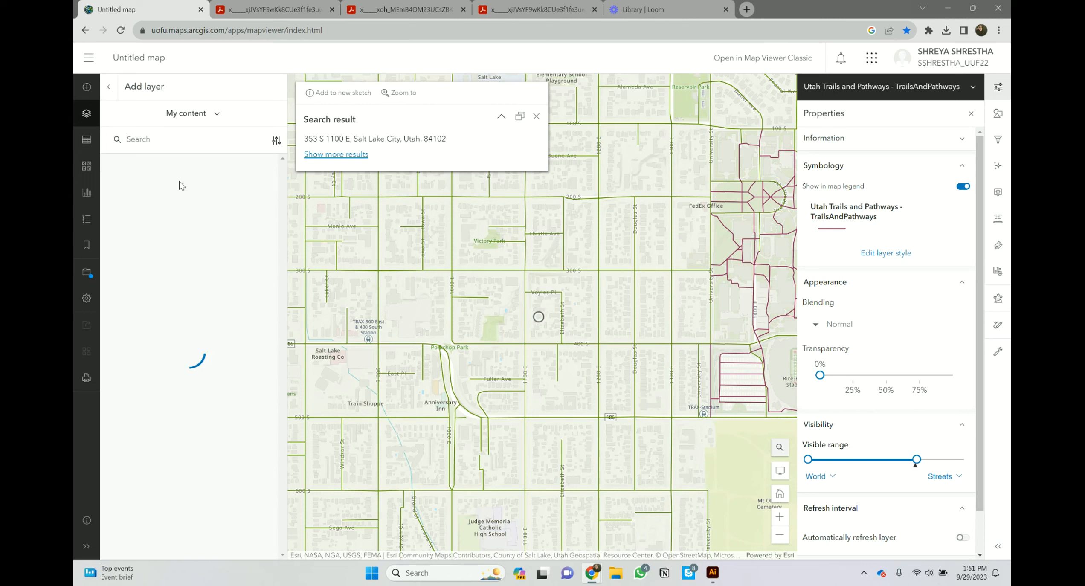
{"action": "left_click", "coordinate": [179, 112]}
{"action": "left_click", "coordinate": [183, 237]}
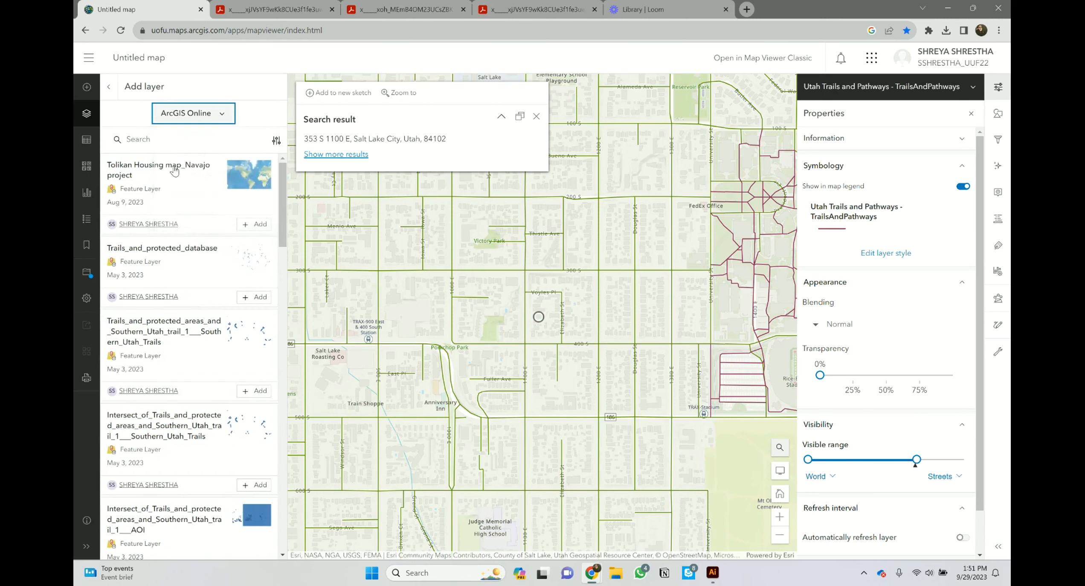
{"action": "left_click", "coordinate": [171, 141]}
{"action": "type", "text": "BUIL"}
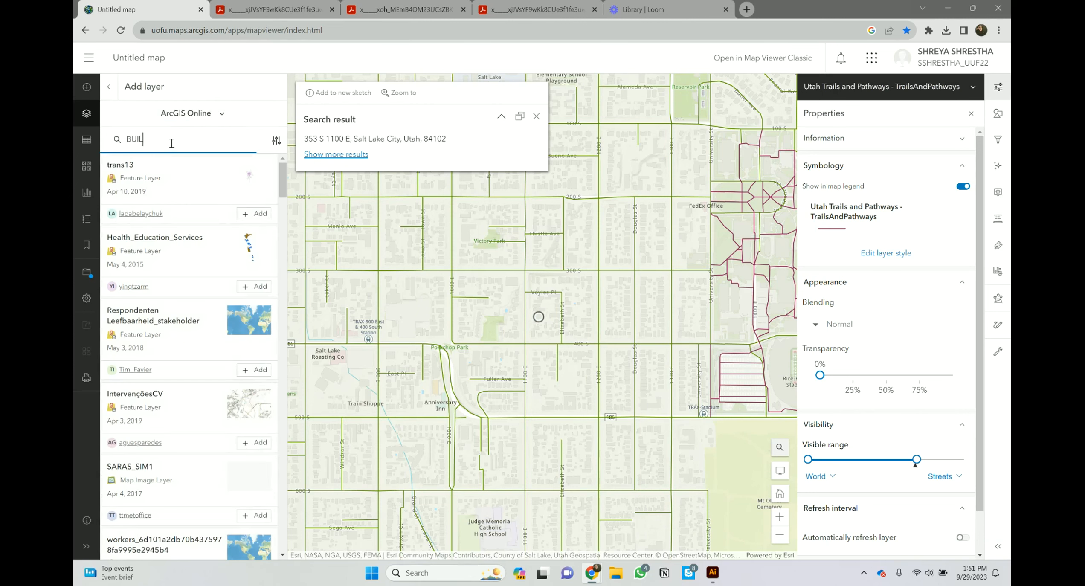
{"action": "type", "text": "DING OFUTAH"}
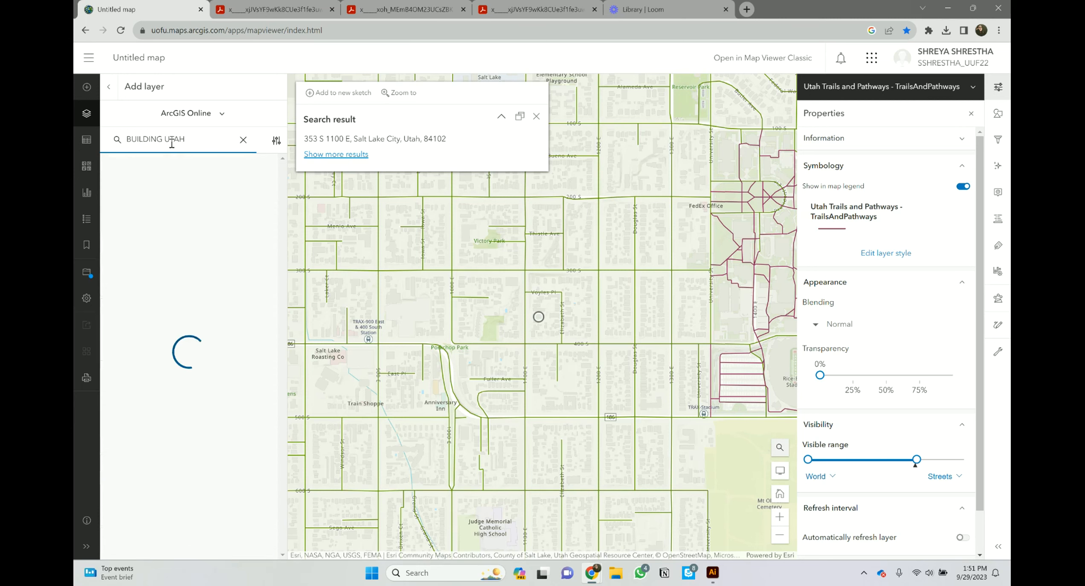
{"action": "left_click", "coordinate": [162, 140]}
{"action": "type", "text": "FOOTPRINT"}
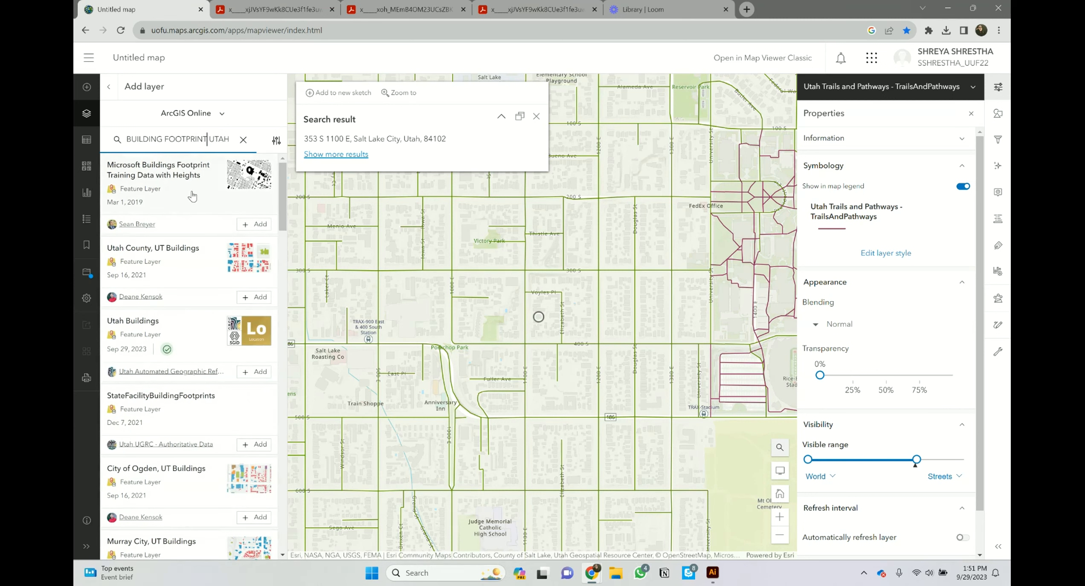
{"action": "left_click", "coordinate": [257, 372]}
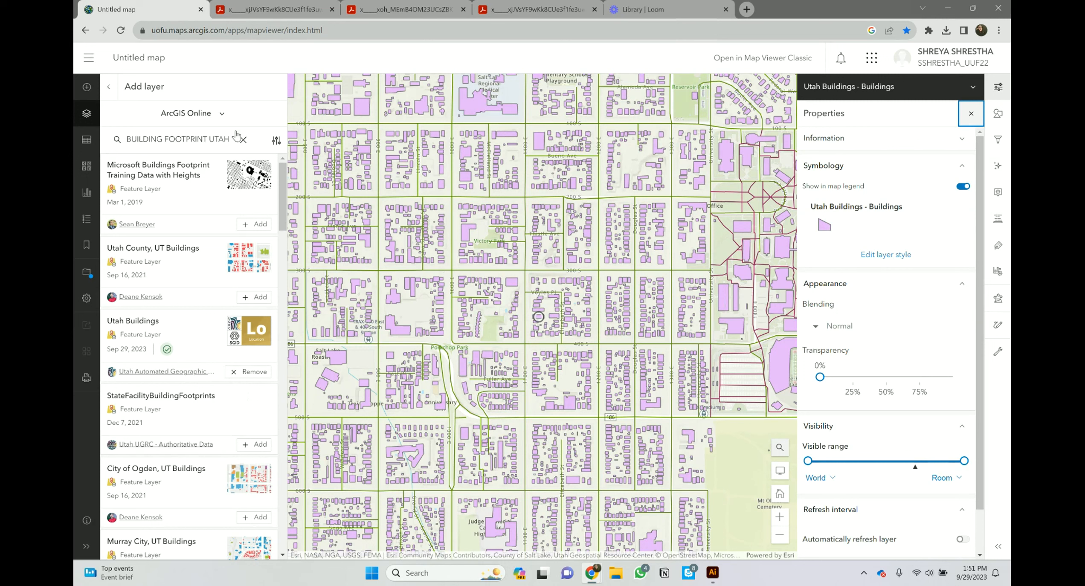
{"action": "left_click", "coordinate": [108, 87]}
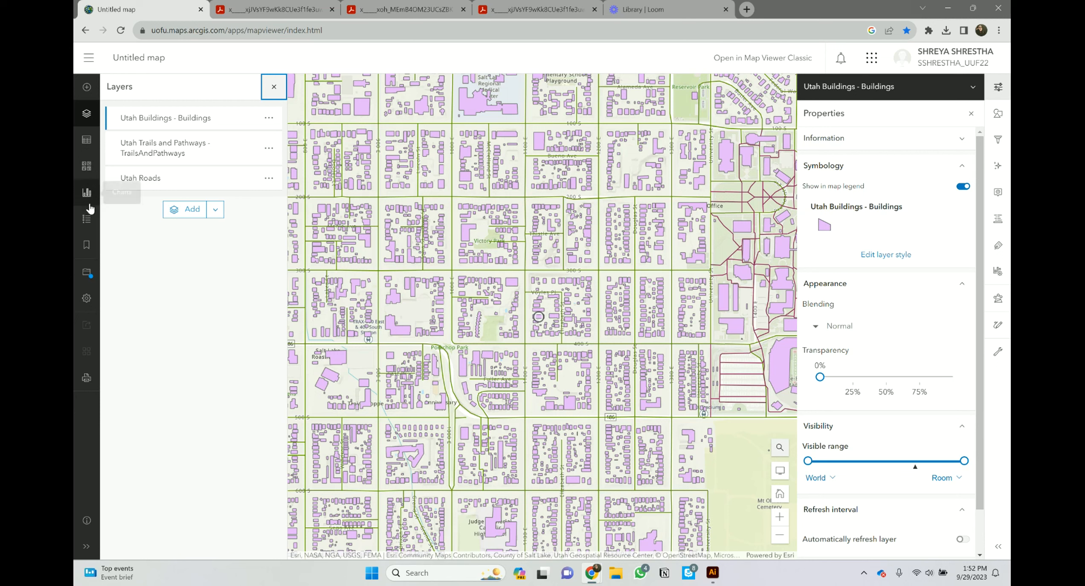
Step: Switch the basemap to Light Gray Canvas
{"action": "left_click", "coordinate": [88, 167]}
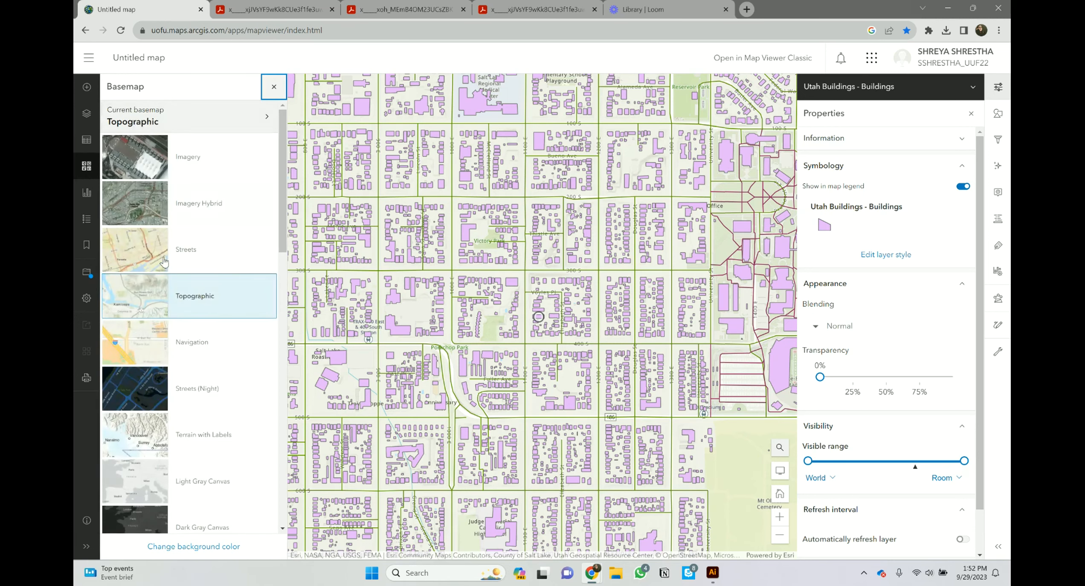
{"action": "scroll", "coordinate": [164, 389], "scroll_direction": "down", "scroll_amount": 6}
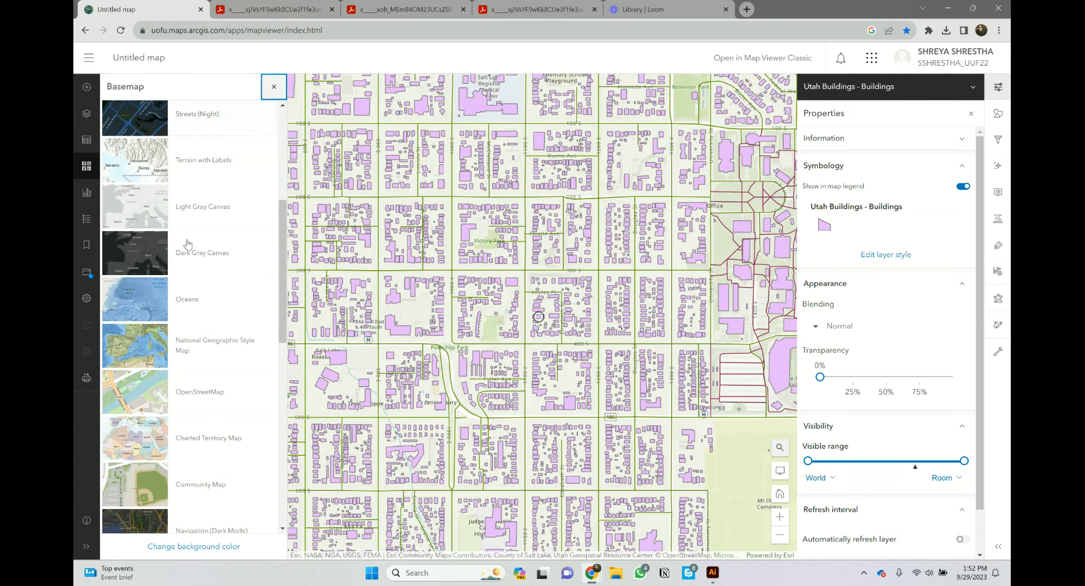
{"action": "left_click", "coordinate": [199, 207]}
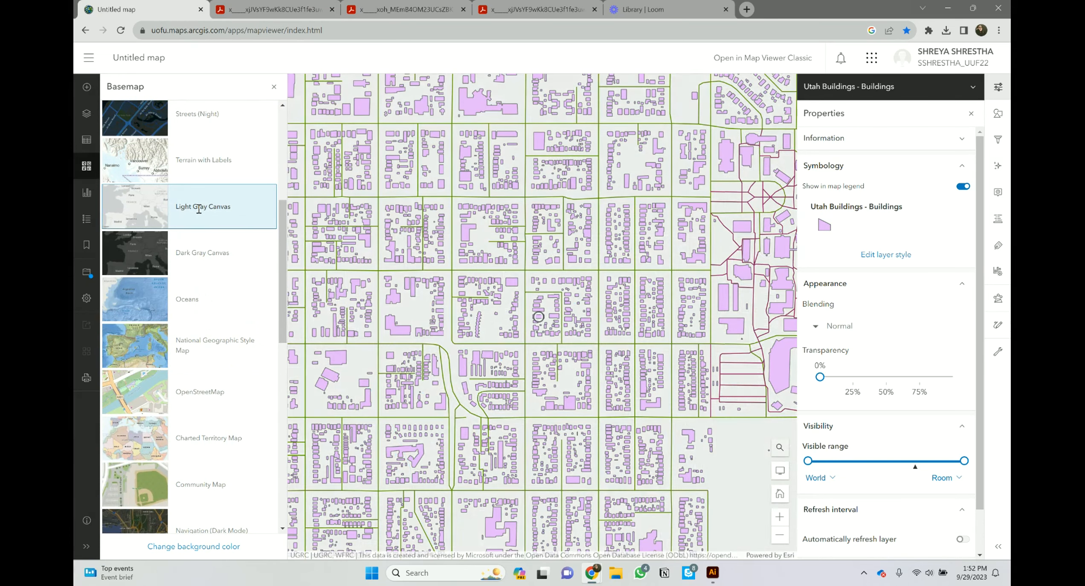
{"action": "scroll", "coordinate": [196, 343], "scroll_direction": "down", "scroll_amount": 5}
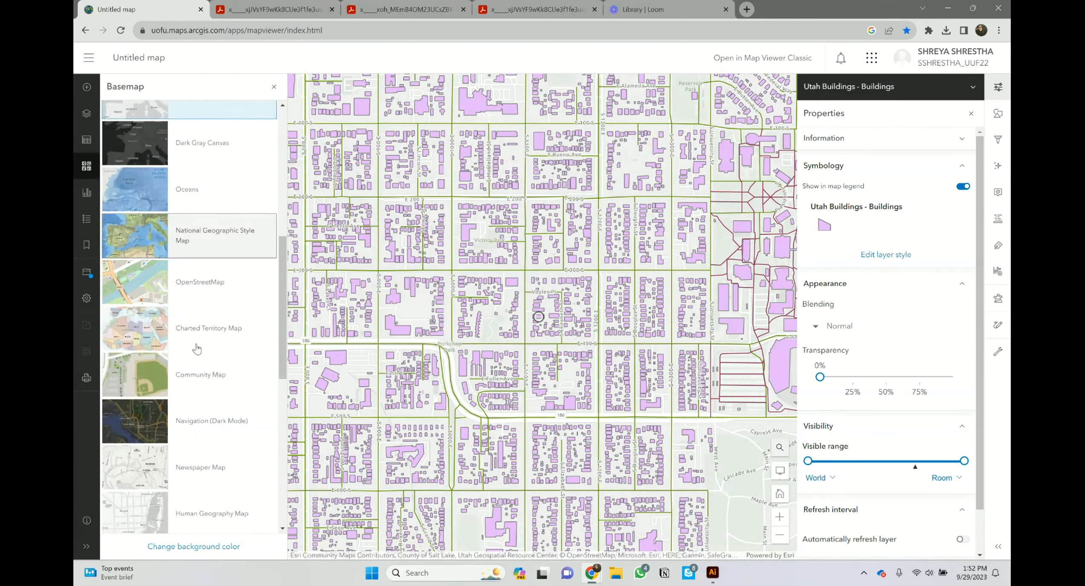
{"action": "scroll", "coordinate": [188, 366], "scroll_direction": "down", "scroll_amount": 7}
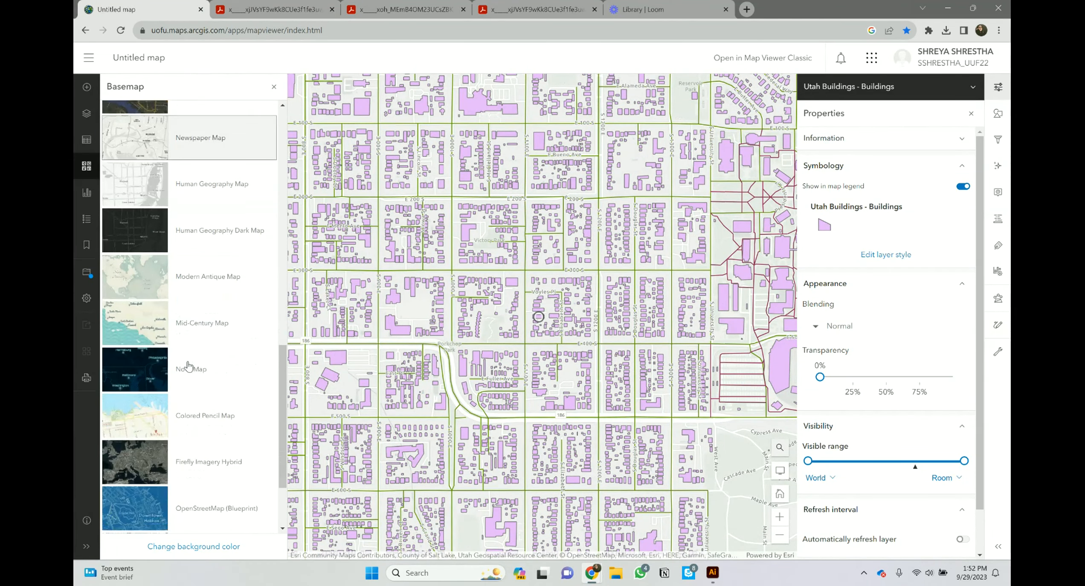
{"action": "scroll", "coordinate": [189, 379], "scroll_direction": "up", "scroll_amount": 5}
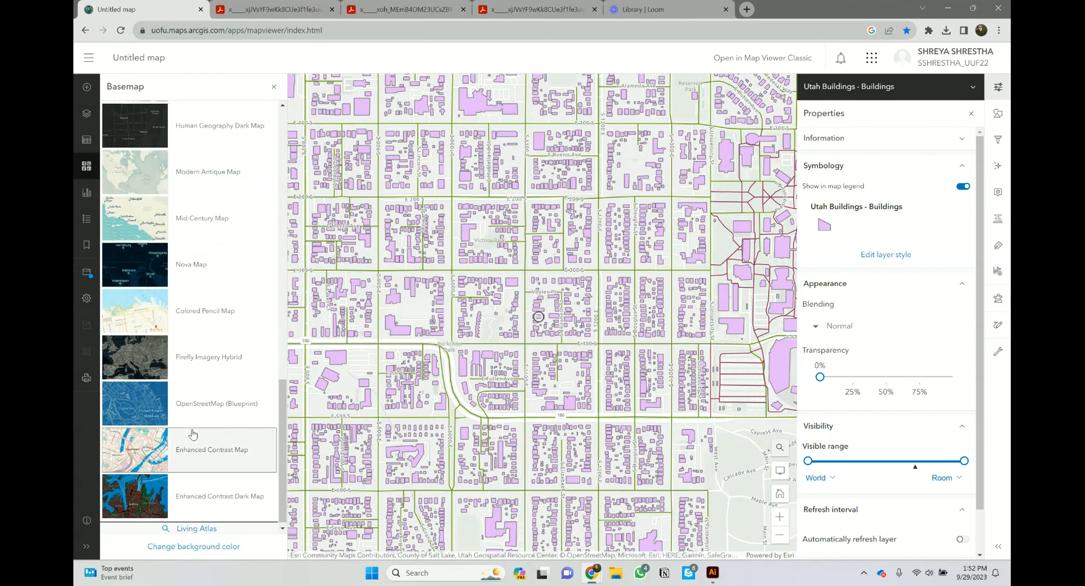
Step: Preview Modern Antique and Newspaper basemaps, return to Light Gray Canvas, and open Print
{"action": "left_click", "coordinate": [212, 388]}
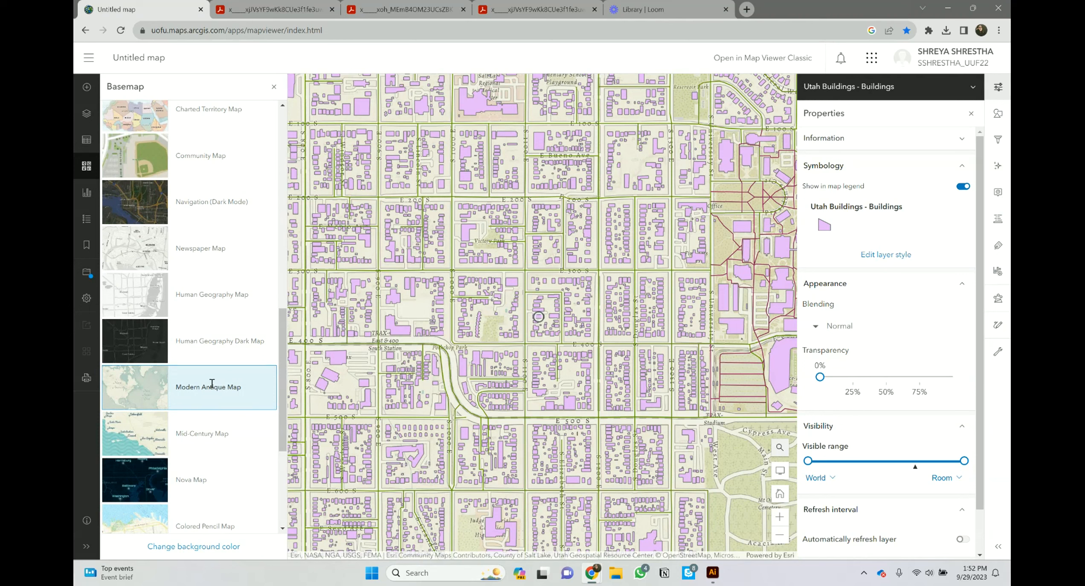
{"action": "scroll", "coordinate": [212, 384], "scroll_direction": "up", "scroll_amount": 1}
{"action": "left_click", "coordinate": [182, 306]}
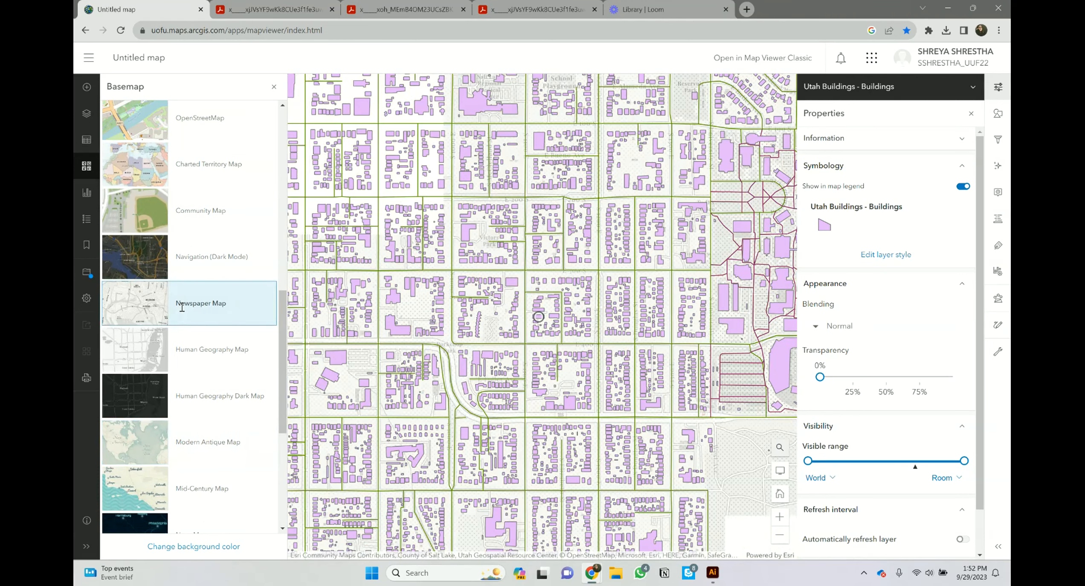
{"action": "scroll", "coordinate": [182, 306], "scroll_direction": "up", "scroll_amount": 7}
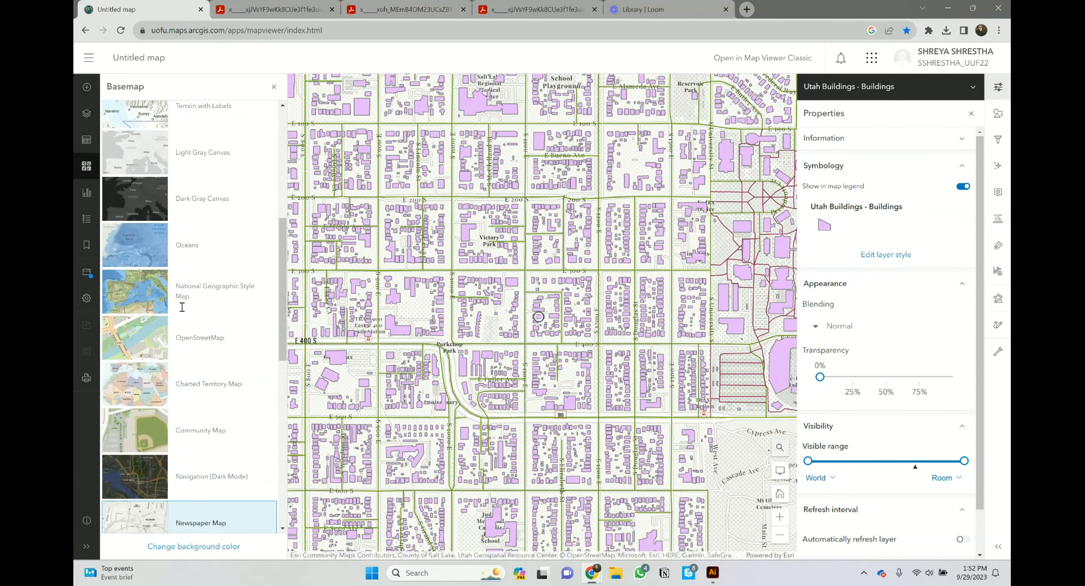
{"action": "left_click", "coordinate": [193, 279]}
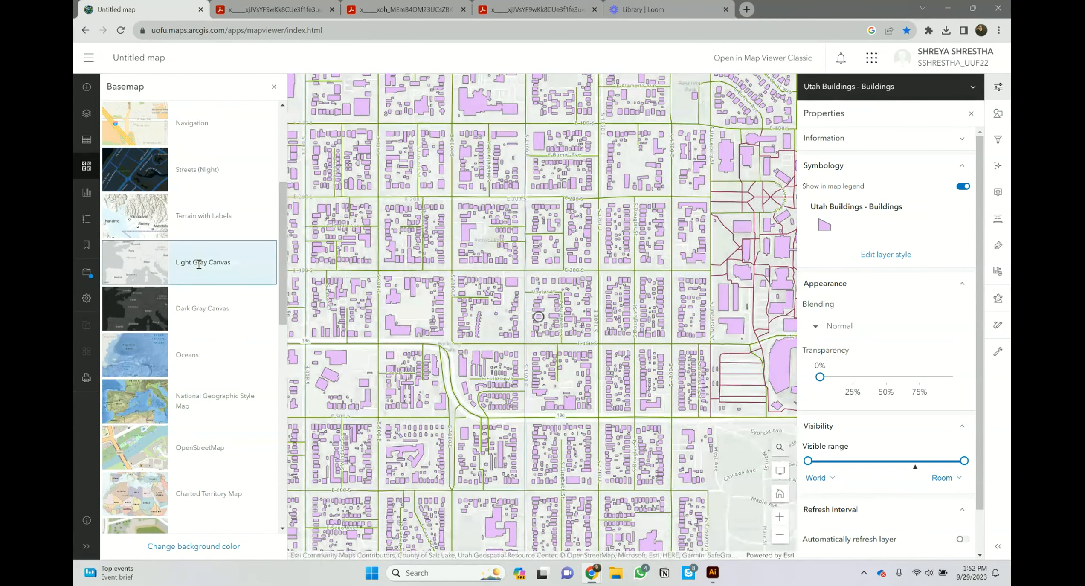
{"action": "left_click", "coordinate": [273, 86]}
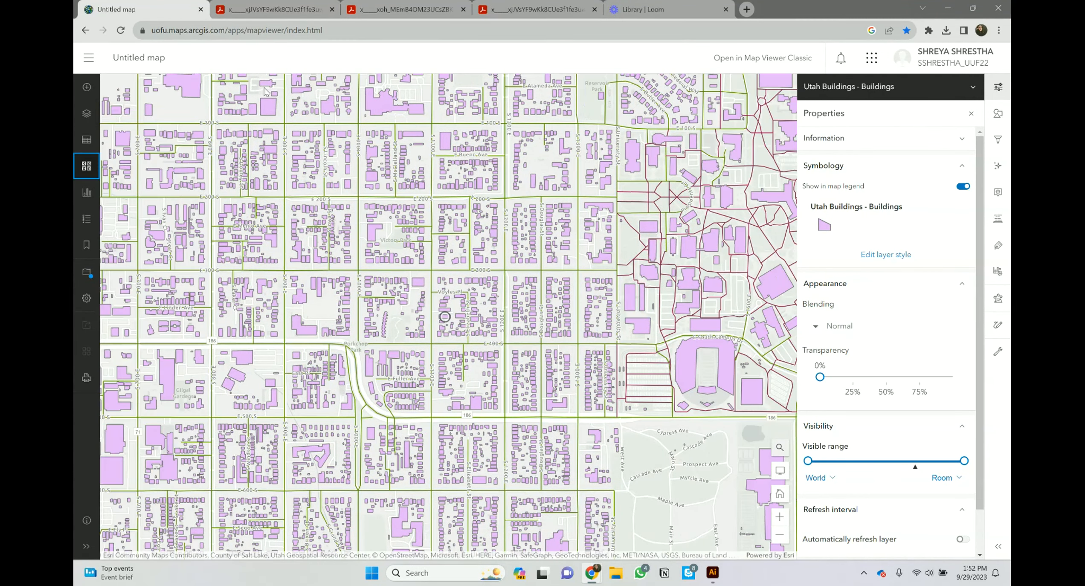
{"action": "left_click", "coordinate": [86, 114]}
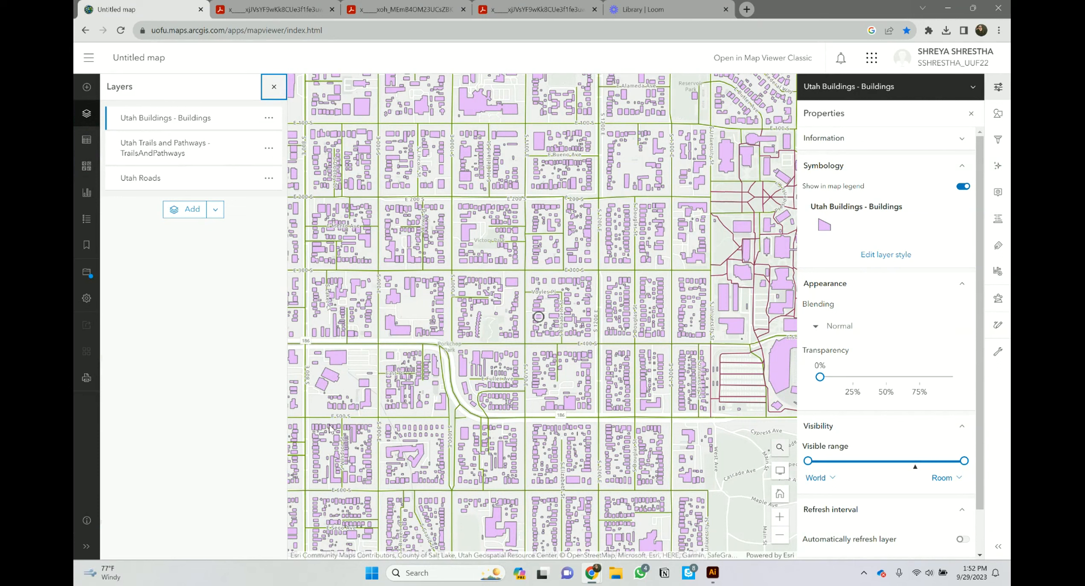
{"action": "left_click", "coordinate": [86, 378]}
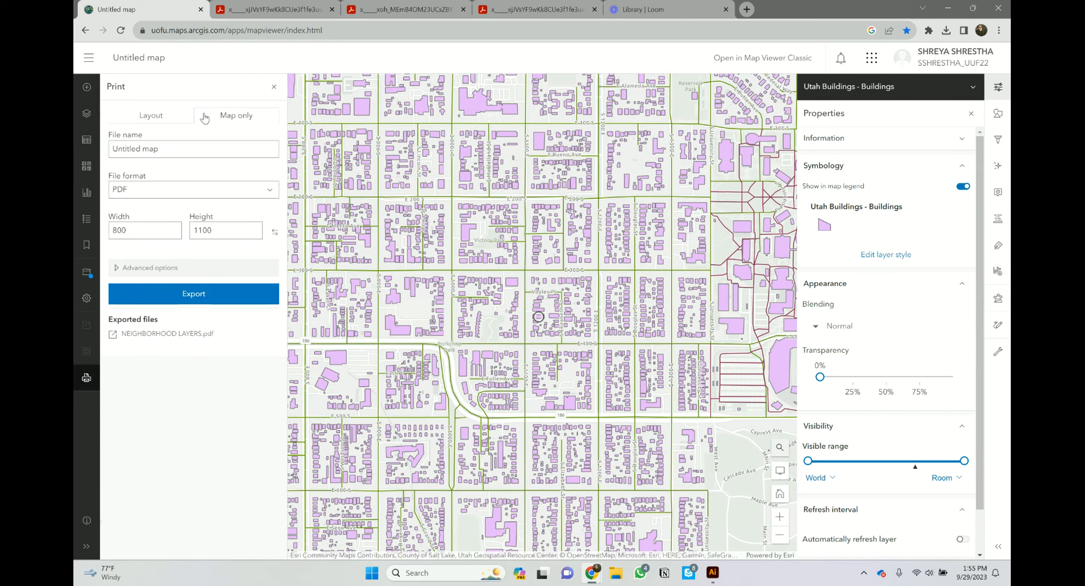
Step: Name the export NEIGHBORHOOD MAP and set width and height to 1200
{"action": "left_click", "coordinate": [170, 150]}
{"action": "triple_click", "coordinate": [170, 151]}
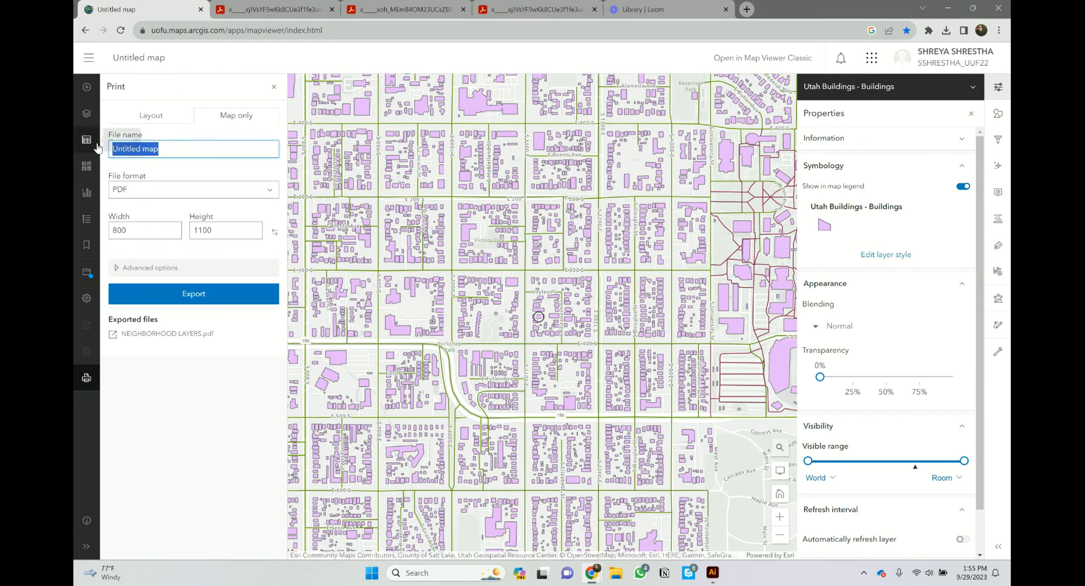
{"action": "type", "text": "NEIGH"}
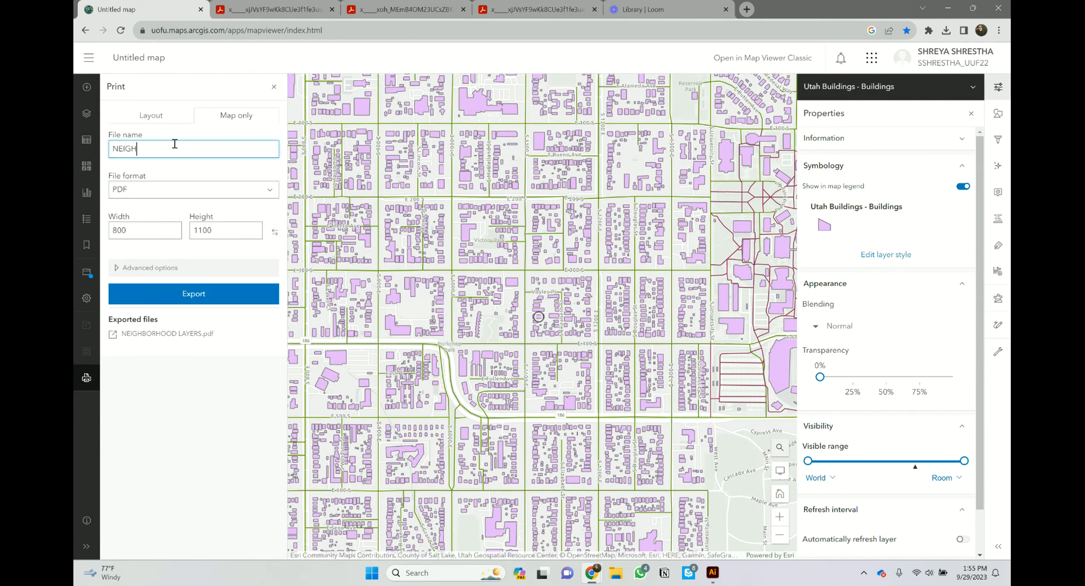
{"action": "type", "text": "BORHOOD MAP"}
{"action": "double_click", "coordinate": [157, 223]}
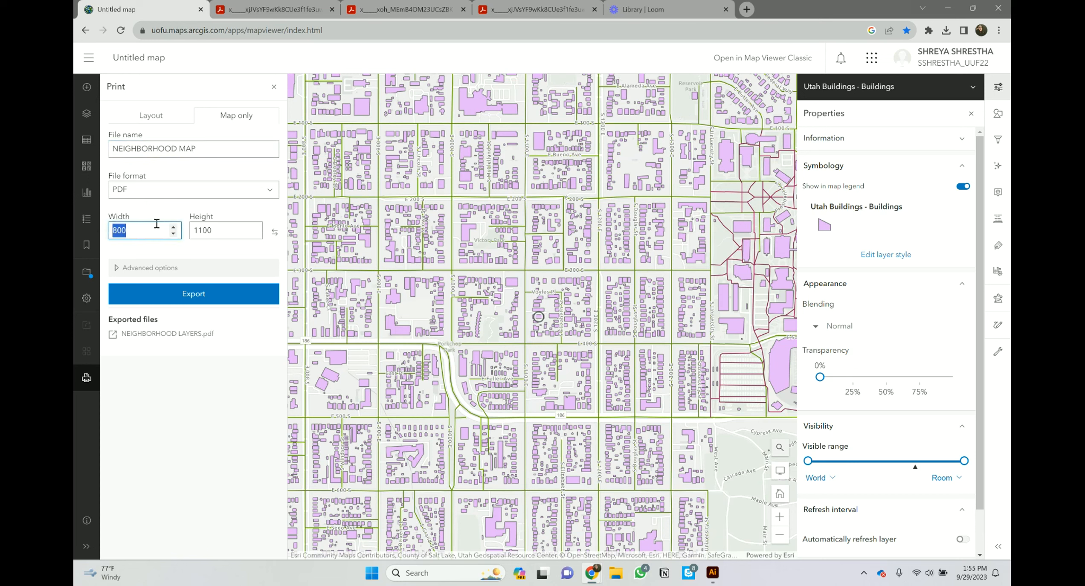
{"action": "type", "text": "12"}
{"action": "double_click", "coordinate": [192, 230]}
{"action": "type", "text": "120"}
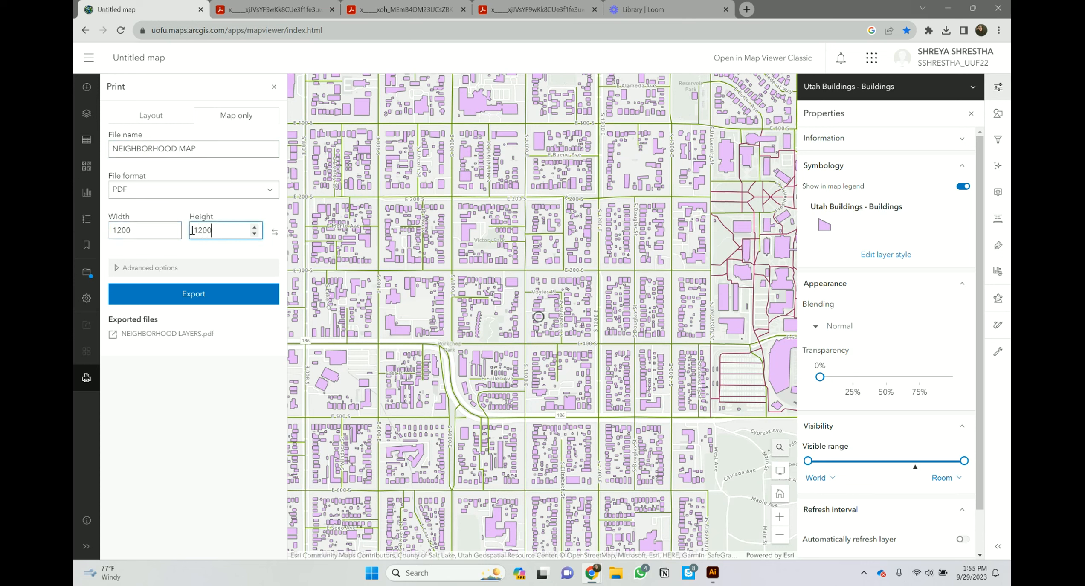
Step: Export the map-only PDF at scale 8000 and open it
{"action": "left_click", "coordinate": [159, 267]}
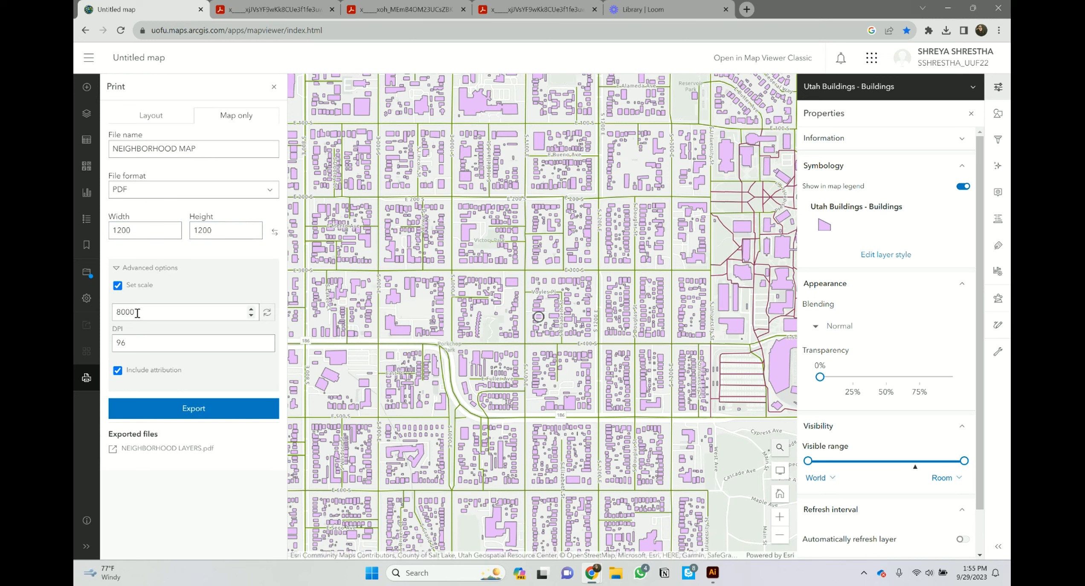
{"action": "left_click", "coordinate": [168, 410]}
{"action": "left_click", "coordinate": [182, 465]}
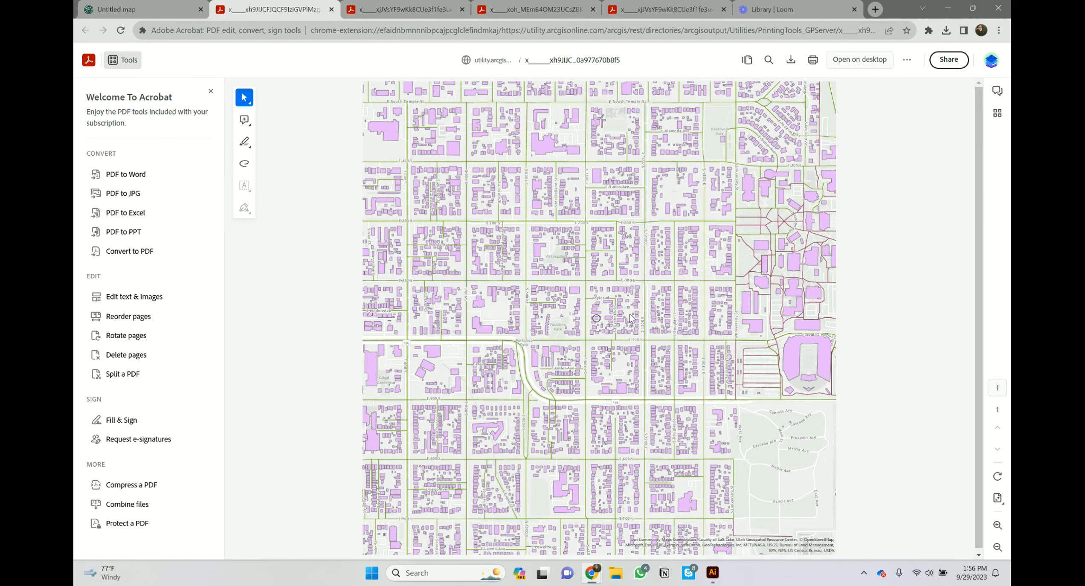
Step: Try downloading and printing the map PDF, dismissing both, and check recent downloads
{"action": "left_click", "coordinate": [792, 63]}
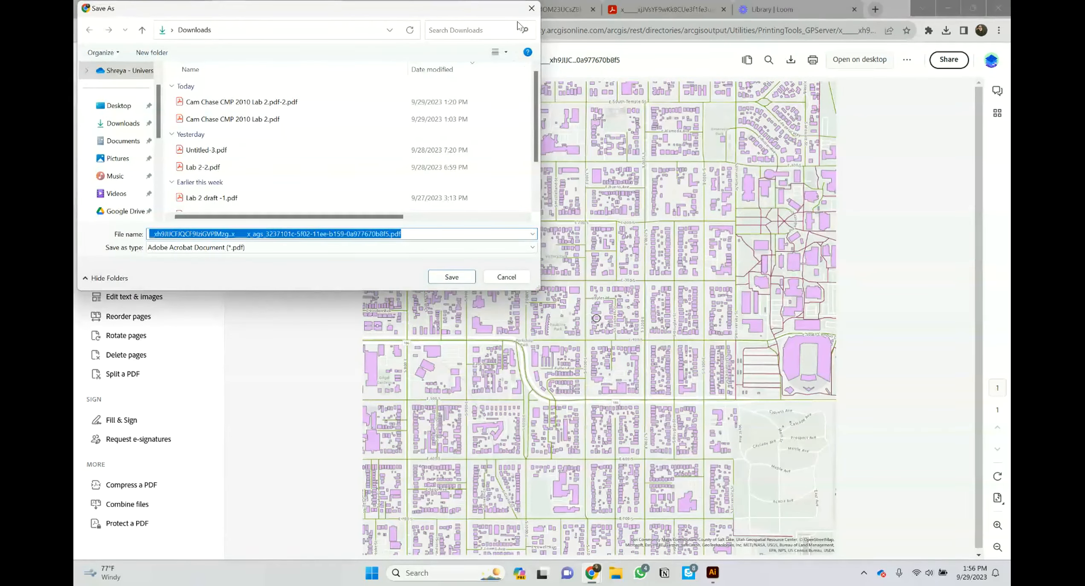
{"action": "key", "text": "Return"}
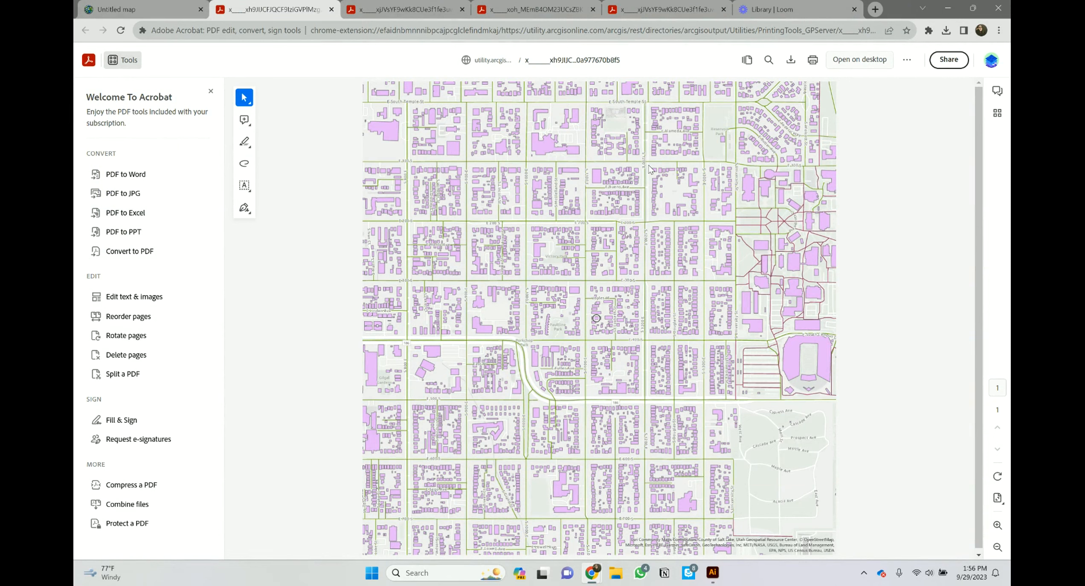
{"action": "key", "text": "ctrl+p"}
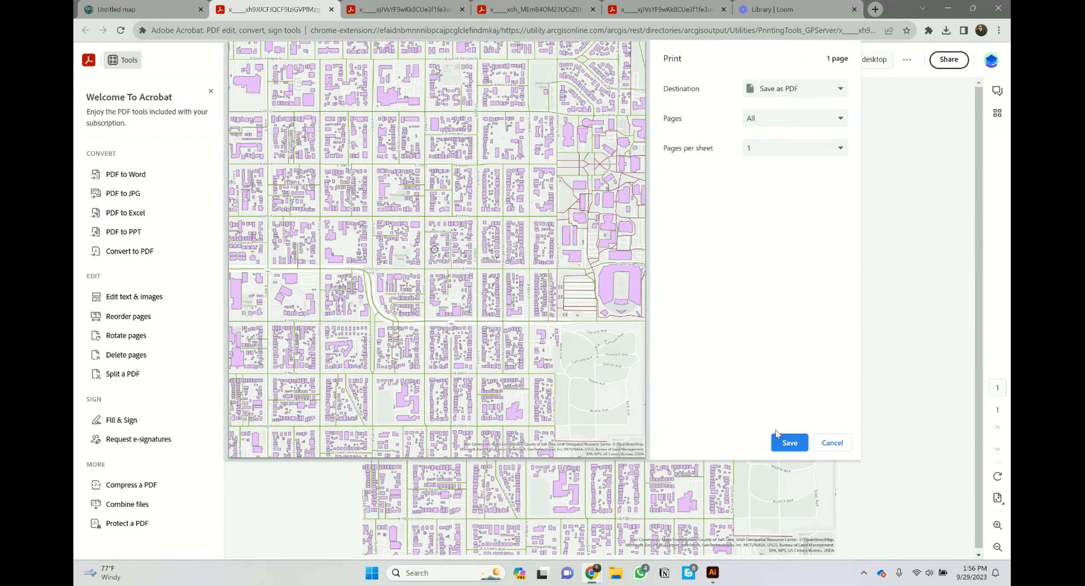
{"action": "left_click", "coordinate": [830, 443]}
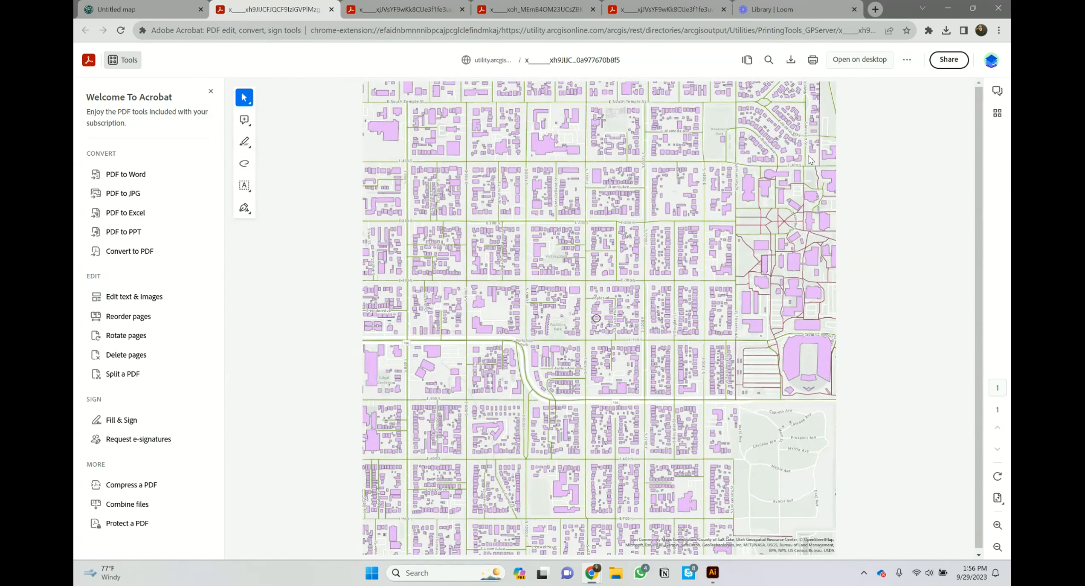
{"action": "left_click", "coordinate": [946, 31]}
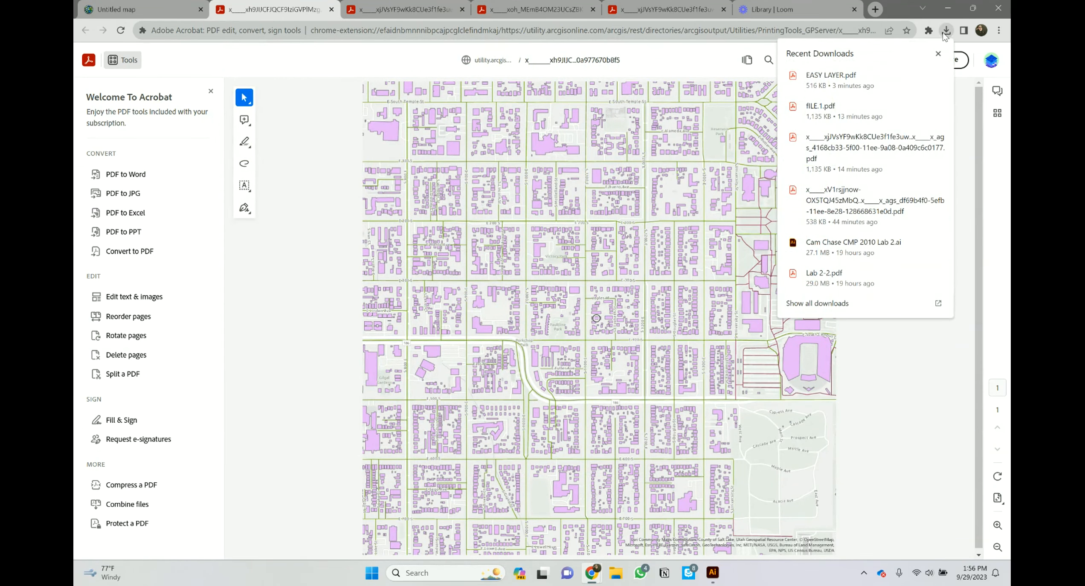
{"action": "left_click", "coordinate": [727, 94]}
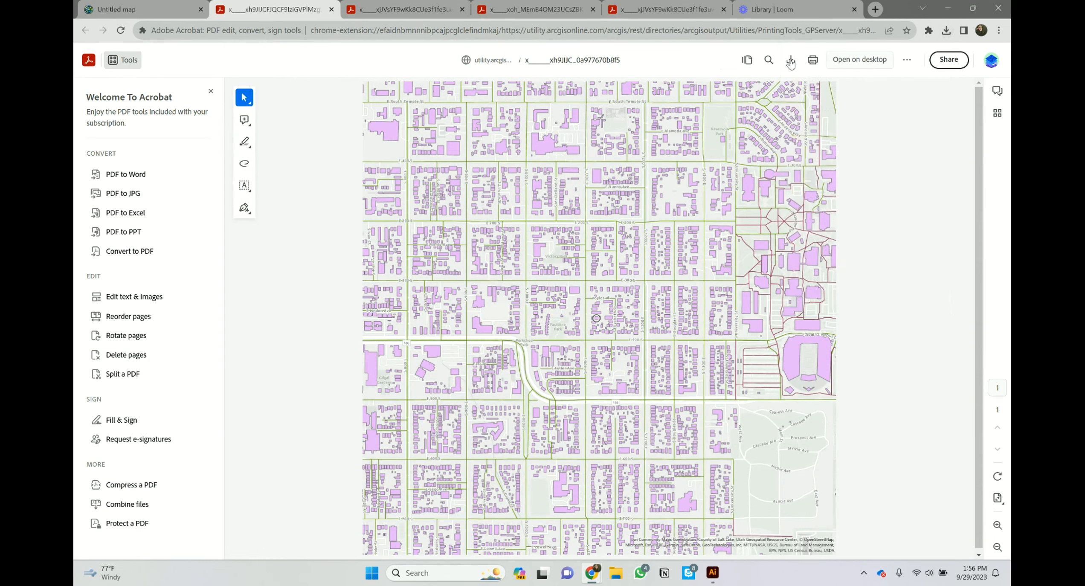
Step: Save the PDF to the Desktop as NEIGHBORHOOD MAP.pdf
{"action": "left_click", "coordinate": [790, 63]}
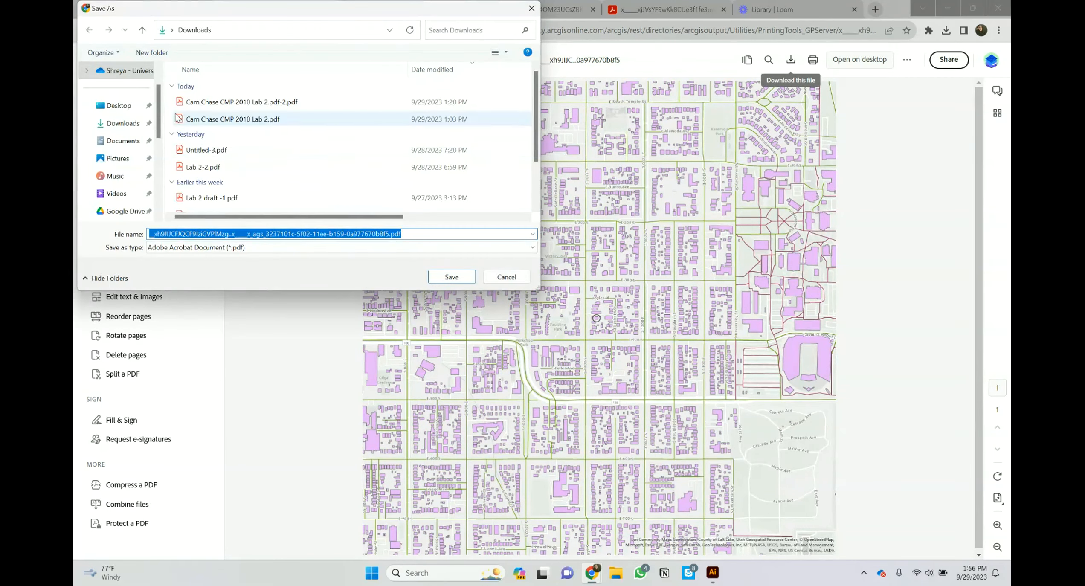
{"action": "left_click", "coordinate": [119, 105]}
{"action": "left_click", "coordinate": [415, 234]}
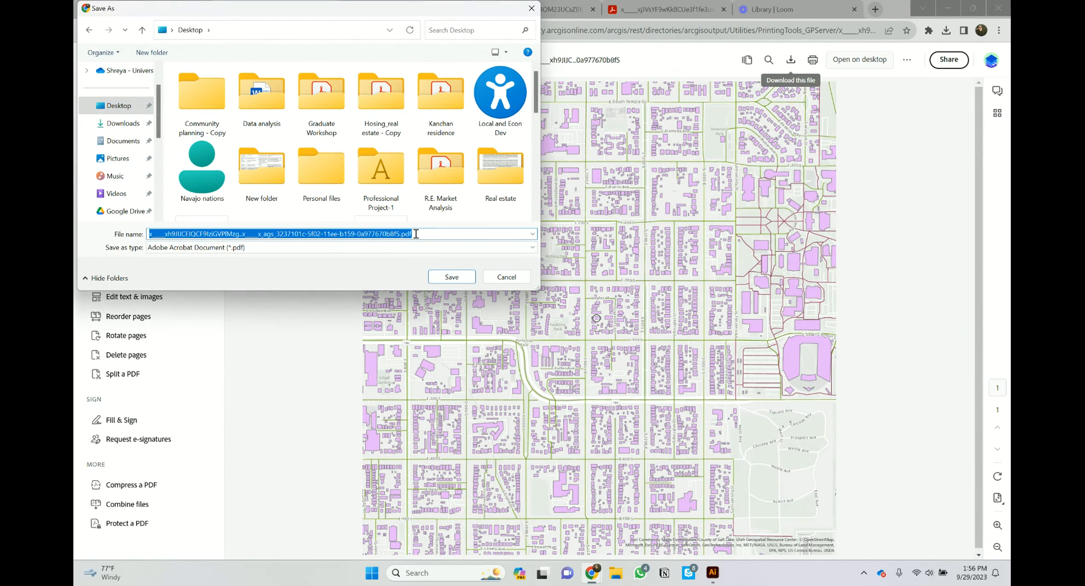
{"action": "type", "text": "NEIGHBORHOOD MAP"}
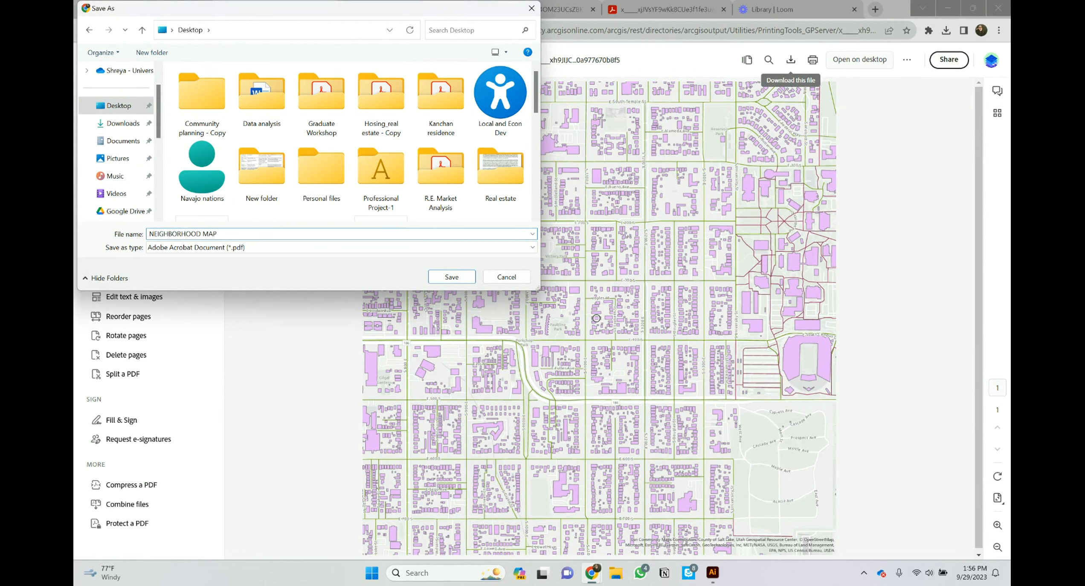
{"action": "left_click", "coordinate": [452, 277]}
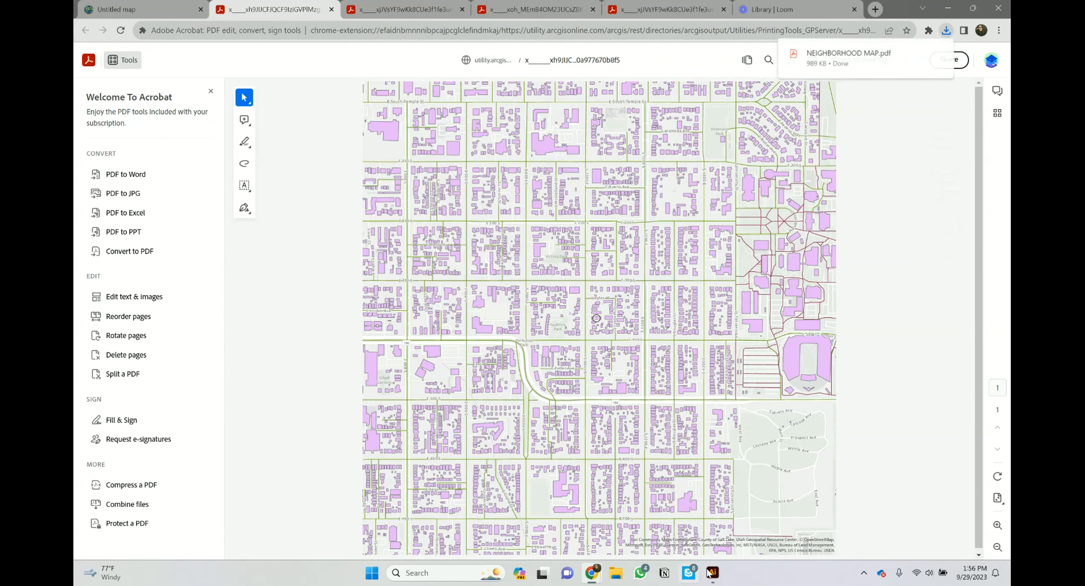
{"action": "left_click", "coordinate": [711, 572]}
Step: Start a new Illustrator document, then cancel its setup
{"action": "left_click", "coordinate": [124, 7]}
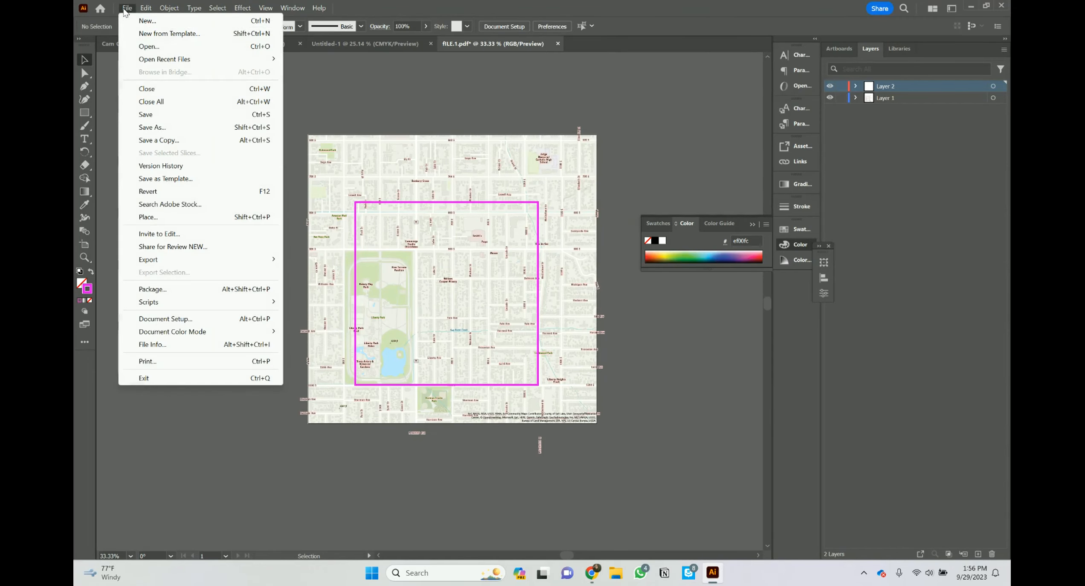
{"action": "left_click", "coordinate": [133, 18]}
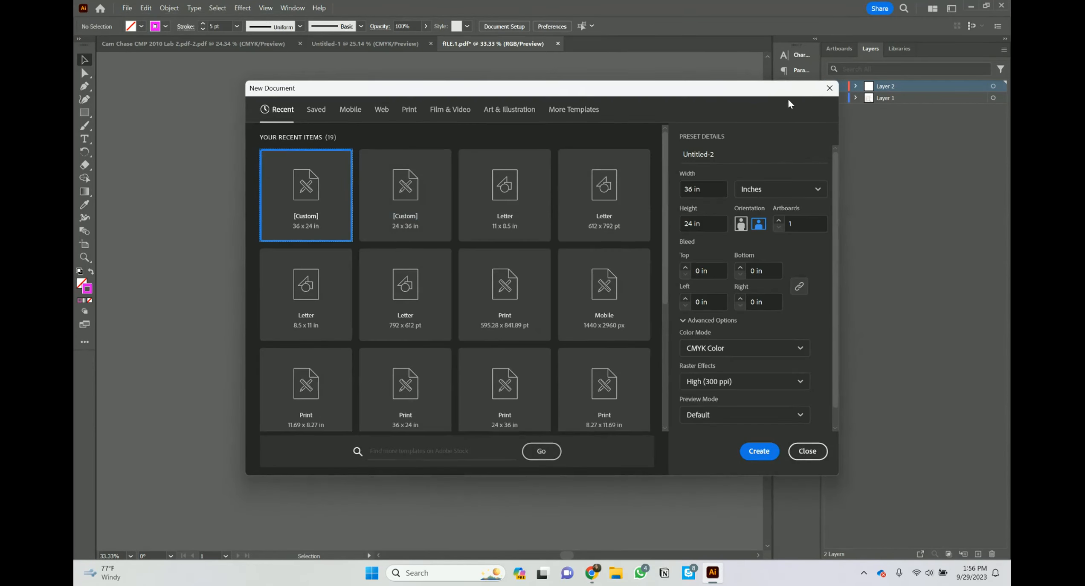
{"action": "left_click", "coordinate": [830, 88]}
Step: Open NEIGHBORHOOD MAP.pdf from the Desktop
{"action": "left_click", "coordinate": [127, 8]}
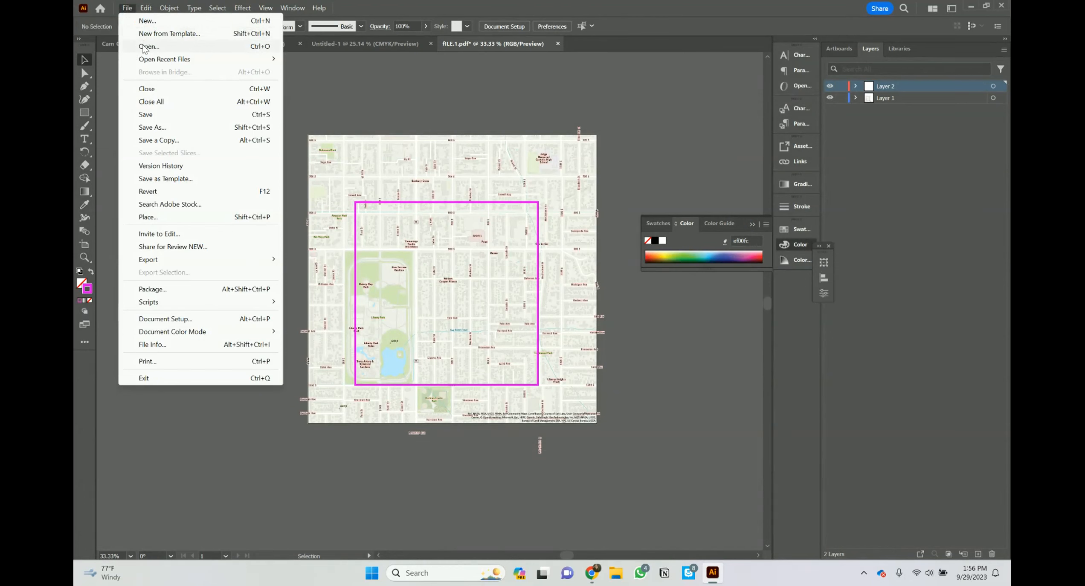
{"action": "left_click", "coordinate": [144, 46]}
{"action": "scroll", "coordinate": [256, 171], "scroll_direction": "down", "scroll_amount": 3}
{"action": "scroll", "coordinate": [279, 176], "scroll_direction": "down", "scroll_amount": 3}
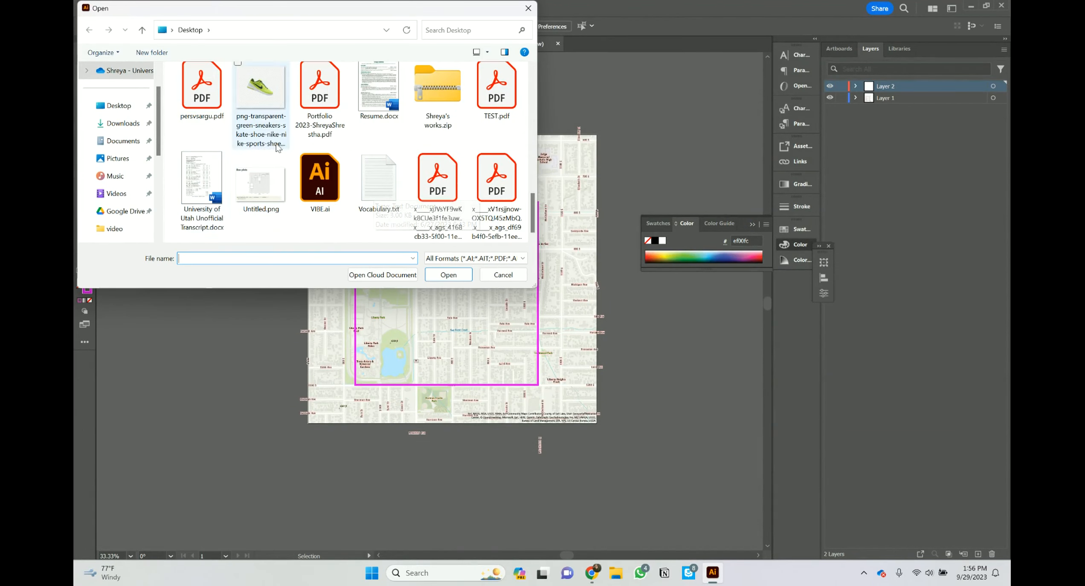
{"action": "scroll", "coordinate": [341, 171], "scroll_direction": "up", "scroll_amount": 5}
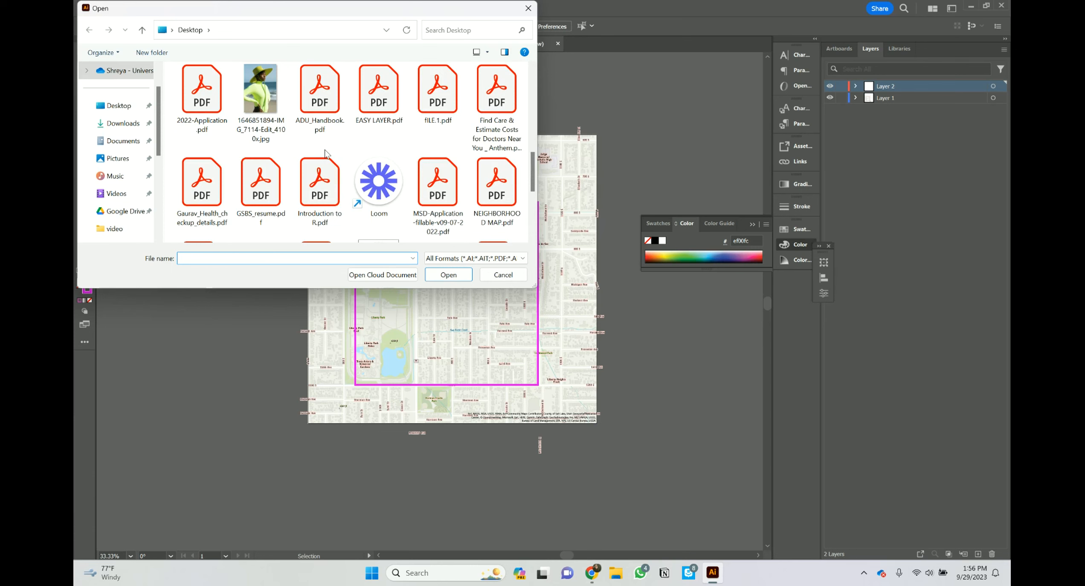
{"action": "scroll", "coordinate": [325, 152], "scroll_direction": "up", "scroll_amount": 4}
{"action": "scroll", "coordinate": [326, 153], "scroll_direction": "up", "scroll_amount": 2}
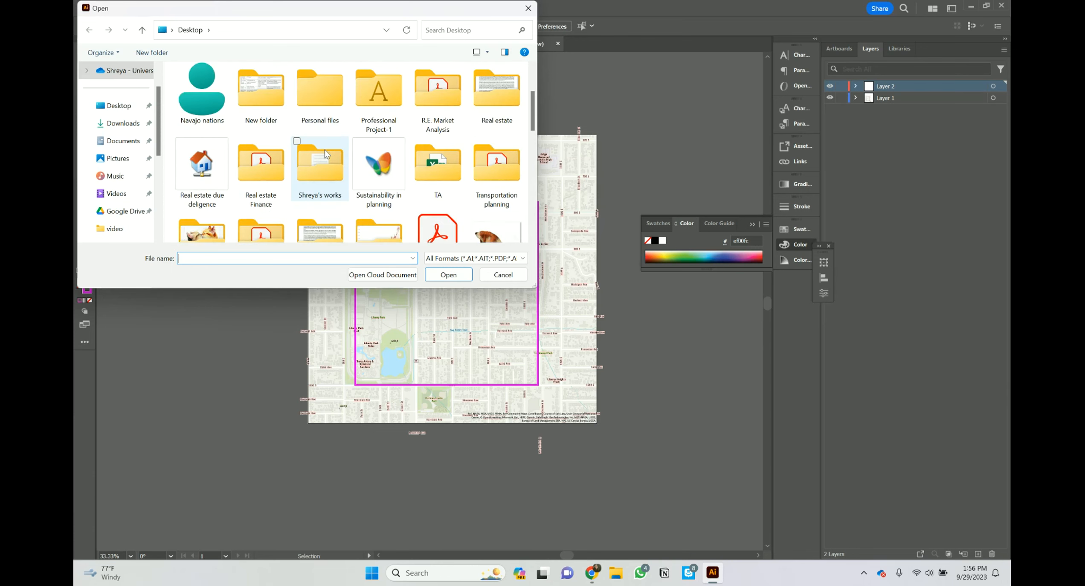
{"action": "scroll", "coordinate": [325, 152], "scroll_direction": "down", "scroll_amount": 4}
{"action": "scroll", "coordinate": [325, 153], "scroll_direction": "down", "scroll_amount": 2}
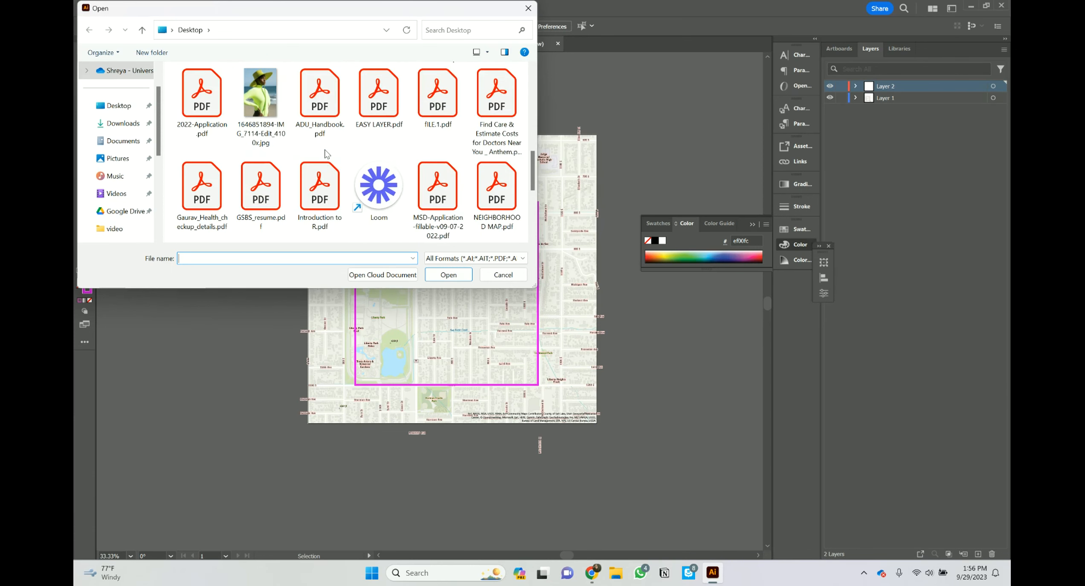
{"action": "left_click", "coordinate": [496, 188]}
{"action": "left_click", "coordinate": [441, 276]}
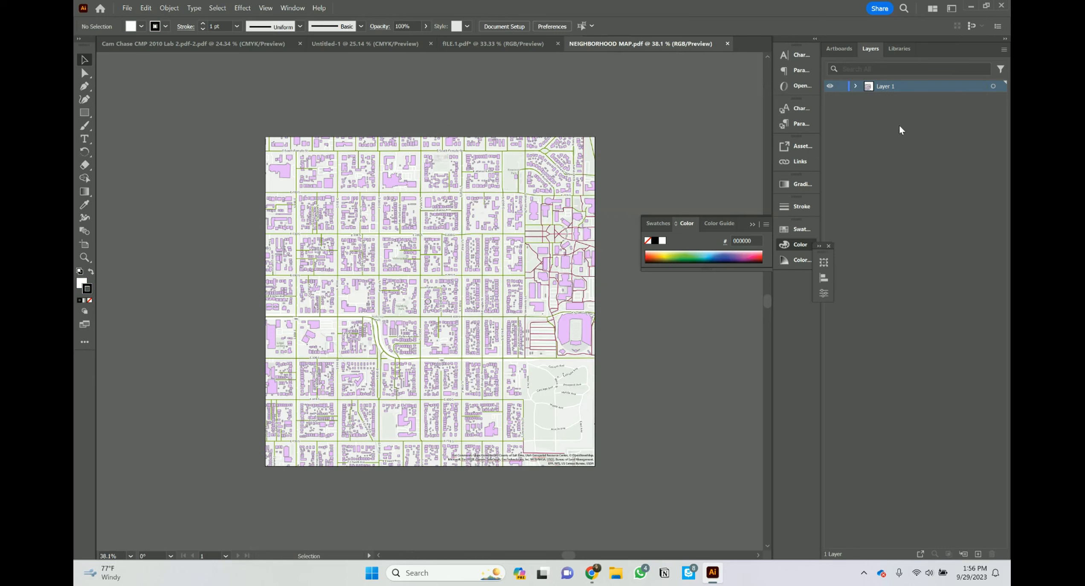
Step: Select all the map artwork and release its clipping mask
{"action": "left_click", "coordinate": [217, 8]}
{"action": "left_click", "coordinate": [235, 24]}
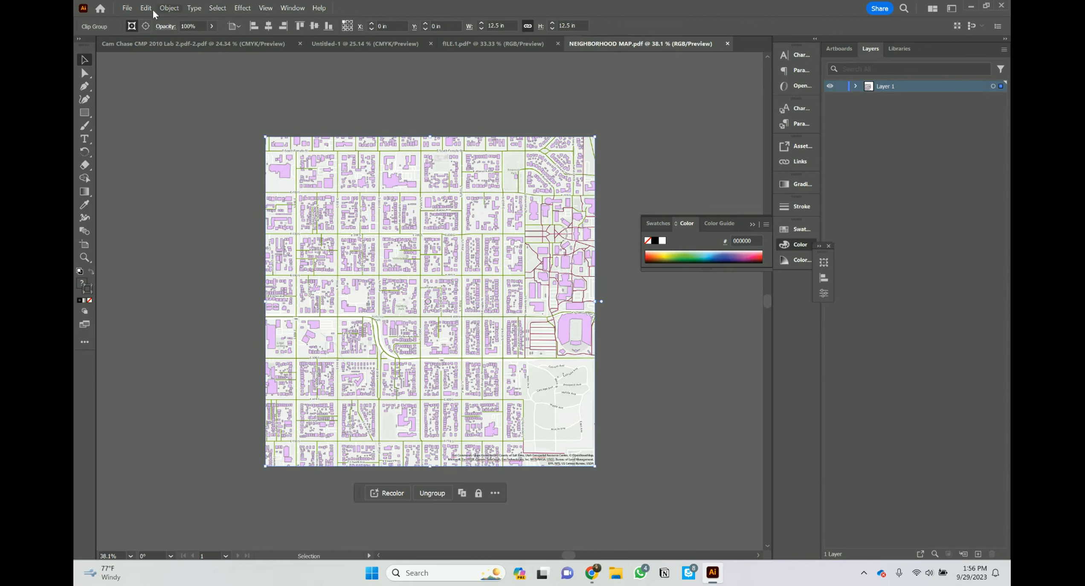
{"action": "left_click", "coordinate": [169, 9]}
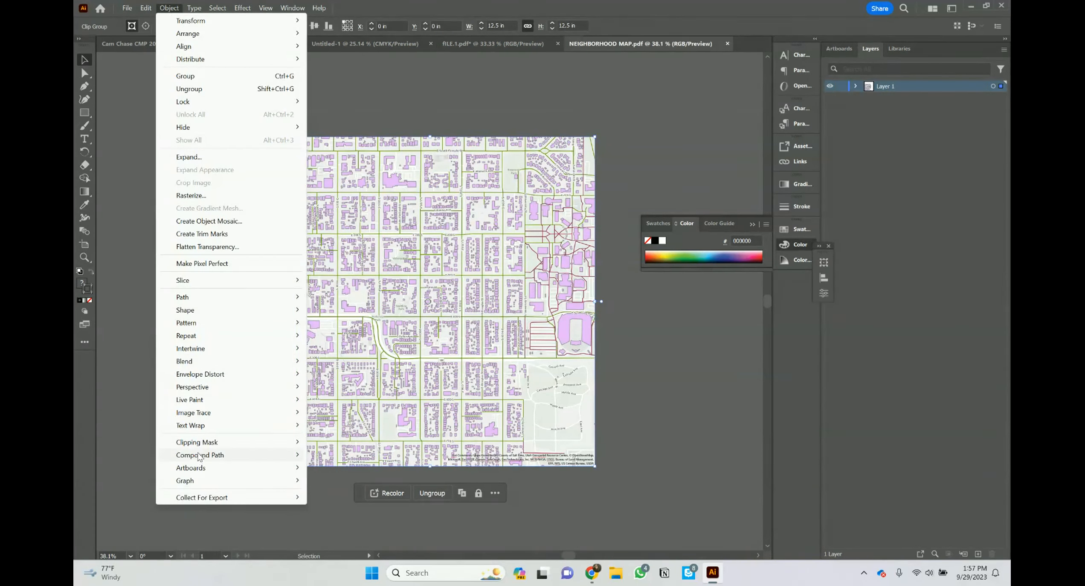
{"action": "mouse_move", "coordinate": [200, 442]}
{"action": "left_click", "coordinate": [335, 456]}
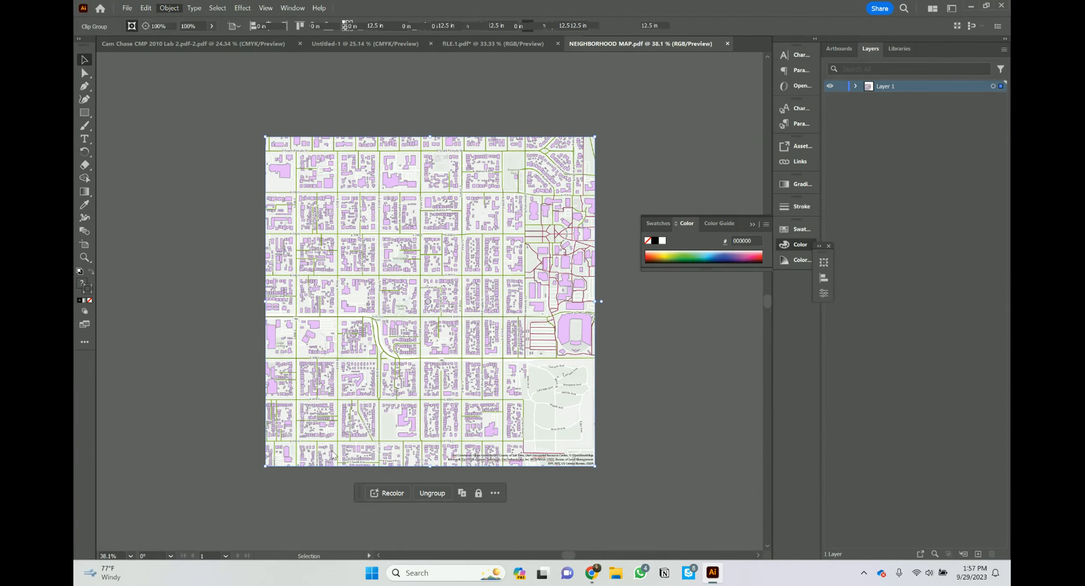
Step: Release the remaining clipping masks until none are left, then deselect
{"action": "left_click", "coordinate": [173, 9]}
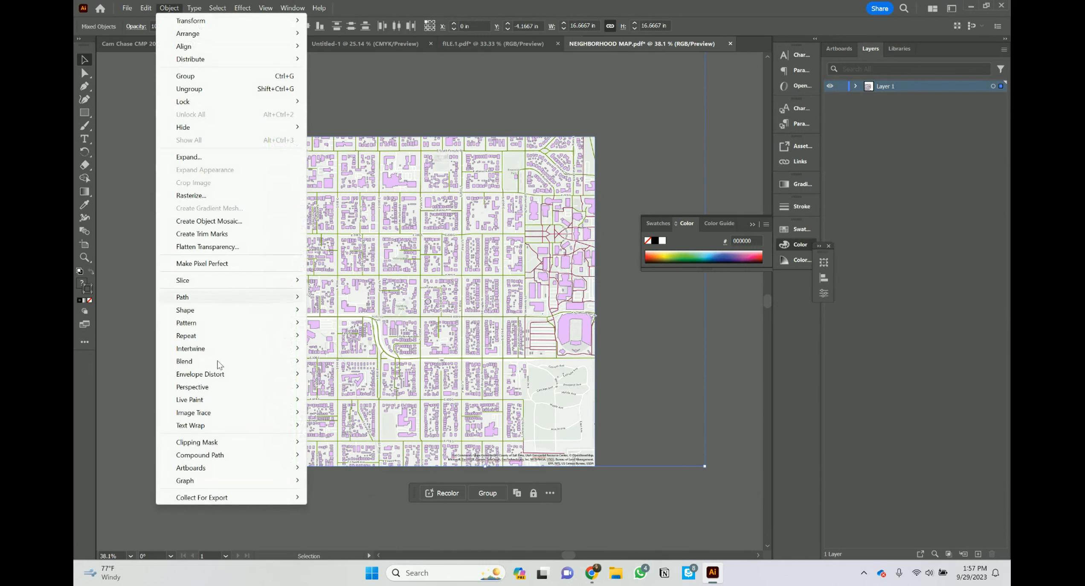
{"action": "mouse_move", "coordinate": [210, 447]}
{"action": "left_click", "coordinate": [361, 456]}
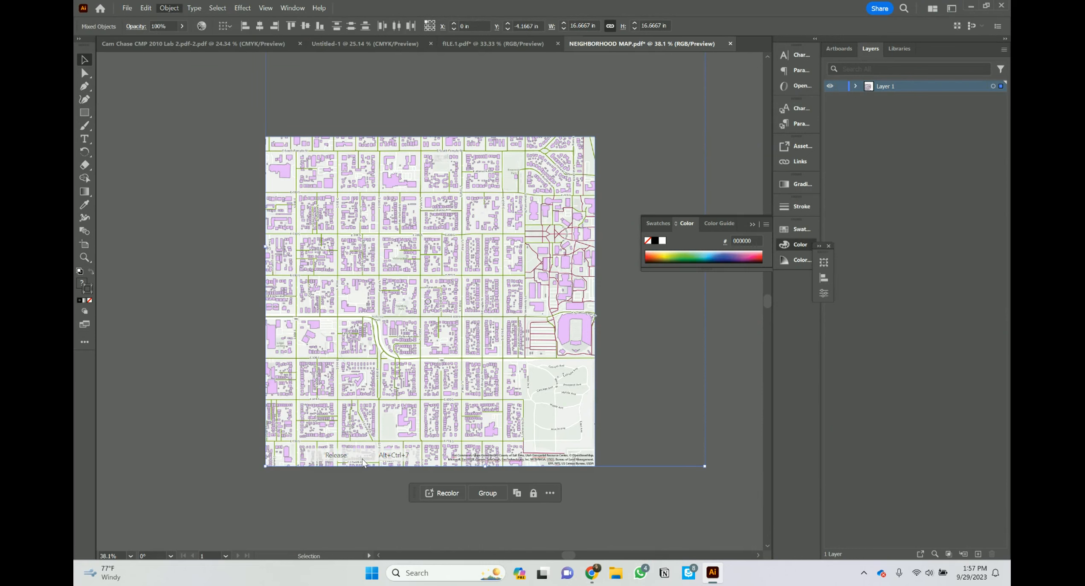
{"action": "left_click", "coordinate": [169, 9]}
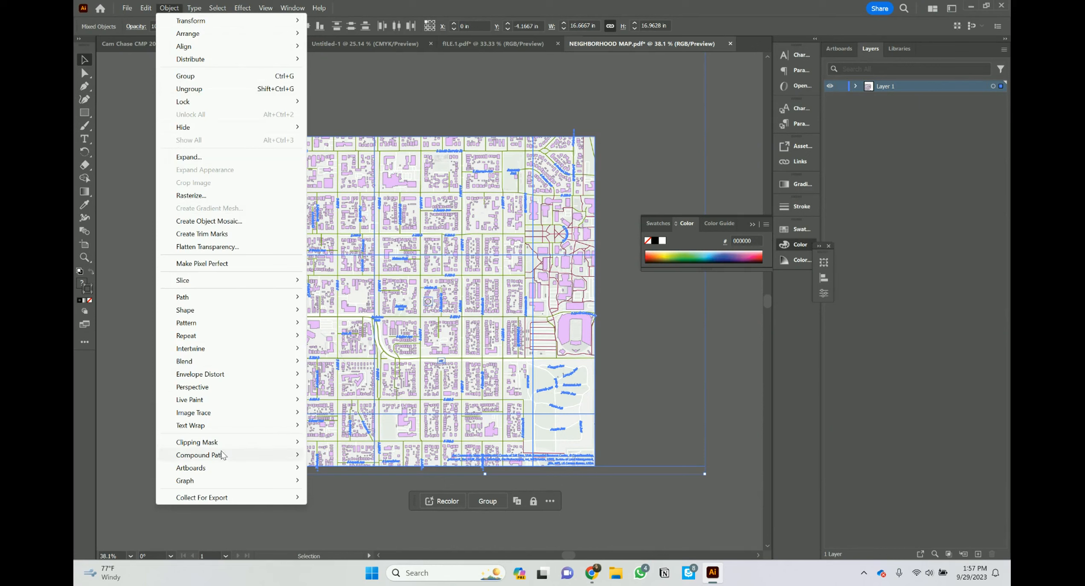
{"action": "mouse_move", "coordinate": [225, 443]}
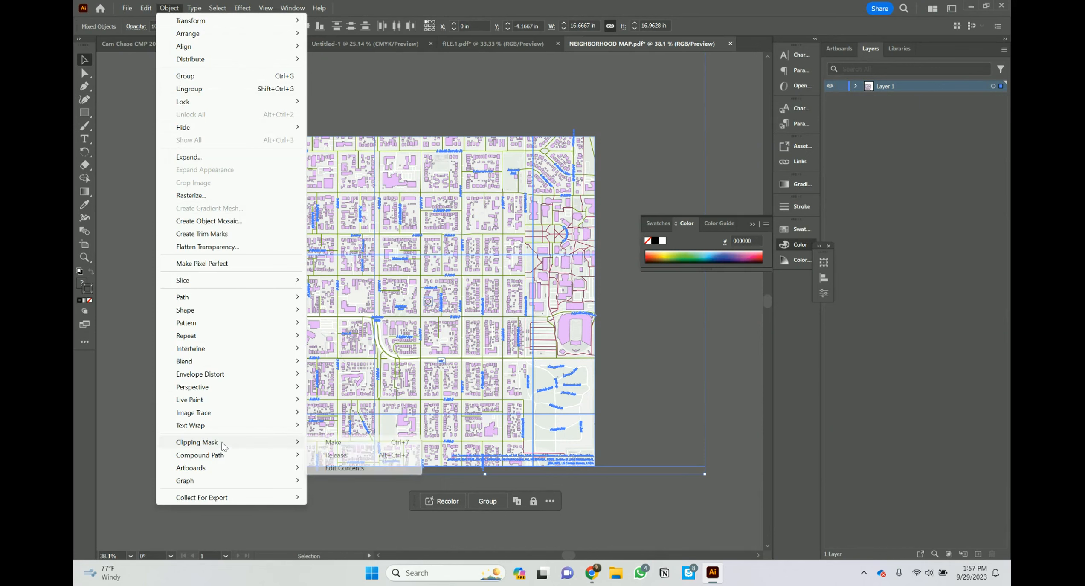
{"action": "left_click", "coordinate": [336, 455]}
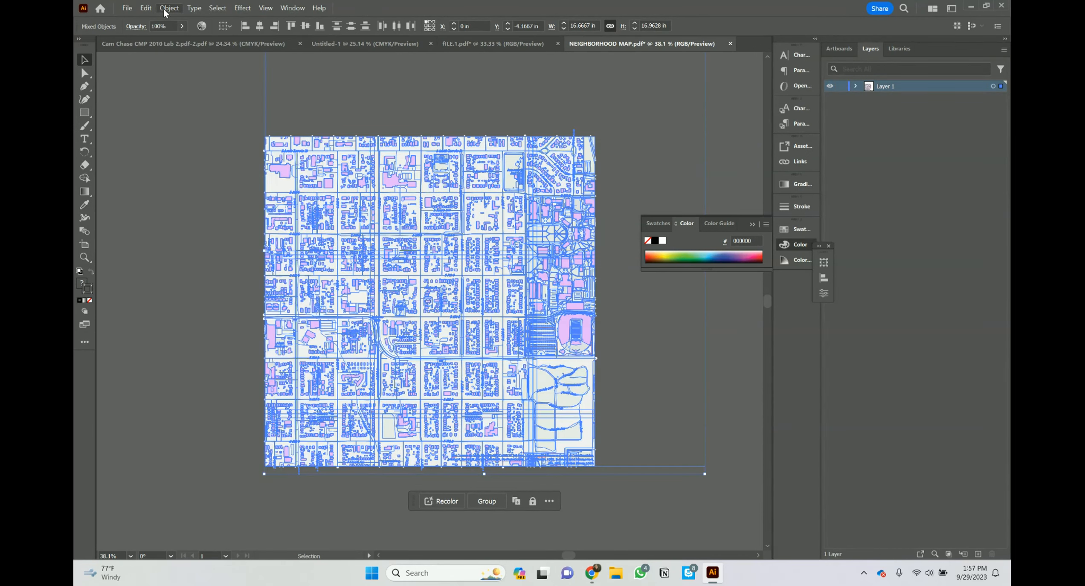
{"action": "left_click", "coordinate": [169, 9]}
{"action": "mouse_move", "coordinate": [224, 444]}
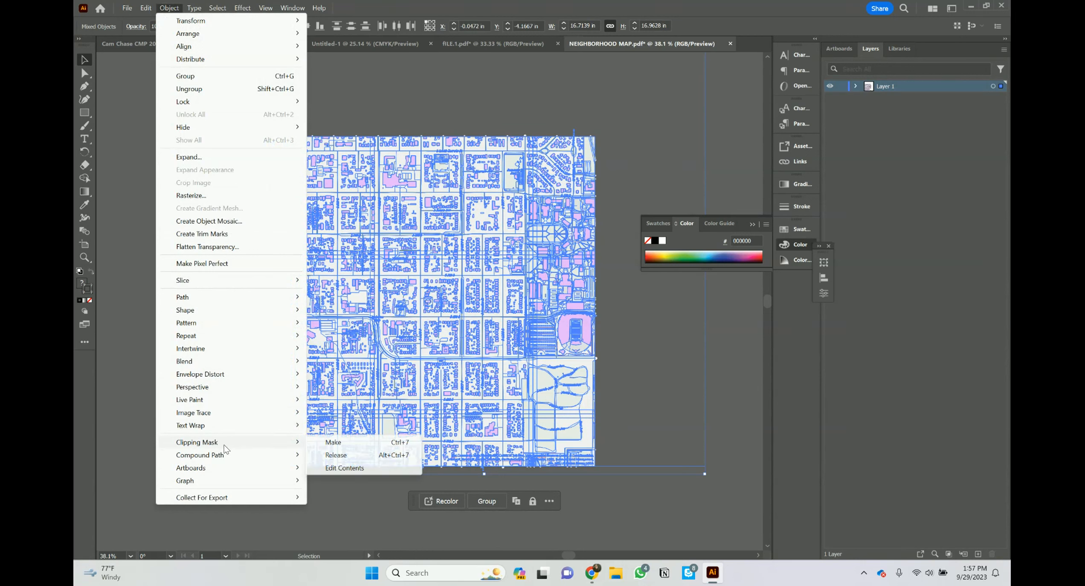
{"action": "left_click", "coordinate": [336, 455]}
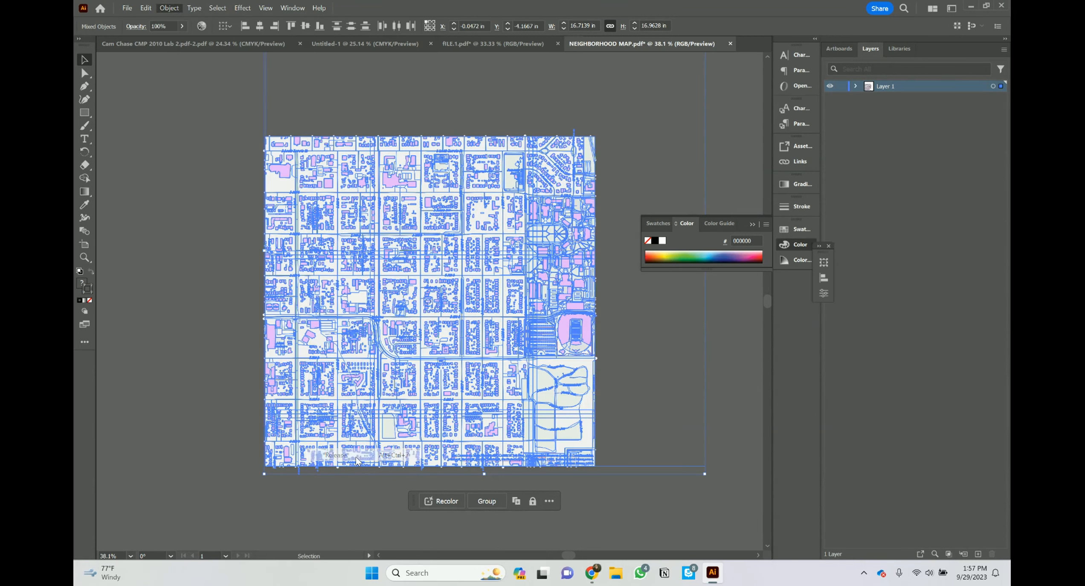
{"action": "left_click", "coordinate": [175, 13]}
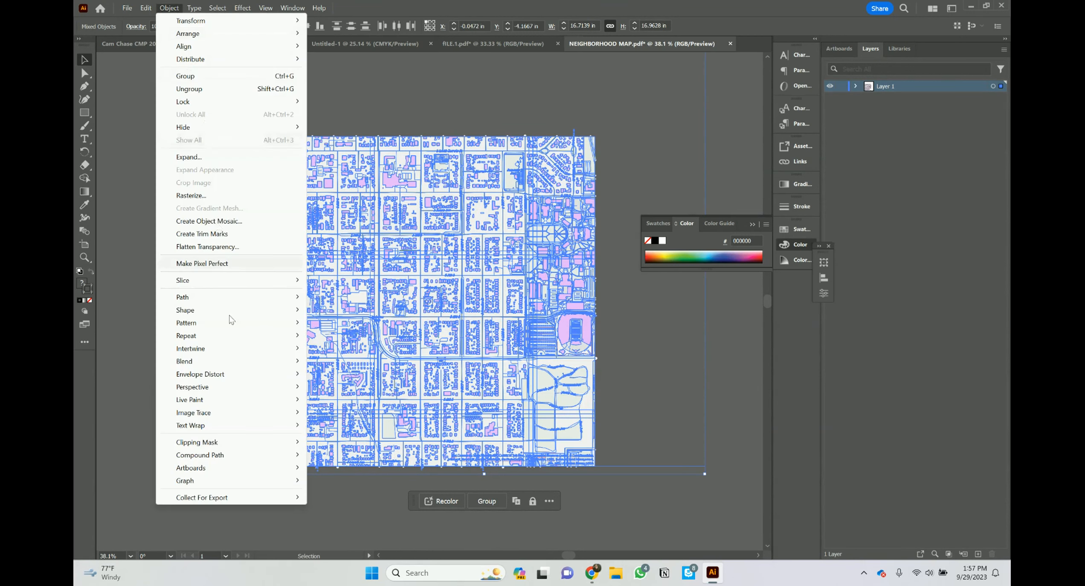
{"action": "mouse_move", "coordinate": [226, 443]}
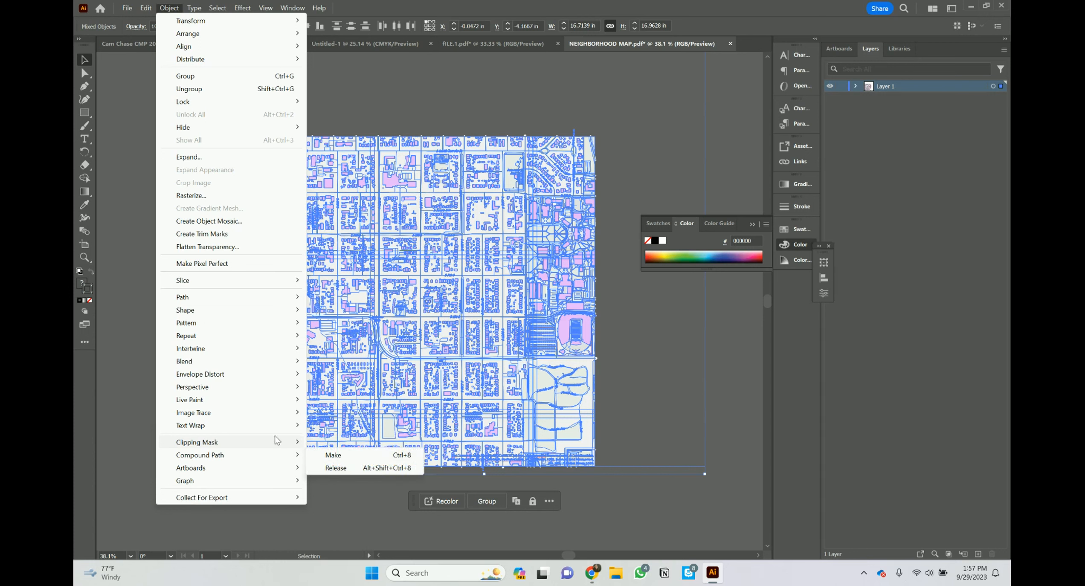
{"action": "mouse_move", "coordinate": [290, 442]}
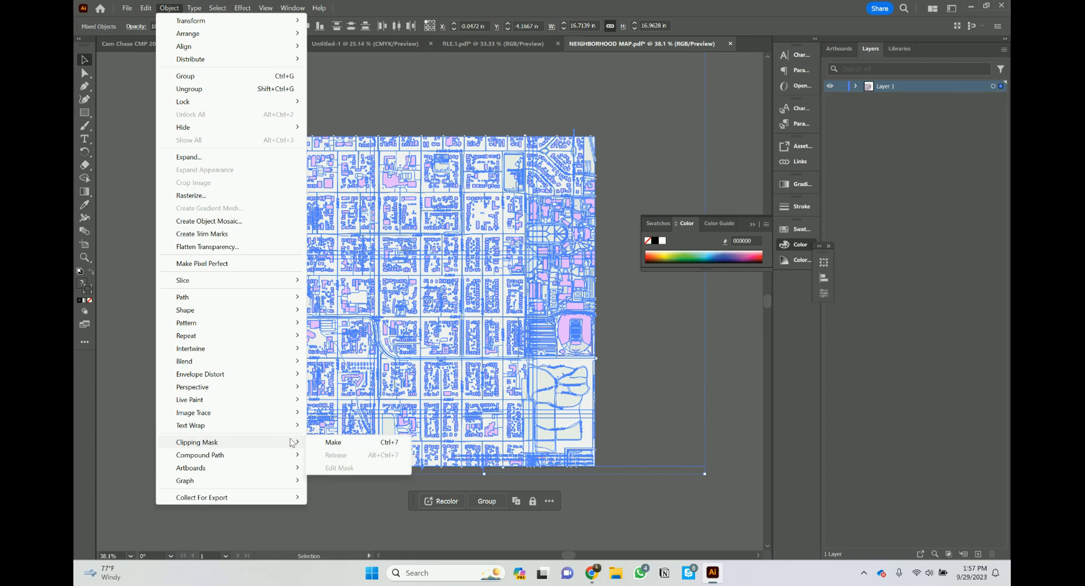
{"action": "left_click", "coordinate": [359, 503]}
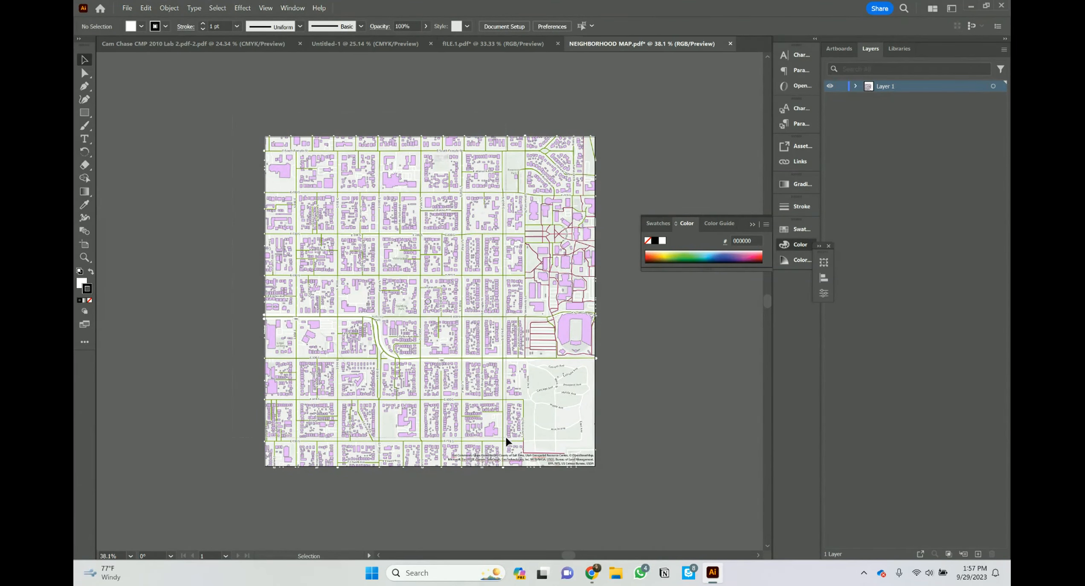
Step: Reselect all map objects, release their compound paths, then clear the selection
{"action": "key", "text": "ctrl+a"}
{"action": "left_click", "coordinate": [201, 128]}
{"action": "left_click", "coordinate": [224, 12]}
{"action": "left_click", "coordinate": [237, 19]}
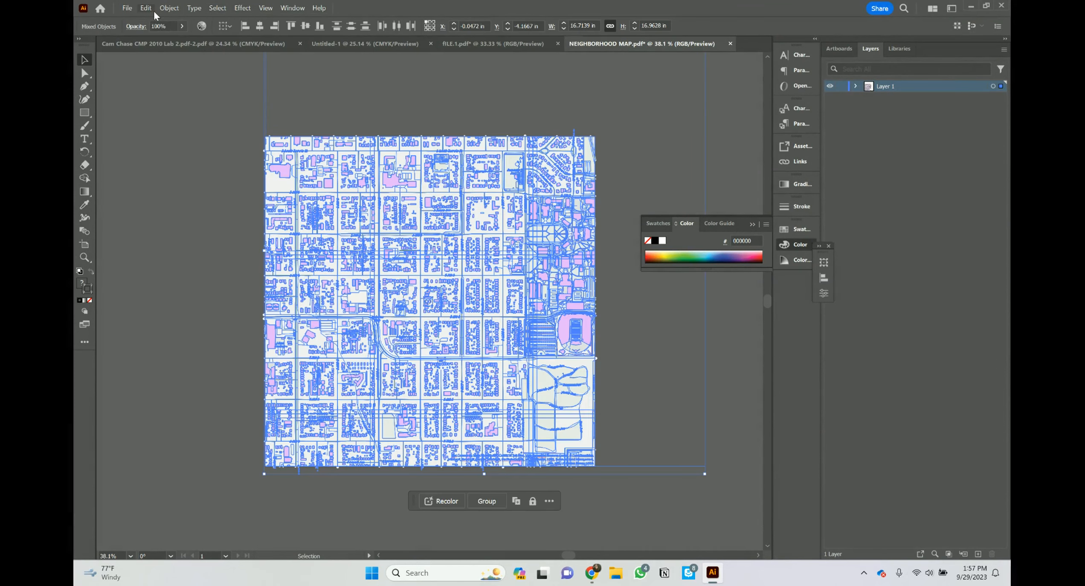
{"action": "left_click", "coordinate": [169, 8]}
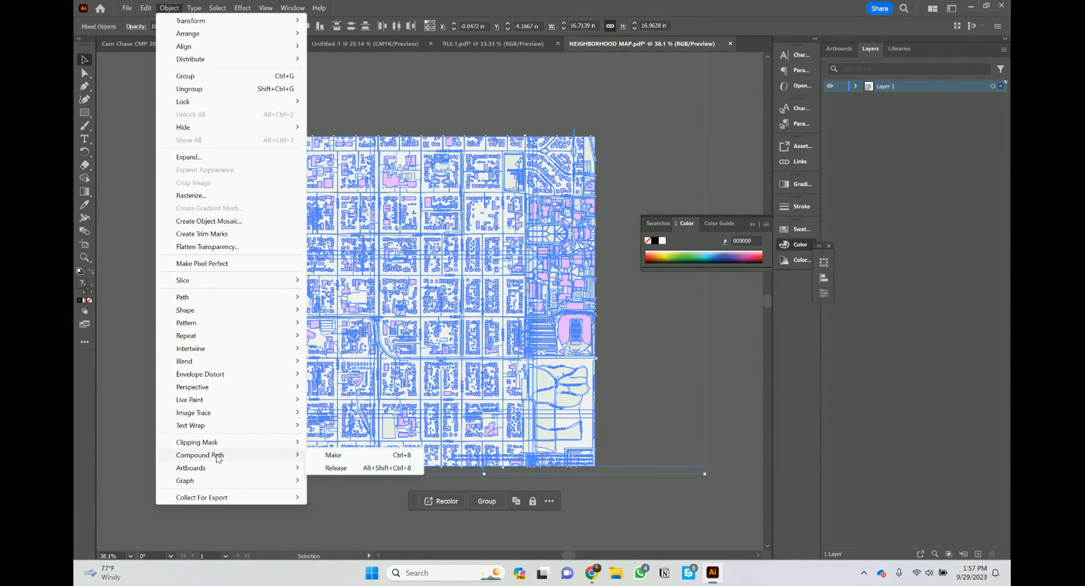
{"action": "left_click", "coordinate": [335, 467]}
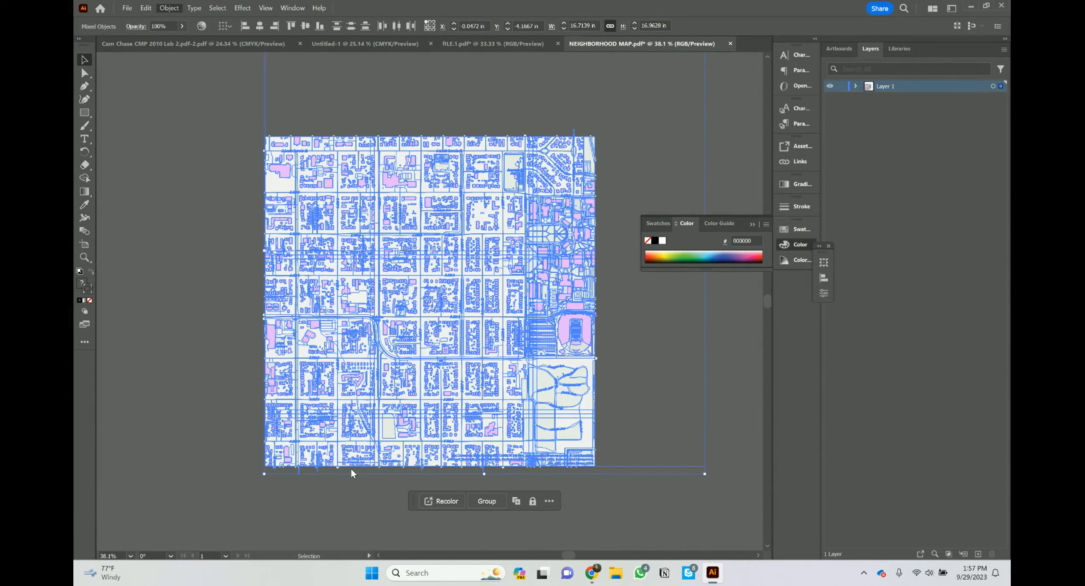
{"action": "left_click", "coordinate": [169, 8]}
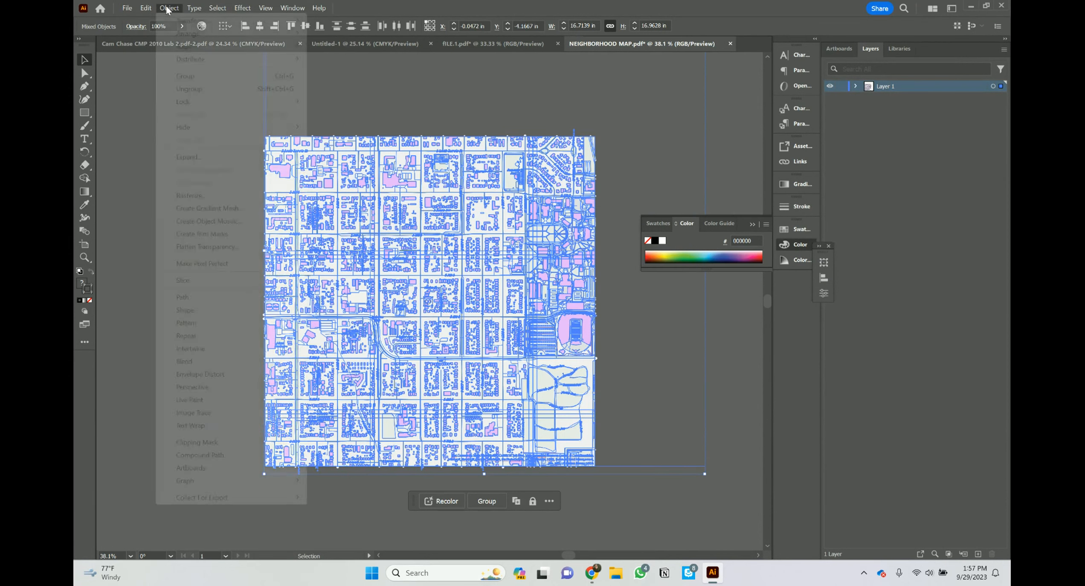
{"action": "mouse_move", "coordinate": [202, 458]}
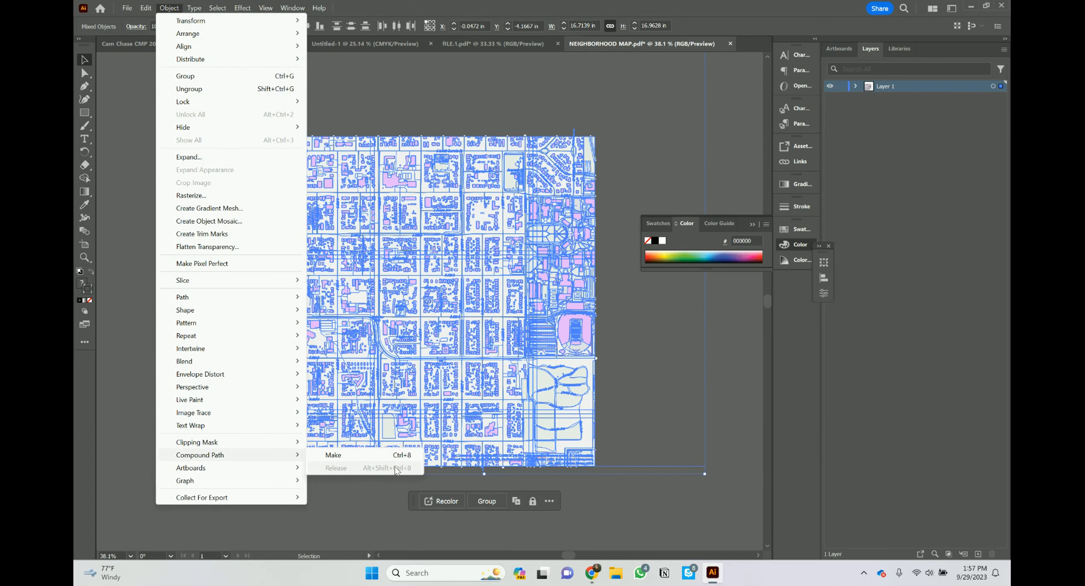
{"action": "left_click", "coordinate": [380, 504]}
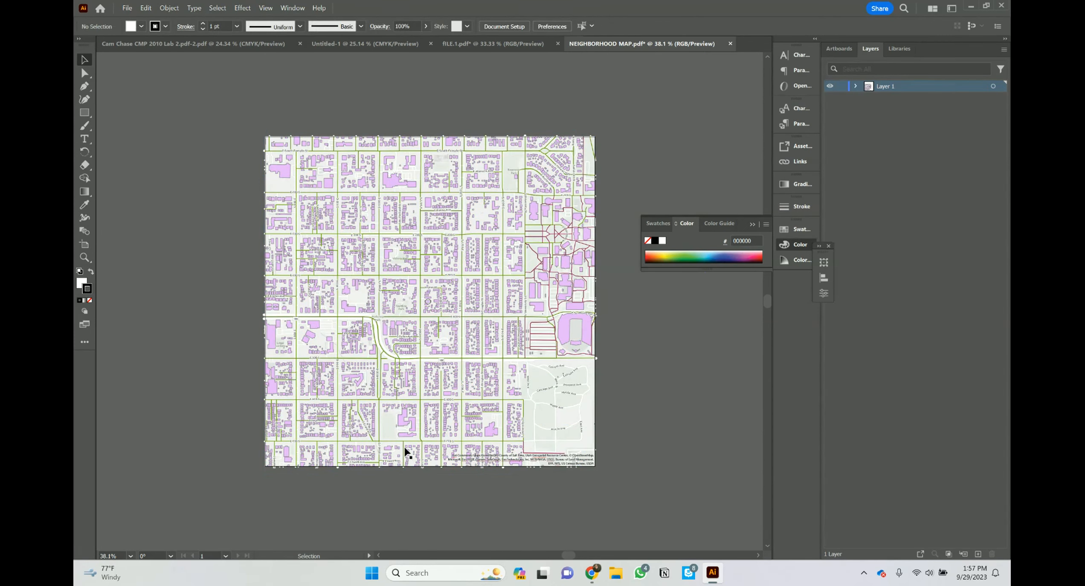
{"action": "left_click", "coordinate": [379, 341]}
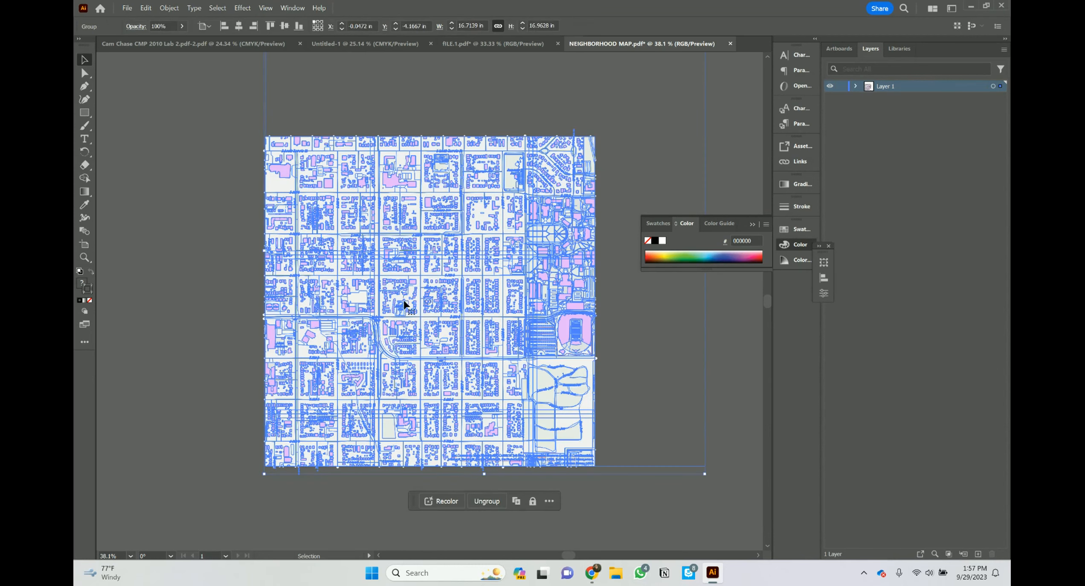
{"action": "left_click", "coordinate": [239, 274]}
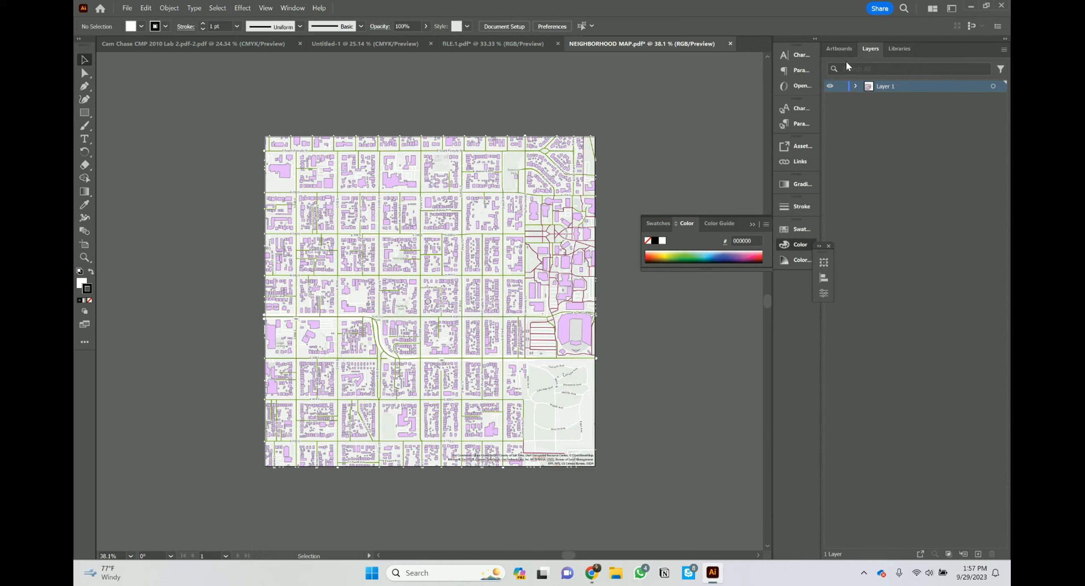
Step: Expand Layer 1 and its group to inspect the map's paths, then collapse them
{"action": "left_click", "coordinate": [855, 86]}
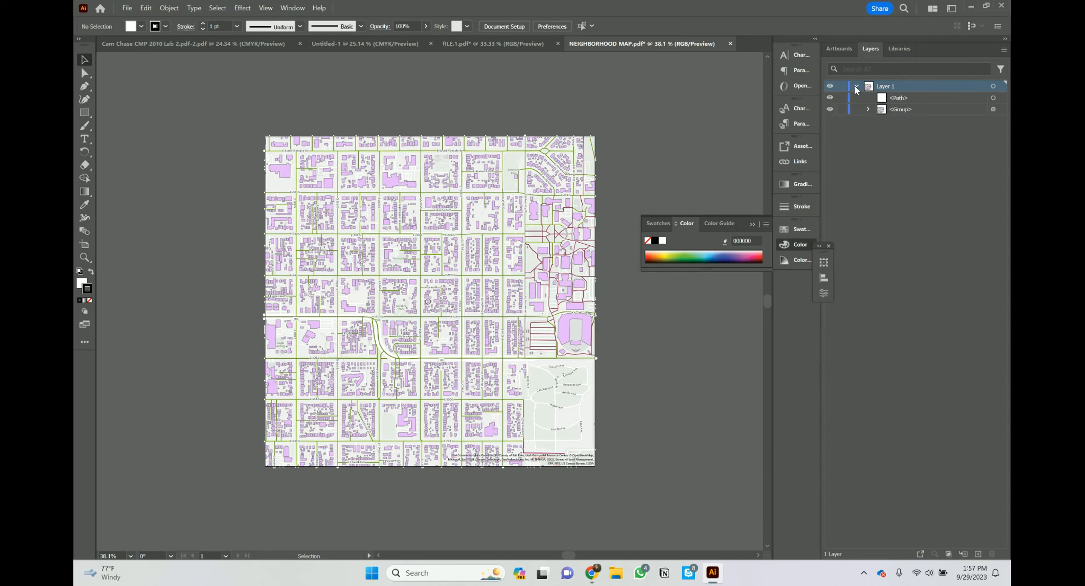
{"action": "left_click", "coordinate": [866, 110]}
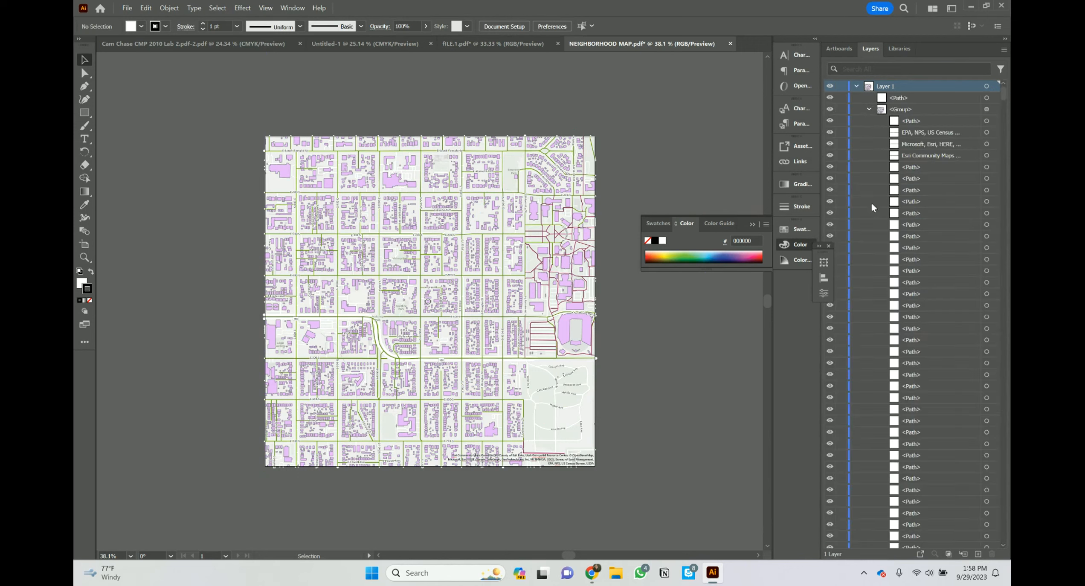
{"action": "scroll", "coordinate": [868, 262], "scroll_direction": "down", "scroll_amount": 2}
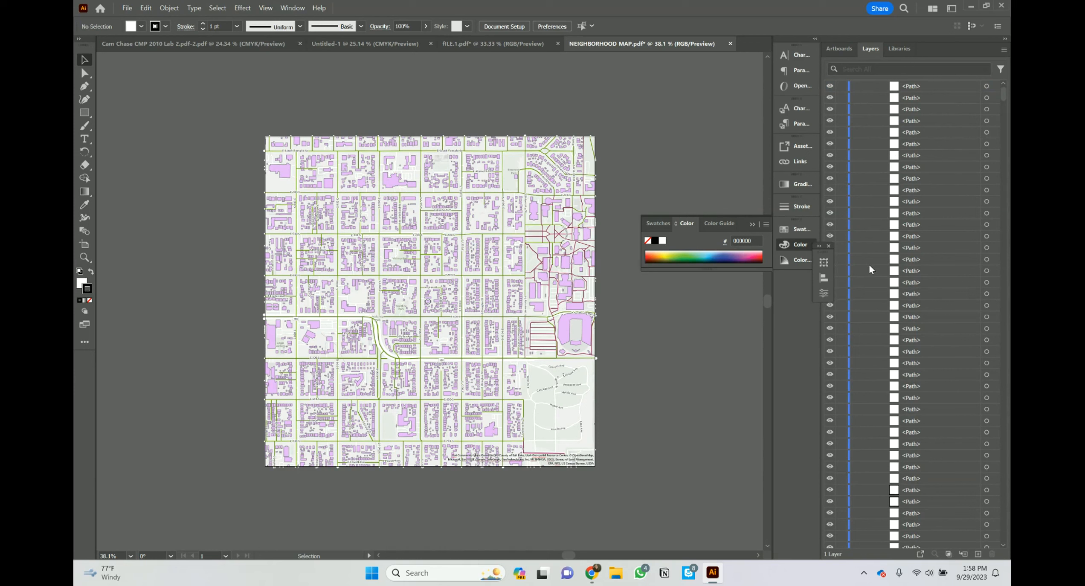
{"action": "scroll", "coordinate": [868, 263], "scroll_direction": "up", "scroll_amount": 2}
{"action": "scroll", "coordinate": [878, 290], "scroll_direction": "down", "scroll_amount": 2}
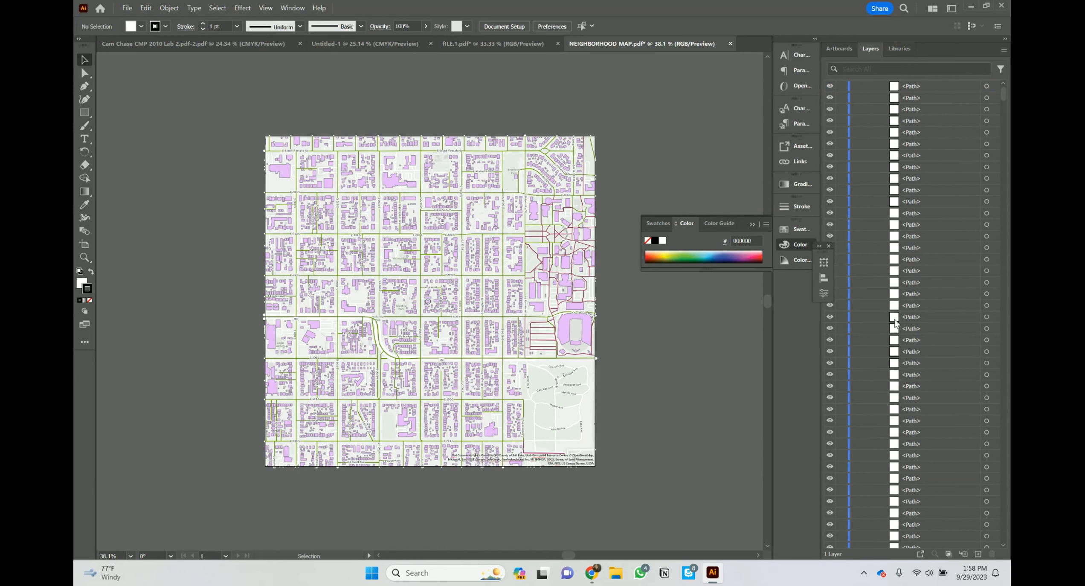
{"action": "scroll", "coordinate": [876, 200], "scroll_direction": "up", "scroll_amount": 2}
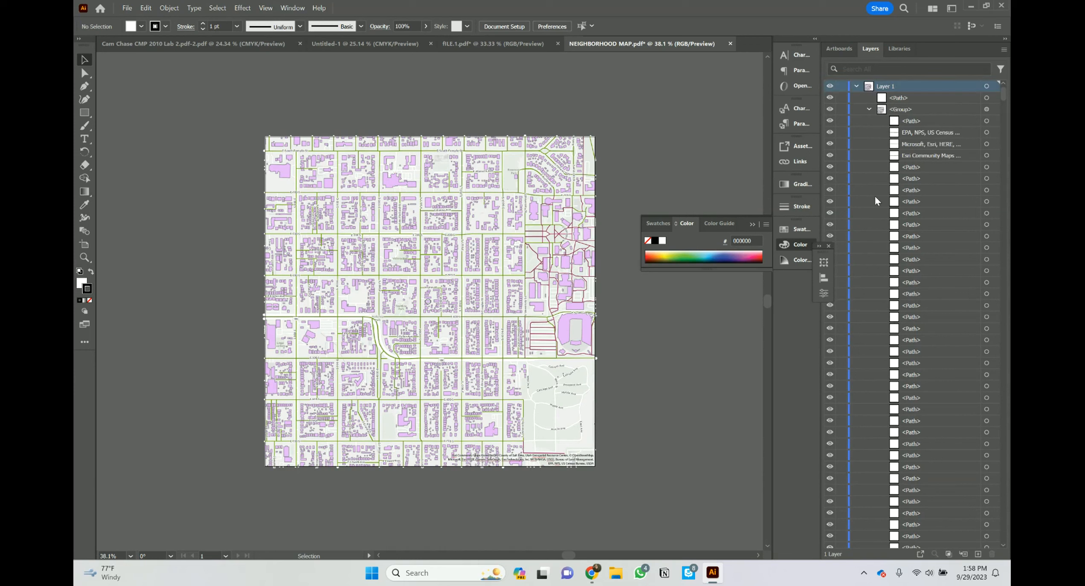
{"action": "left_click", "coordinate": [869, 109]}
{"action": "left_click", "coordinate": [856, 86]}
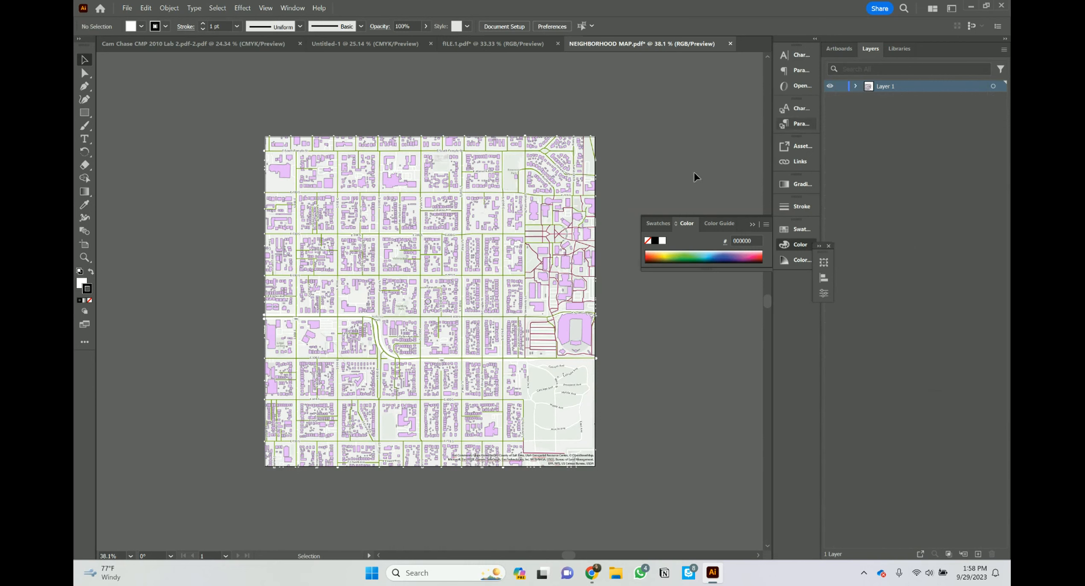
Step: Add a new layer named COOKIE CUTTER LAYER and switch to the fILE.1.pdf document
{"action": "left_click", "coordinate": [979, 554]}
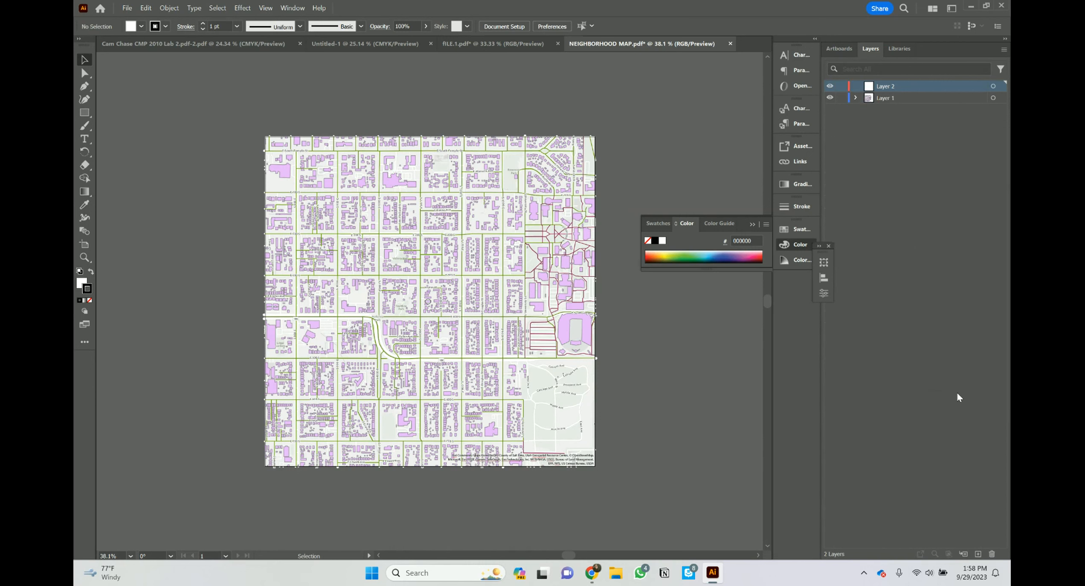
{"action": "double_click", "coordinate": [886, 86]}
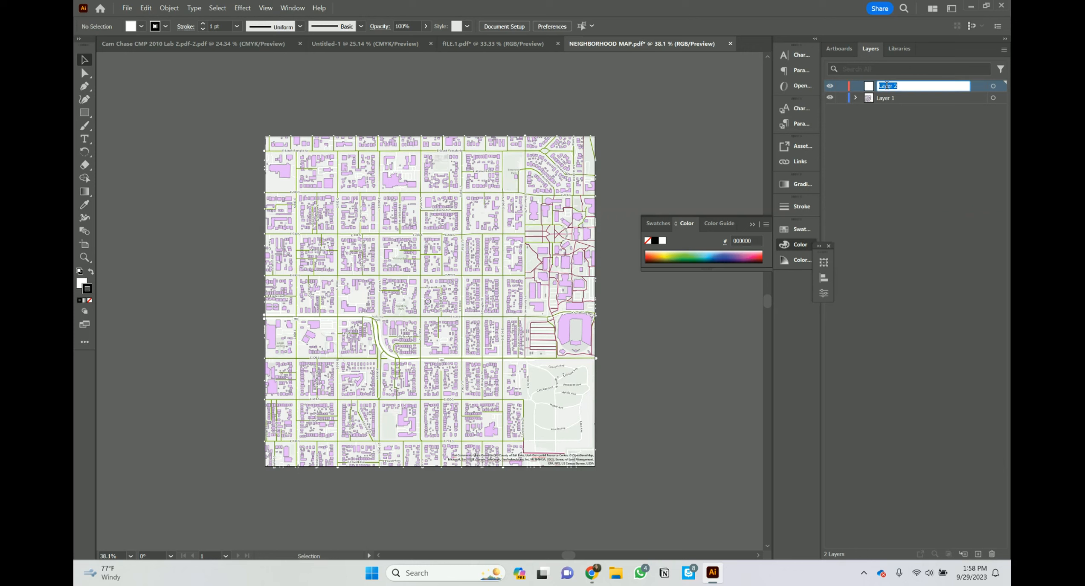
{"action": "type", "text": "COOKIE CUTTER LAYER"}
{"action": "left_click", "coordinate": [902, 152]}
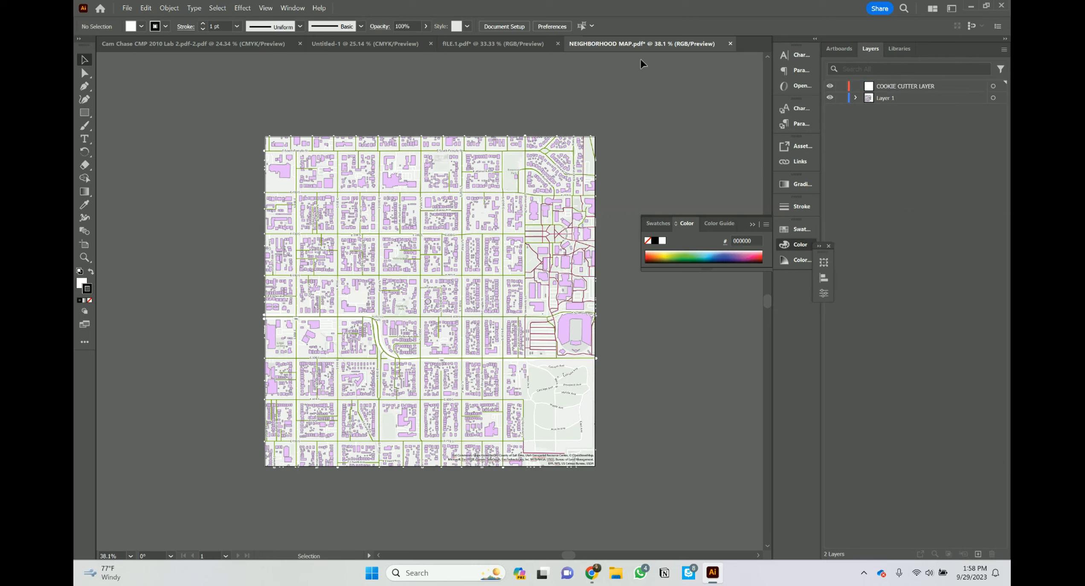
{"action": "left_click", "coordinate": [502, 47]}
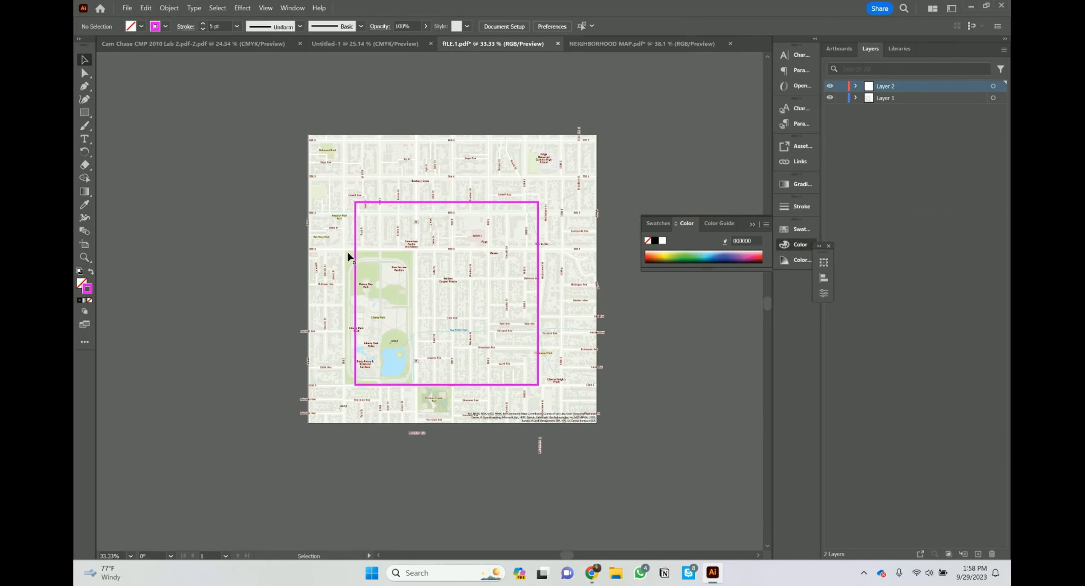
Step: Copy the magenta rectangle from fILE.1.pdf and paste it into the NEIGHBORHOOD MAP document
{"action": "left_click", "coordinate": [383, 206]}
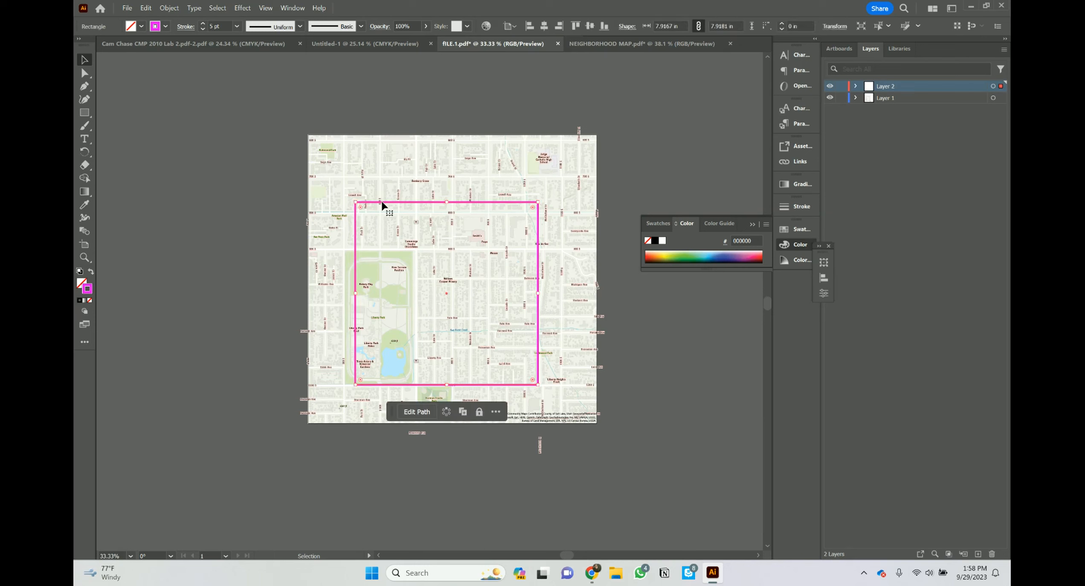
{"action": "left_click", "coordinate": [652, 43]}
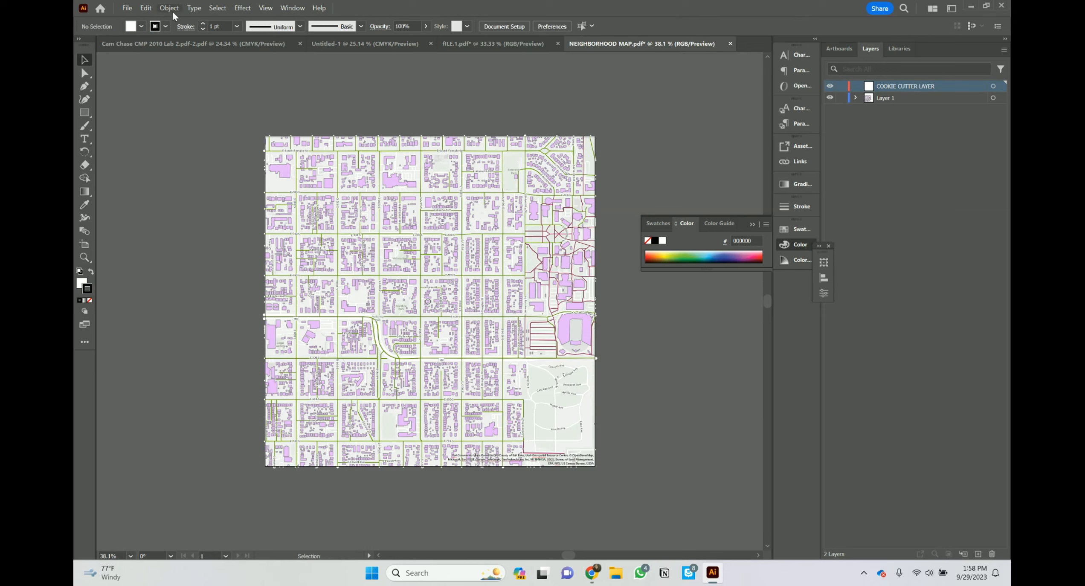
{"action": "left_click", "coordinate": [216, 8]}
{"action": "left_click", "coordinate": [215, 9]}
{"action": "left_click", "coordinate": [171, 8]}
{"action": "left_click", "coordinate": [169, 10]}
{"action": "key", "text": "ctrl+v"}
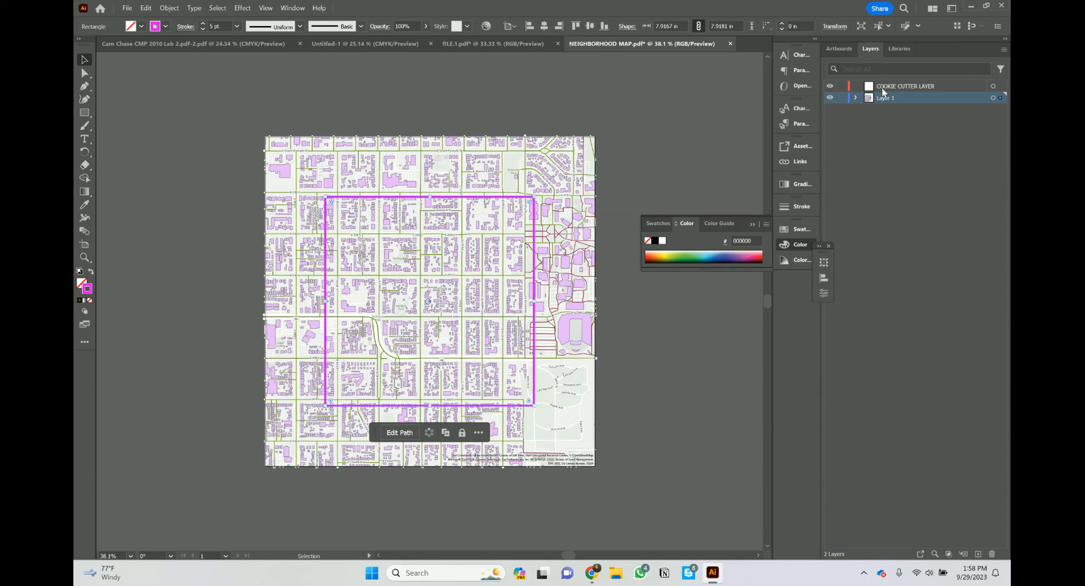
Step: Delete the paste from Layer 1 and paste the rectangle in place on COOKIE CUTTER LAYER
{"action": "key", "text": "Delete"}
{"action": "left_click", "coordinate": [905, 86]}
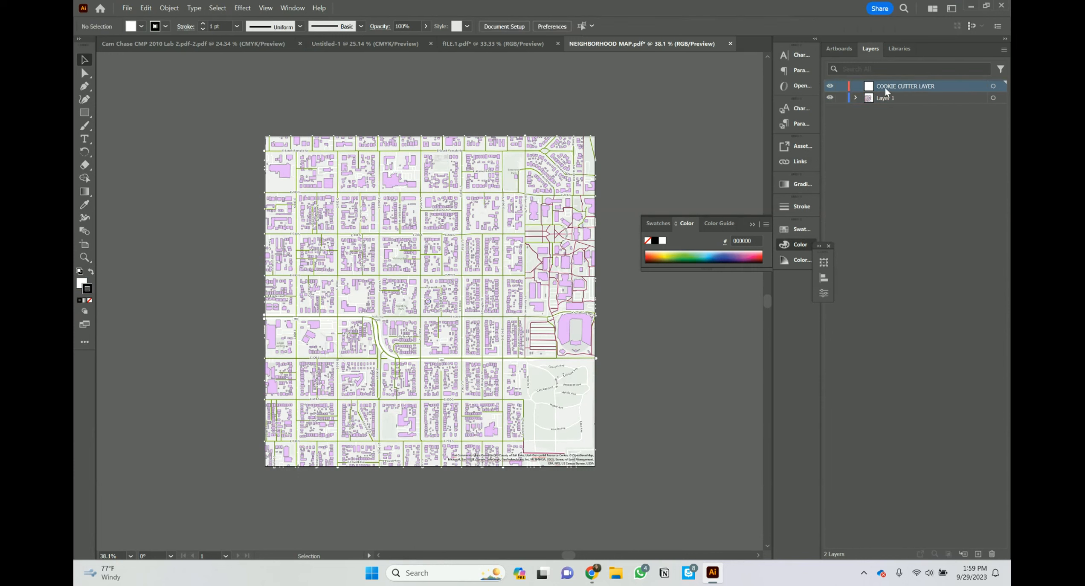
{"action": "key", "text": "ctrl+f"}
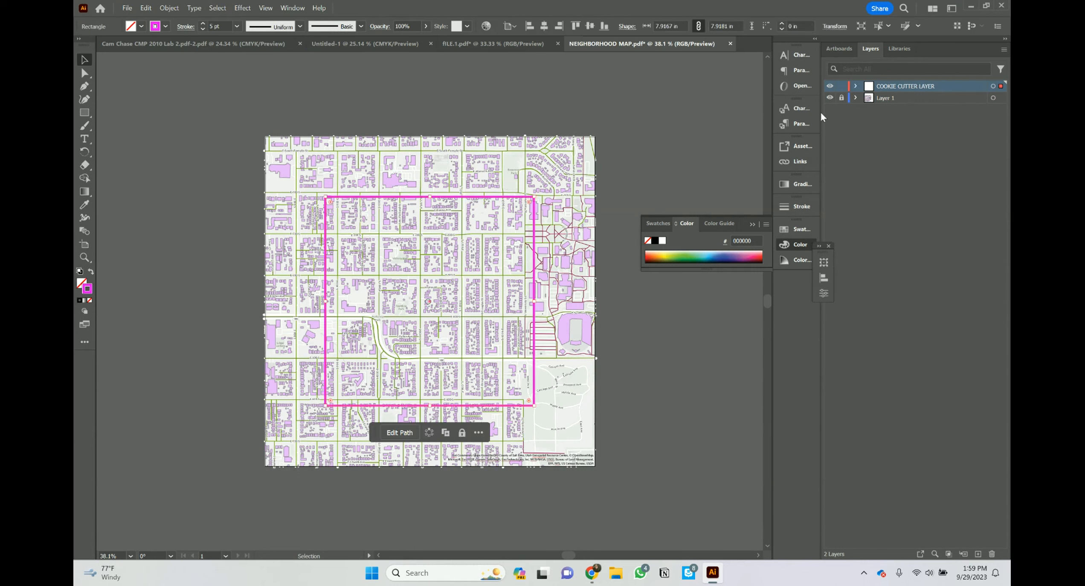
{"action": "left_click", "coordinate": [828, 86]}
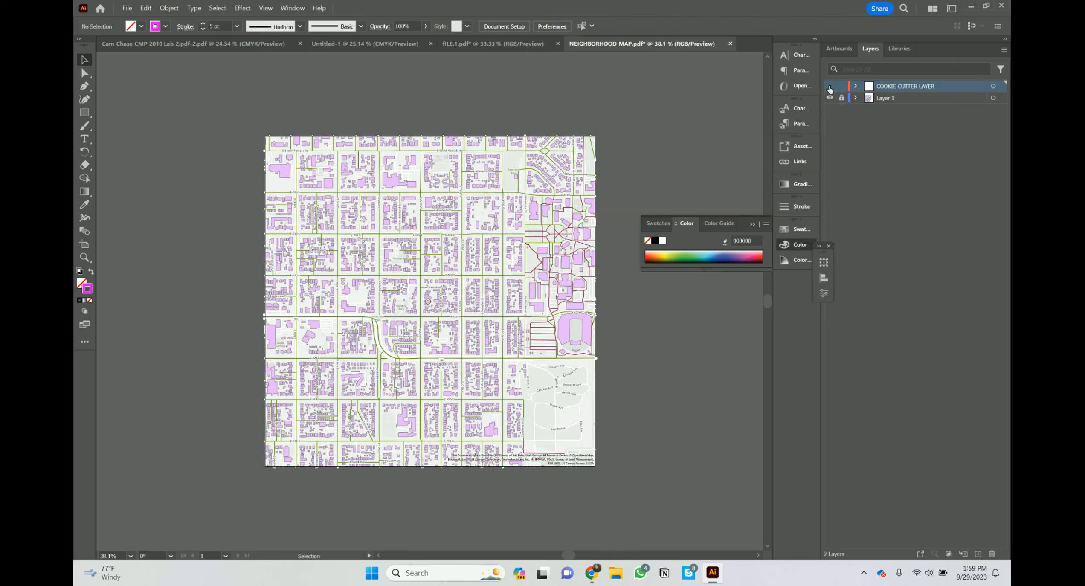
{"action": "left_click", "coordinate": [828, 87]}
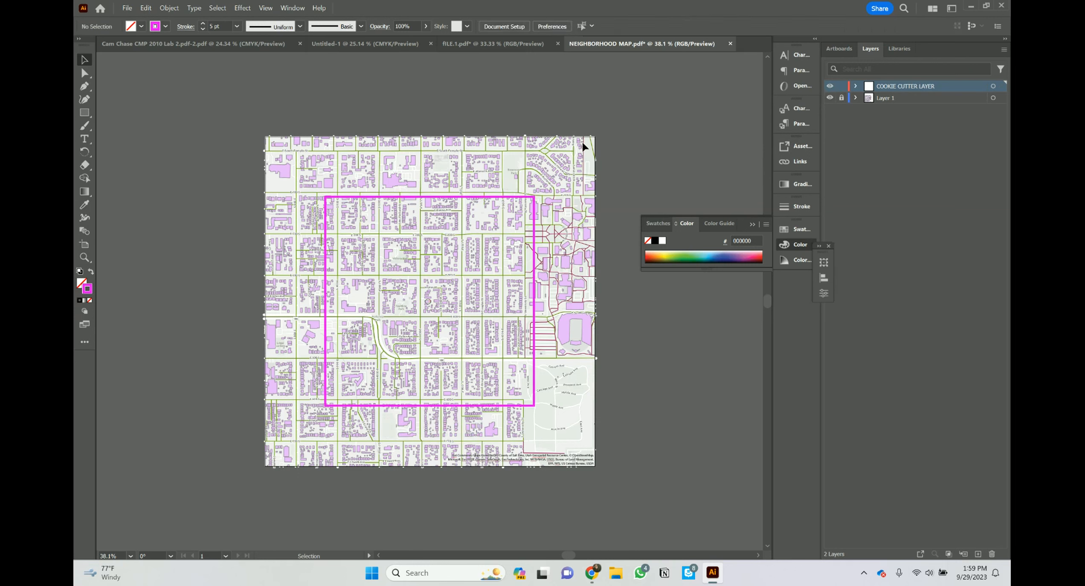
{"action": "left_click", "coordinate": [935, 156]}
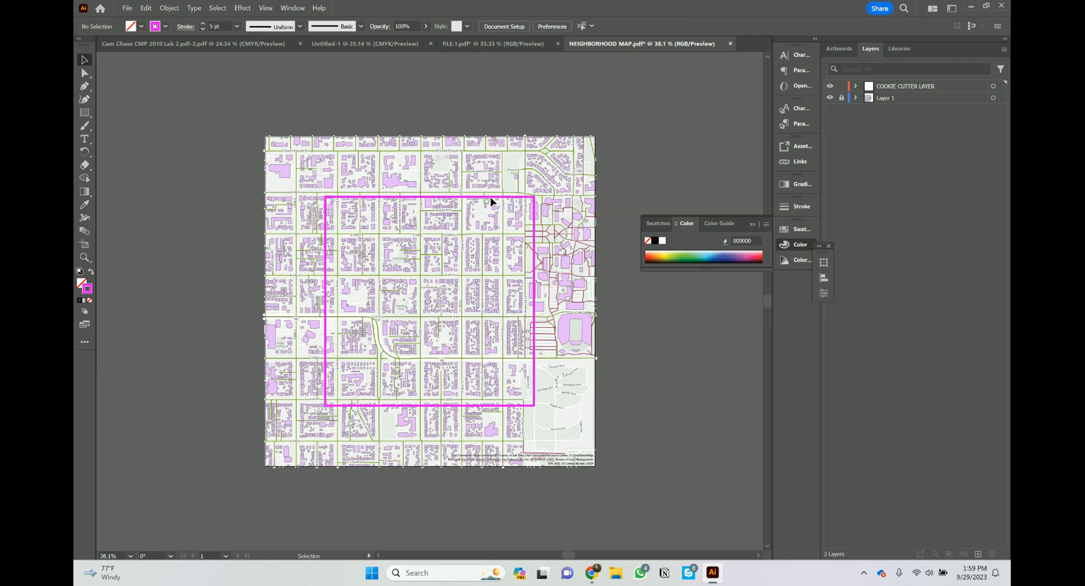
{"action": "left_click", "coordinate": [523, 197]}
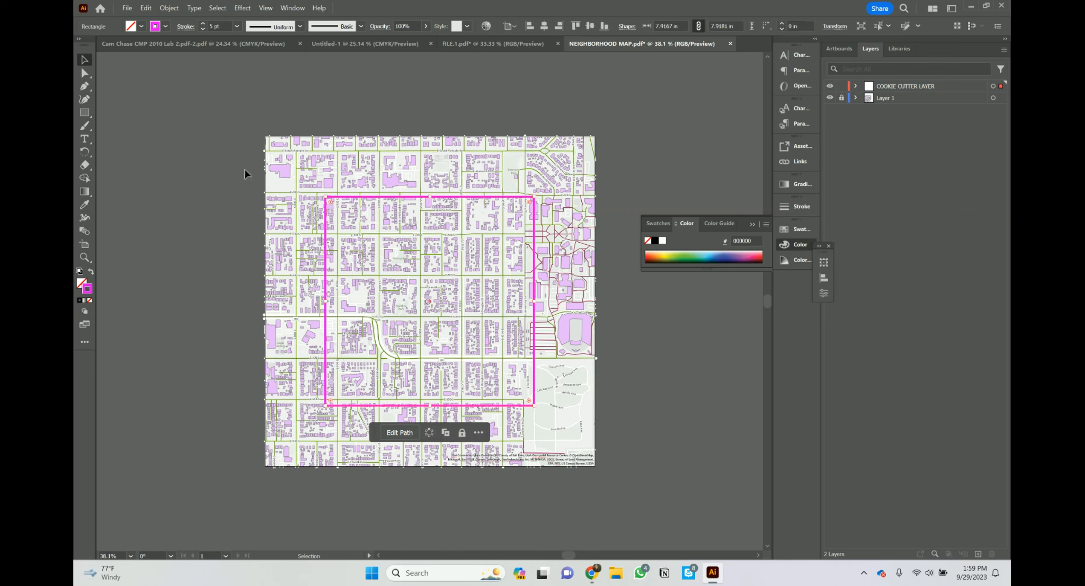
Step: Give the magenta rectangle a 10 pt stroke and move it down and left over the map
{"action": "left_click", "coordinate": [203, 23]}
{"action": "left_click", "coordinate": [204, 24]}
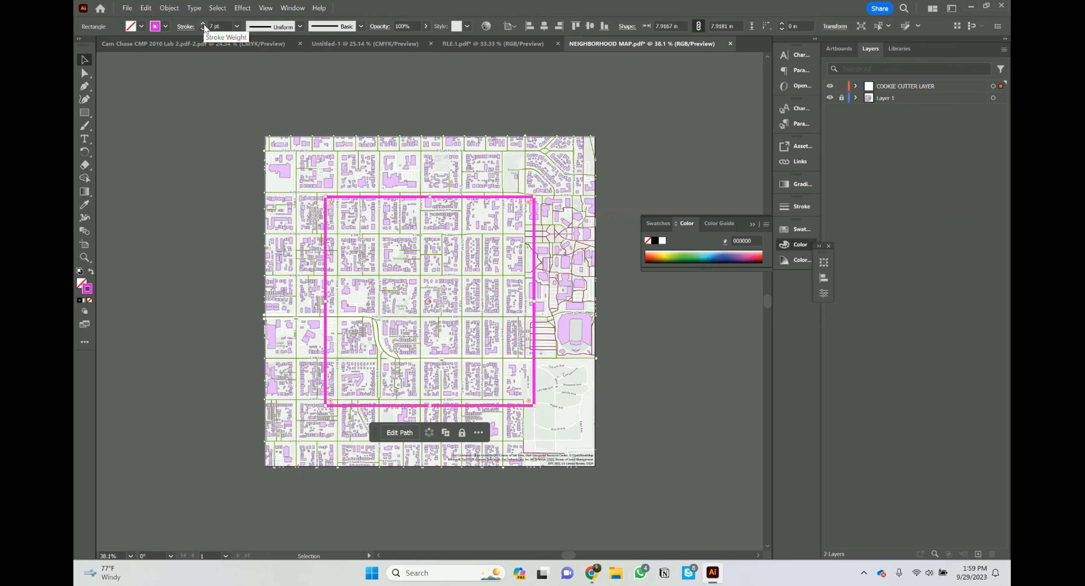
{"action": "left_click", "coordinate": [204, 24]}
{"action": "left_click", "coordinate": [204, 24]}
{"action": "left_click", "coordinate": [203, 24]}
{"action": "left_click_drag", "start_coordinate": [437, 269], "coordinate": [419, 284]}
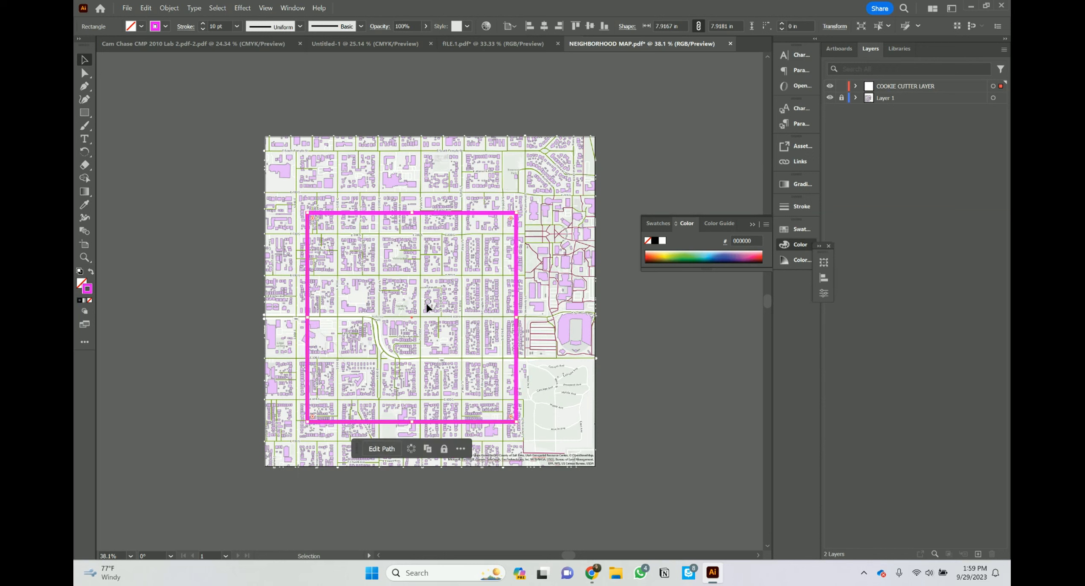
{"action": "left_click_drag", "start_coordinate": [429, 218], "coordinate": [425, 223]}
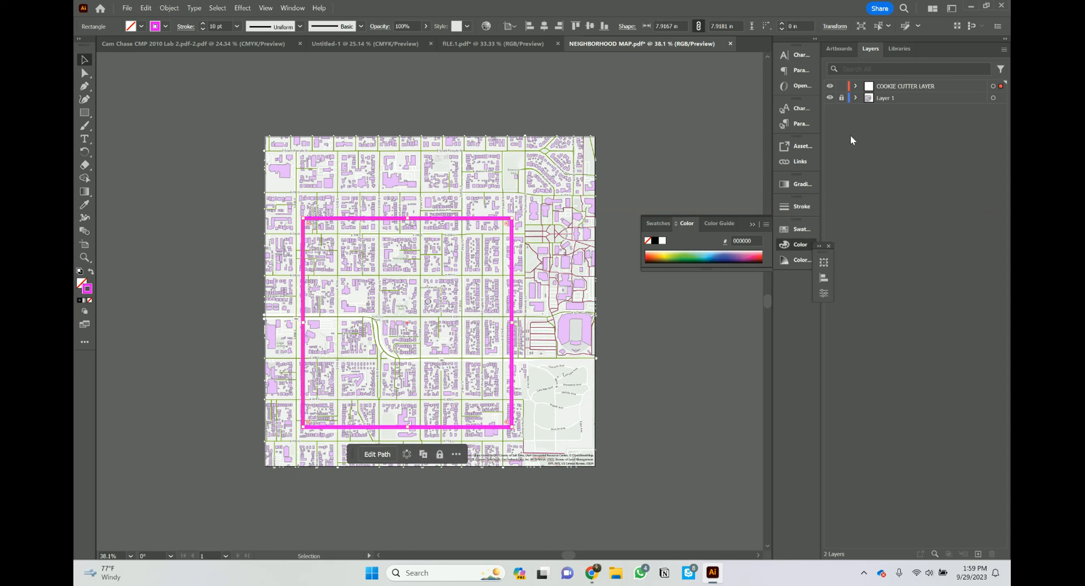
Step: Unlock Layer 1 and select both COOKIE CUTTER LAYER and Layer 1
{"action": "left_click", "coordinate": [843, 98]}
{"action": "left_click", "coordinate": [706, 164]}
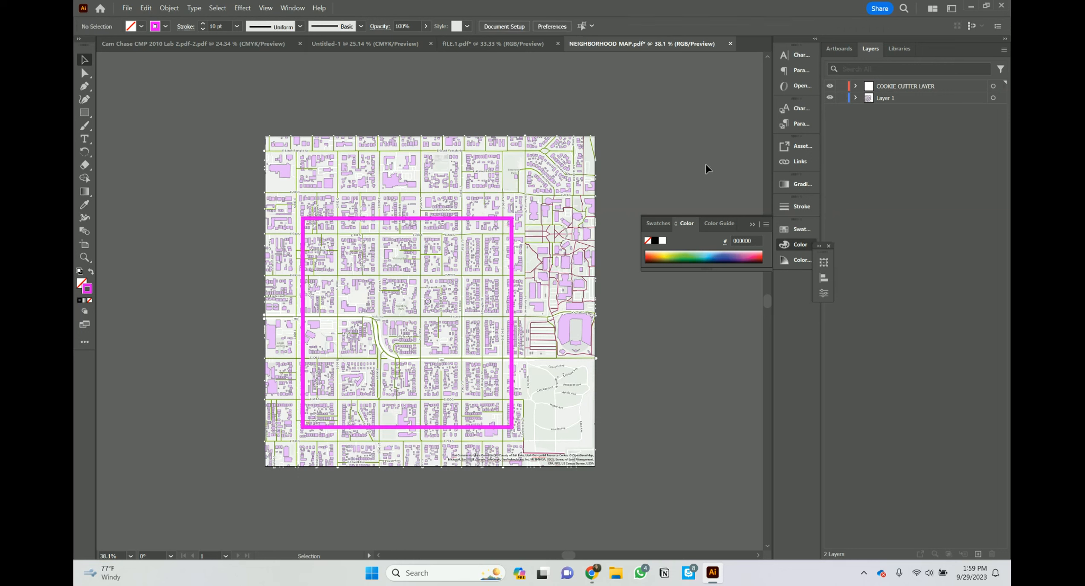
{"action": "left_click", "coordinate": [911, 90]}
{"action": "left_click", "coordinate": [913, 100], "text": "shift"}
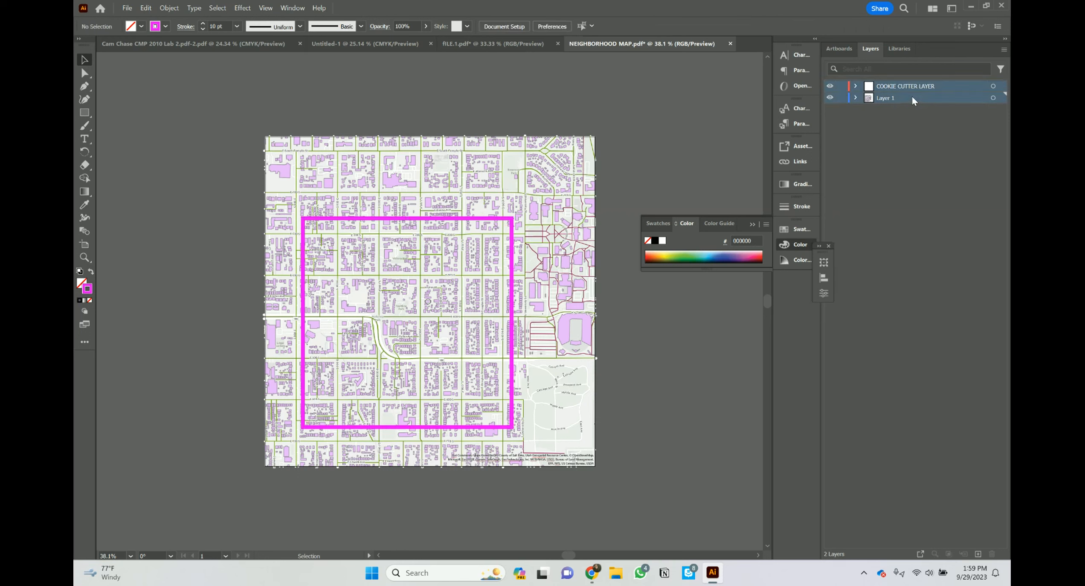
{"action": "left_click", "coordinate": [219, 9]}
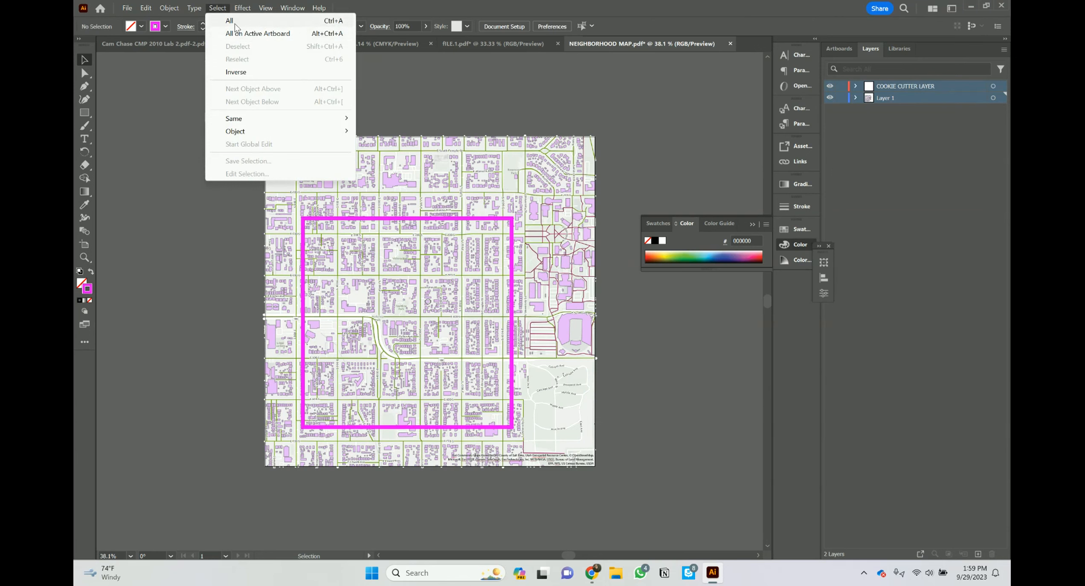
Step: Select all artwork and make a clipping mask so the map is cropped to the pink square
{"action": "left_click", "coordinate": [234, 24]}
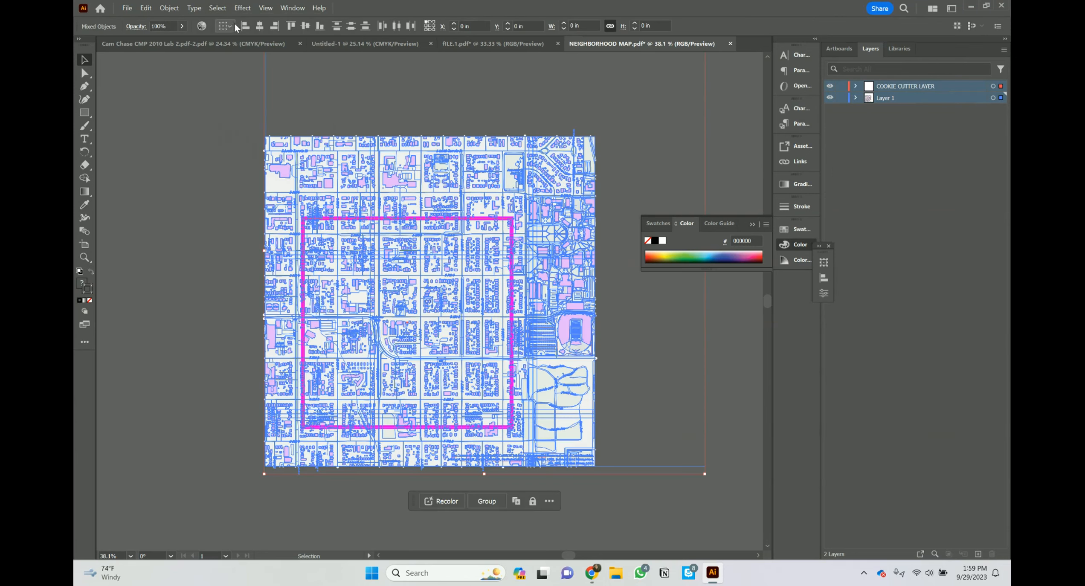
{"action": "right_click", "coordinate": [454, 303]}
{"action": "left_click", "coordinate": [499, 456]}
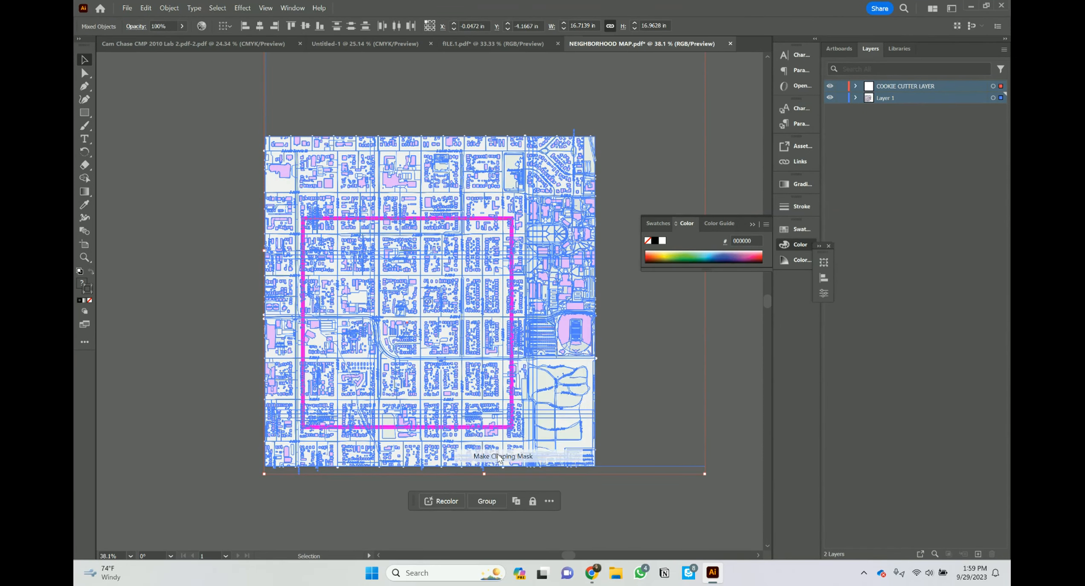
{"action": "left_click", "coordinate": [537, 423]}
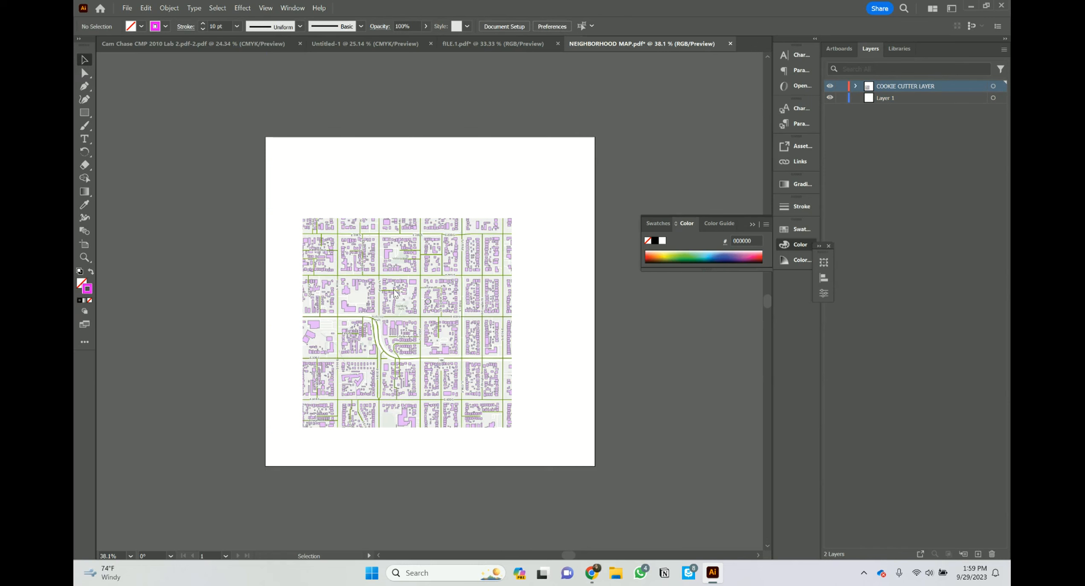
Step: Shift the clipped map up and left and check an anchor point on the curved road
{"action": "left_click_drag", "start_coordinate": [354, 425], "coordinate": [335, 409]}
{"action": "key", "text": "a"}
{"action": "left_click", "coordinate": [378, 344]}
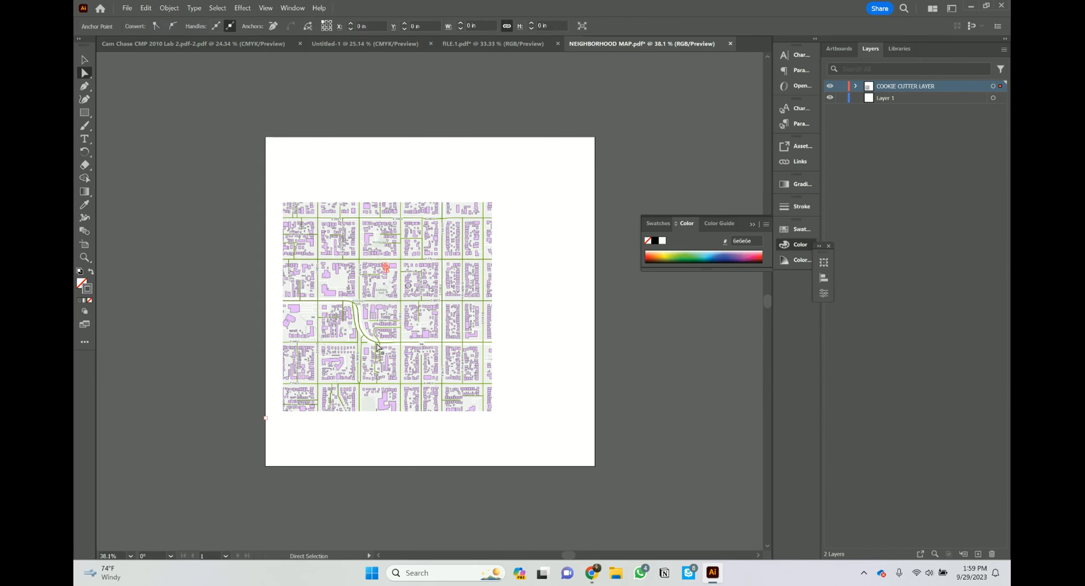
{"action": "left_click", "coordinate": [229, 362]}
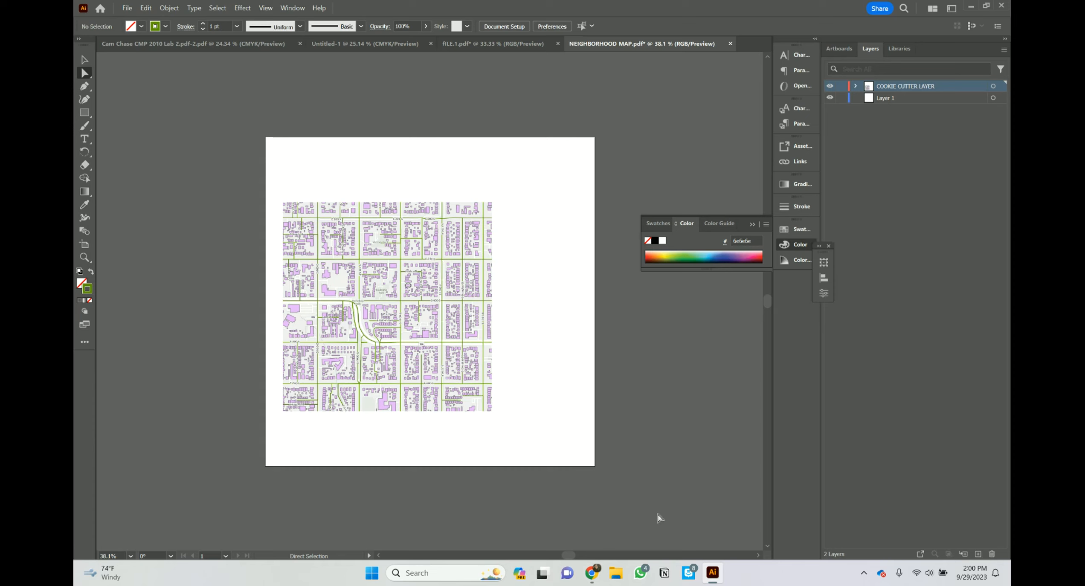
Step: Return to the Untitled map, close Print, and open the Utah Buildings - Buildings style editor
{"action": "mouse_move", "coordinate": [591, 572]}
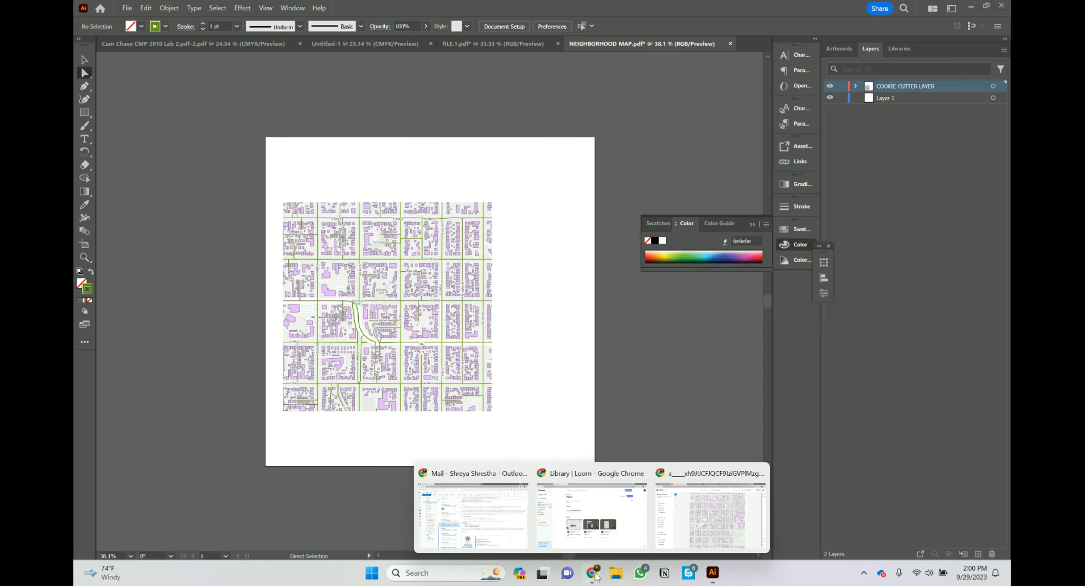
{"action": "left_click", "coordinate": [710, 514]}
{"action": "left_click", "coordinate": [132, 13]}
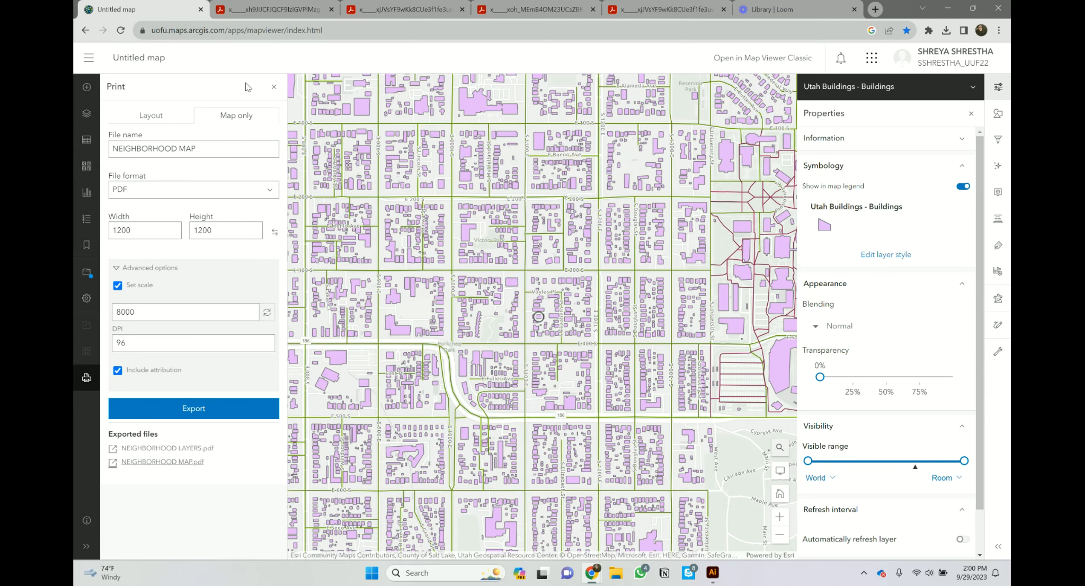
{"action": "left_click", "coordinate": [274, 87]}
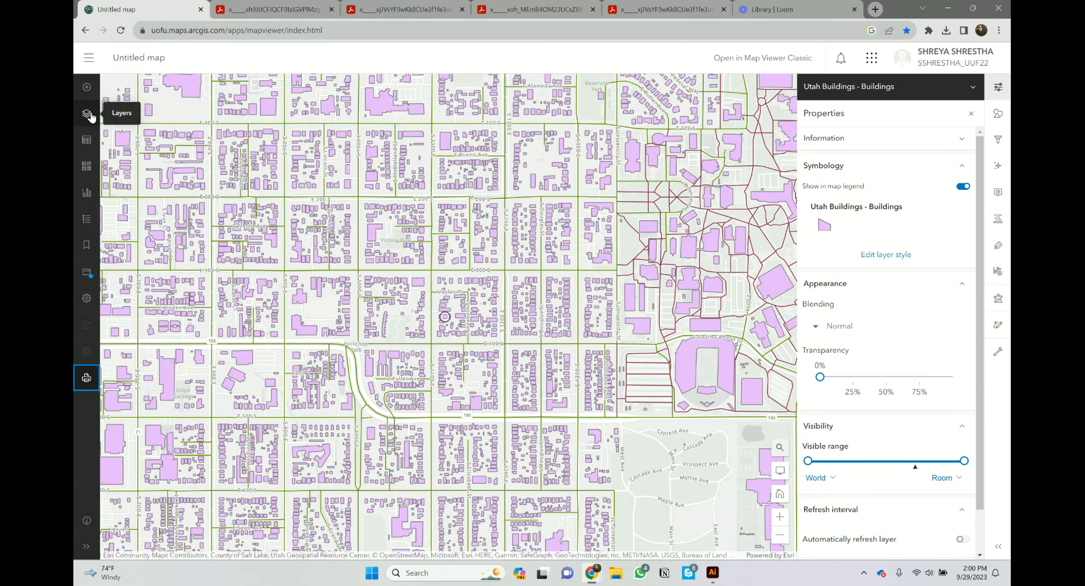
{"action": "left_click", "coordinate": [87, 113]}
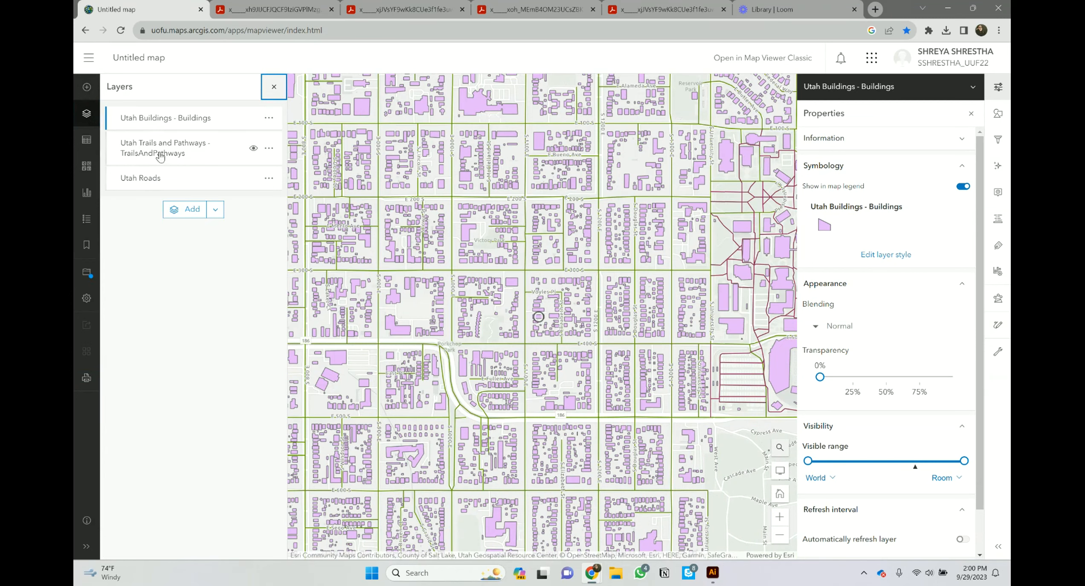
{"action": "left_click", "coordinate": [167, 126]}
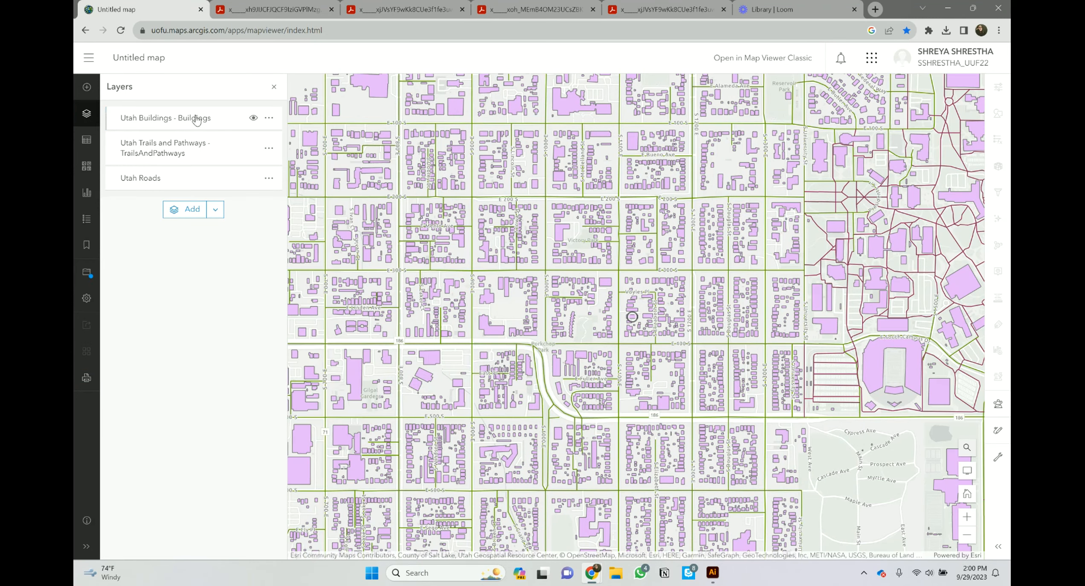
{"action": "left_click", "coordinate": [168, 125]}
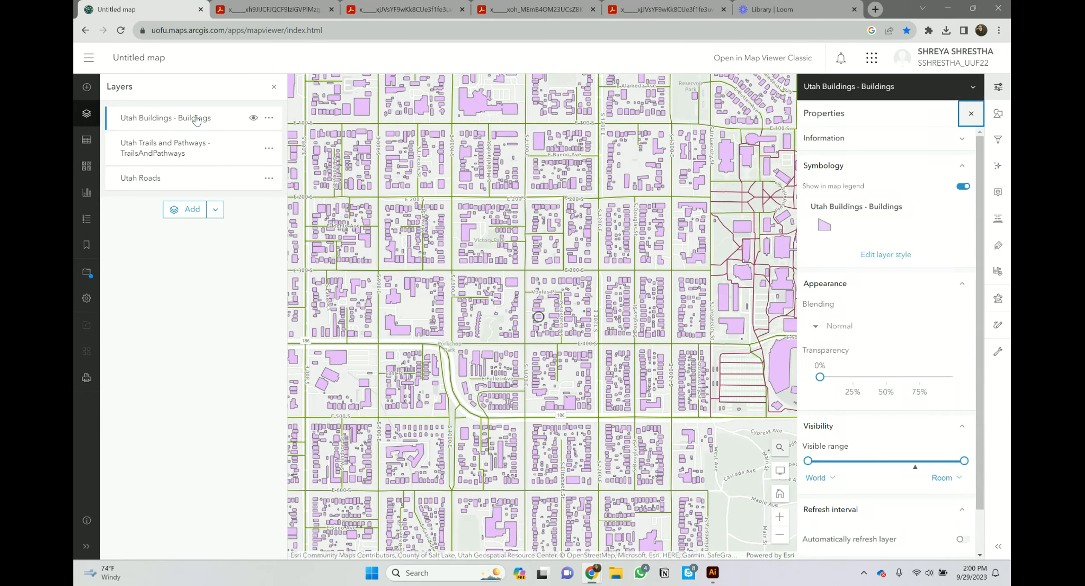
{"action": "left_click", "coordinate": [880, 256]}
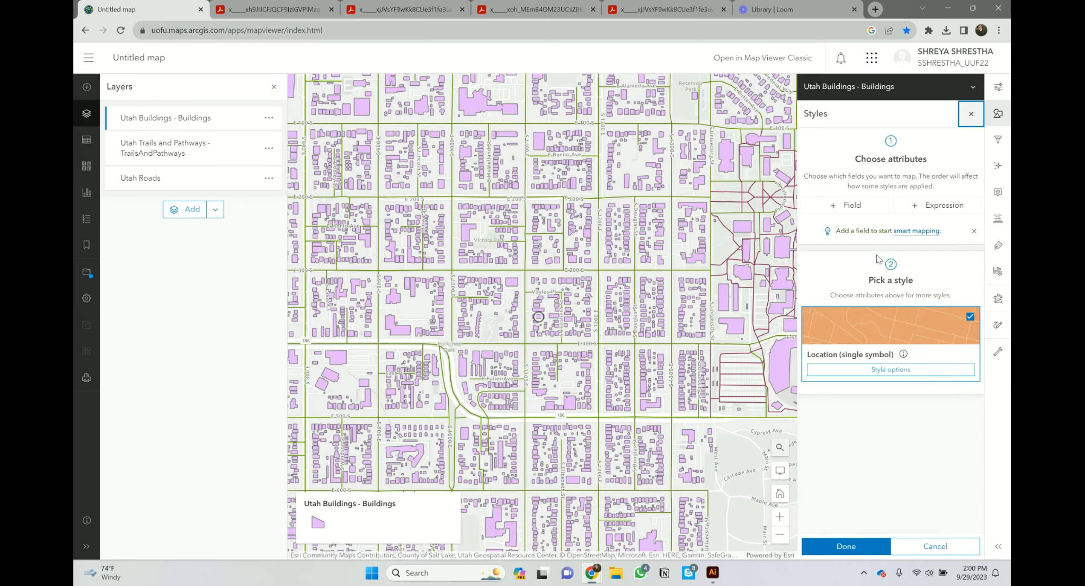
Step: Change the Utah Buildings single-symbol fill colour to tan e0be87 and apply the style
{"action": "left_click", "coordinate": [881, 370]}
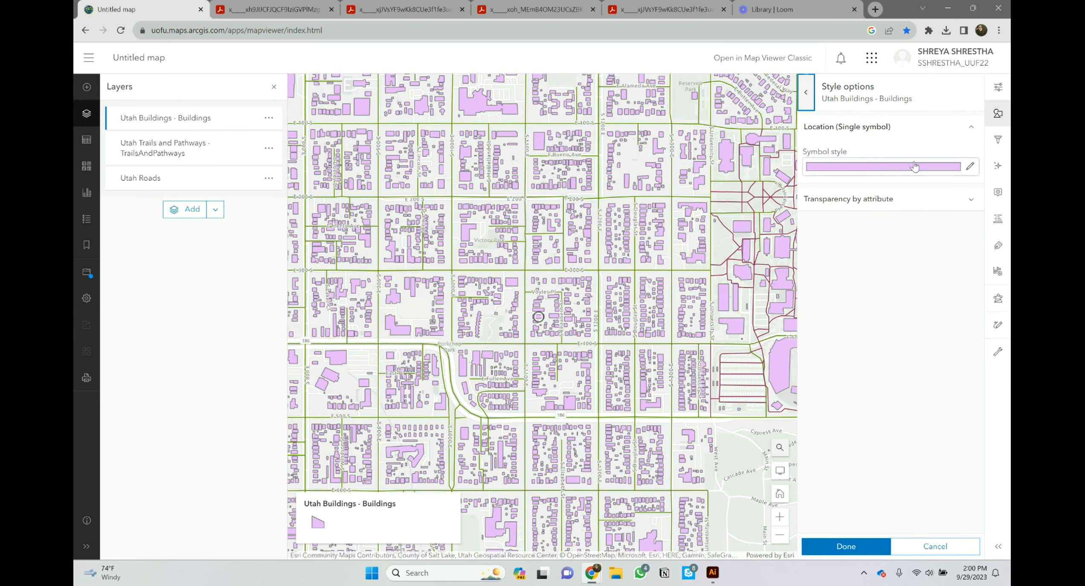
{"action": "left_click", "coordinate": [971, 166]}
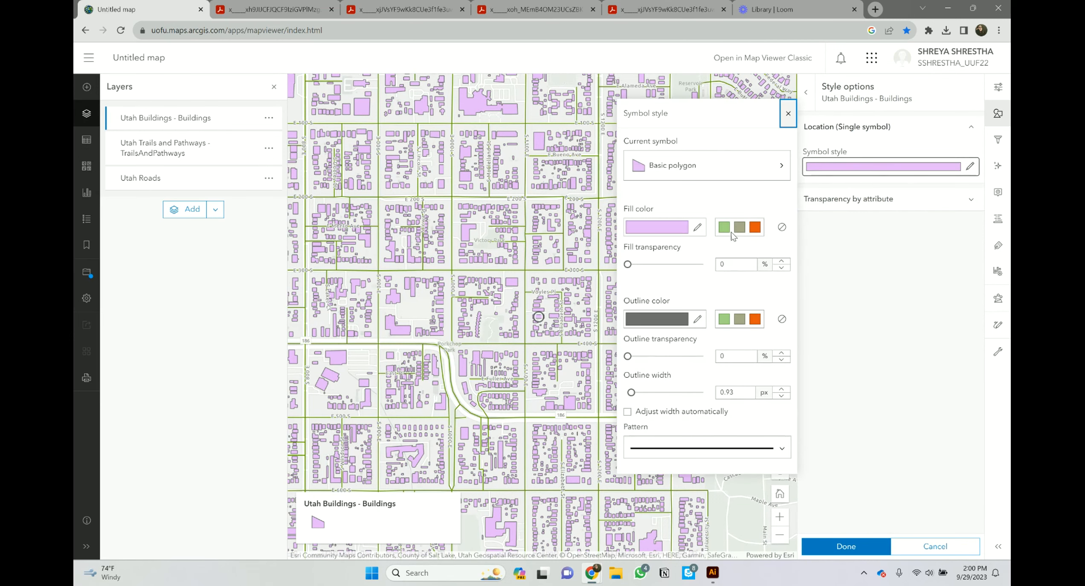
{"action": "left_click", "coordinate": [754, 227]}
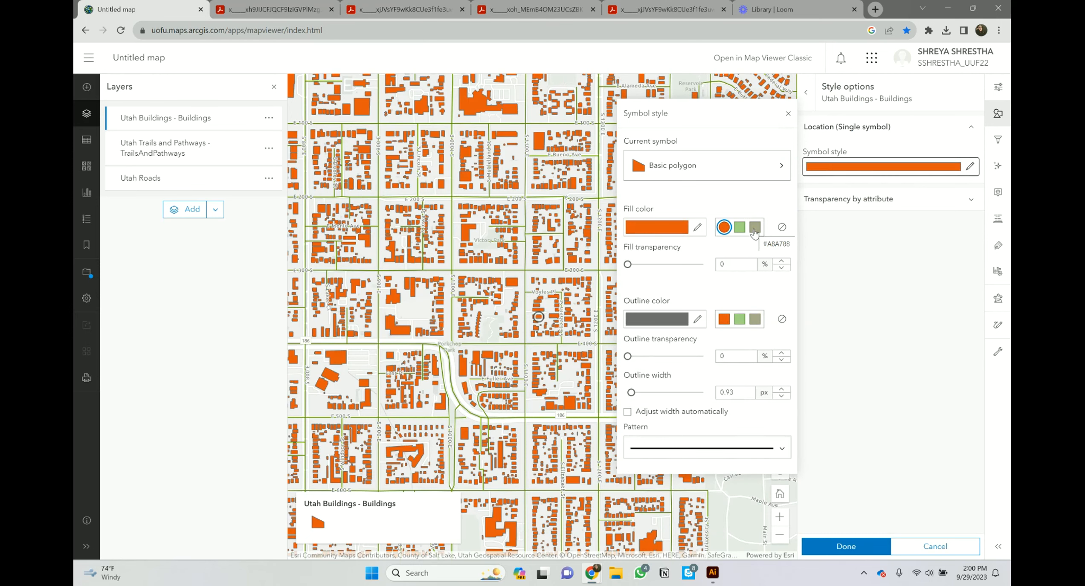
{"action": "left_click", "coordinate": [697, 227]}
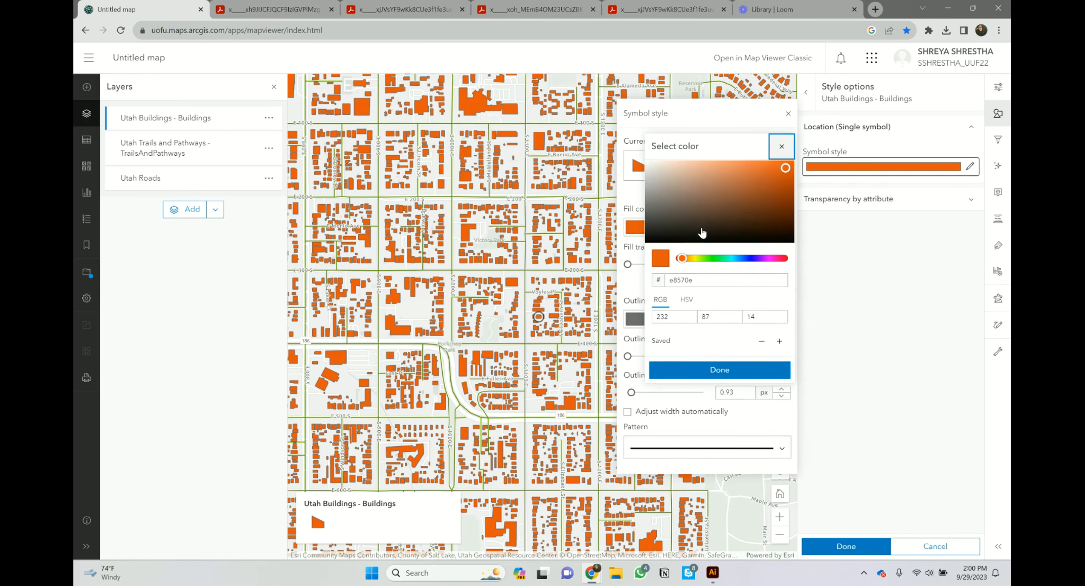
{"action": "left_click", "coordinate": [695, 259]}
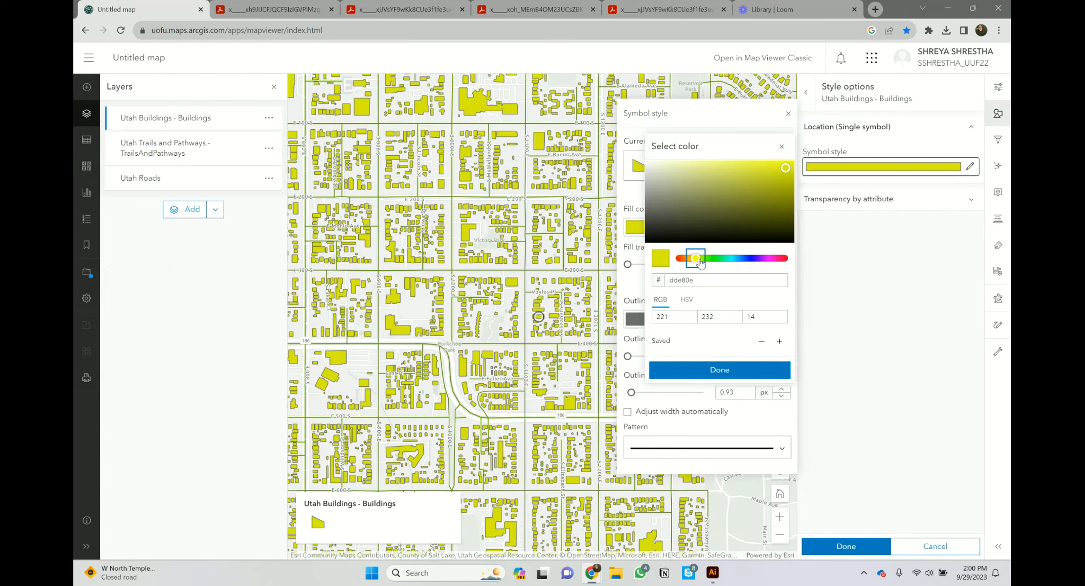
{"action": "left_click", "coordinate": [695, 261]}
{"action": "left_click", "coordinate": [691, 258]}
{"action": "left_click", "coordinate": [686, 258]}
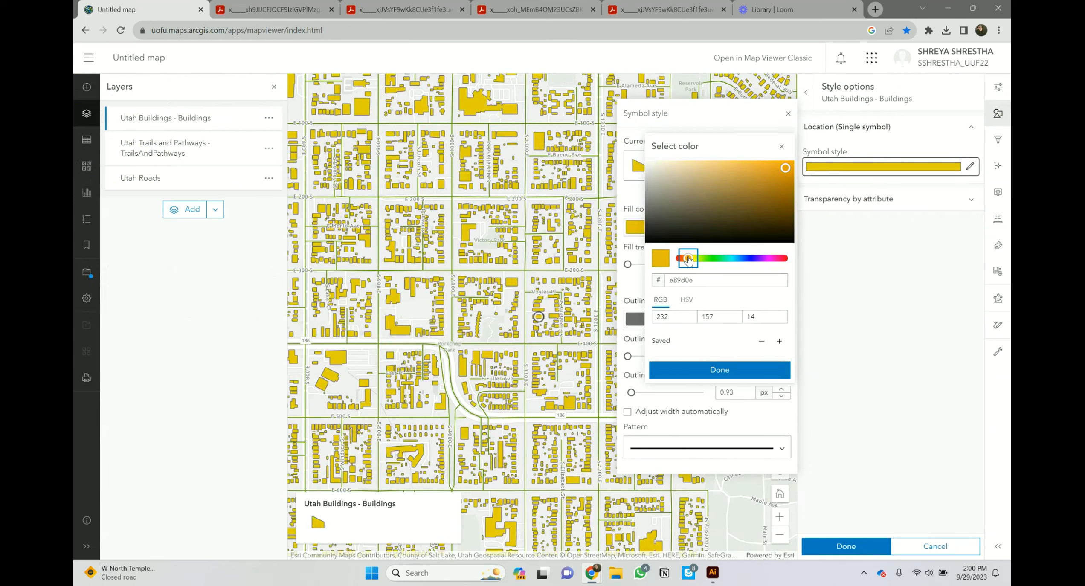
{"action": "left_click_drag", "start_coordinate": [759, 183], "coordinate": [705, 171]}
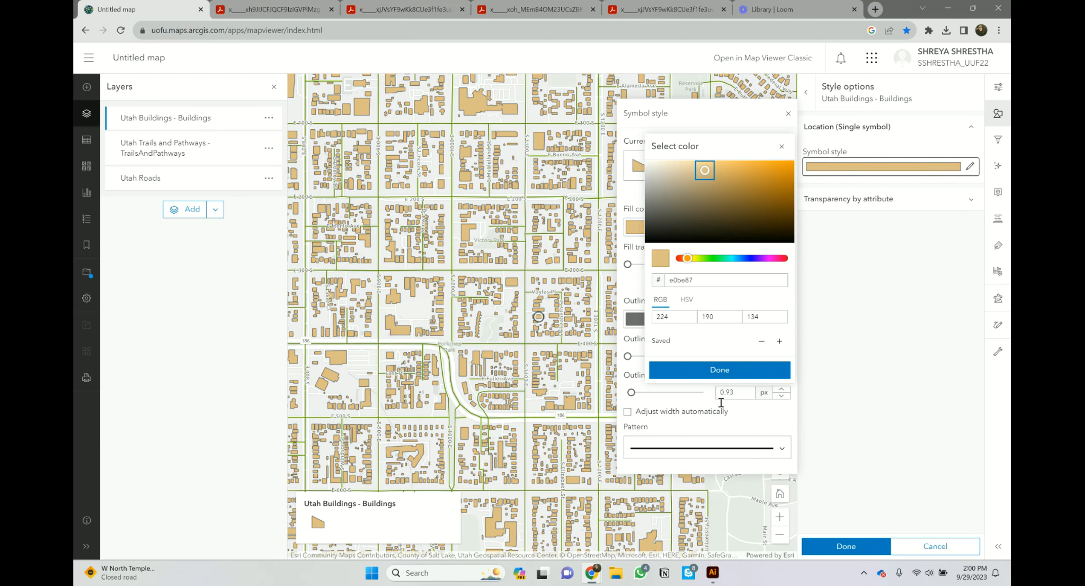
{"action": "left_click", "coordinate": [729, 377]}
{"action": "left_click", "coordinate": [844, 546]}
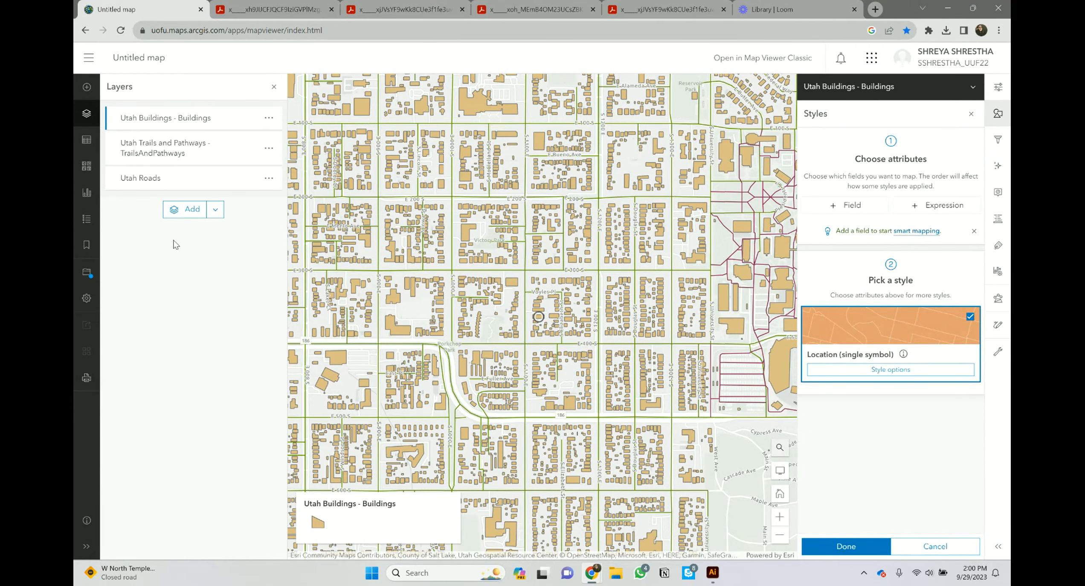
{"action": "left_click", "coordinate": [269, 148]}
Step: Switch to the Utah Roads layer and change its line colour to a muted grey
{"action": "left_click", "coordinate": [269, 148]}
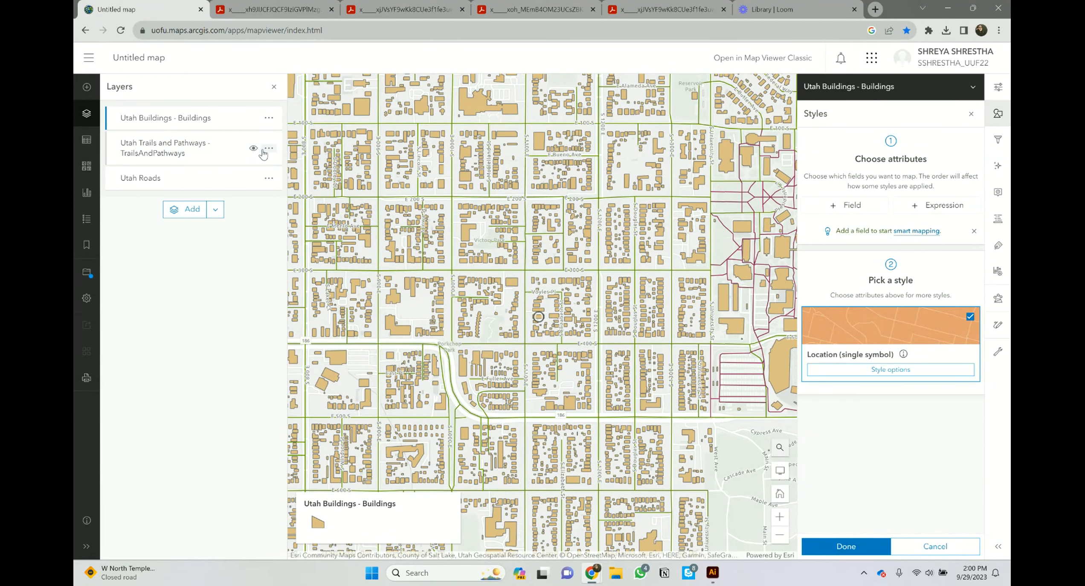
{"action": "left_click", "coordinate": [971, 113]}
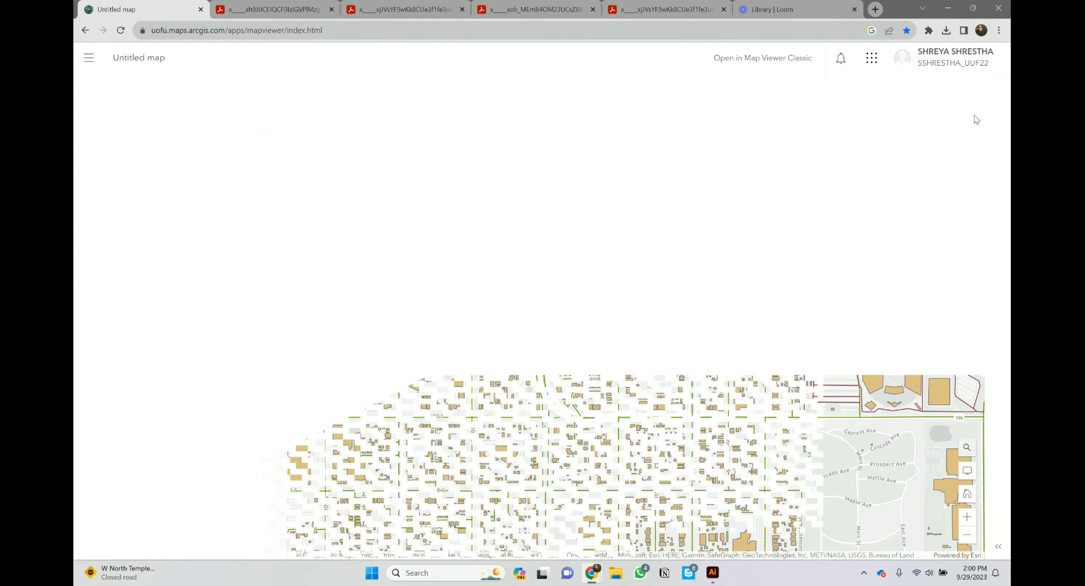
{"action": "left_click", "coordinate": [153, 156]}
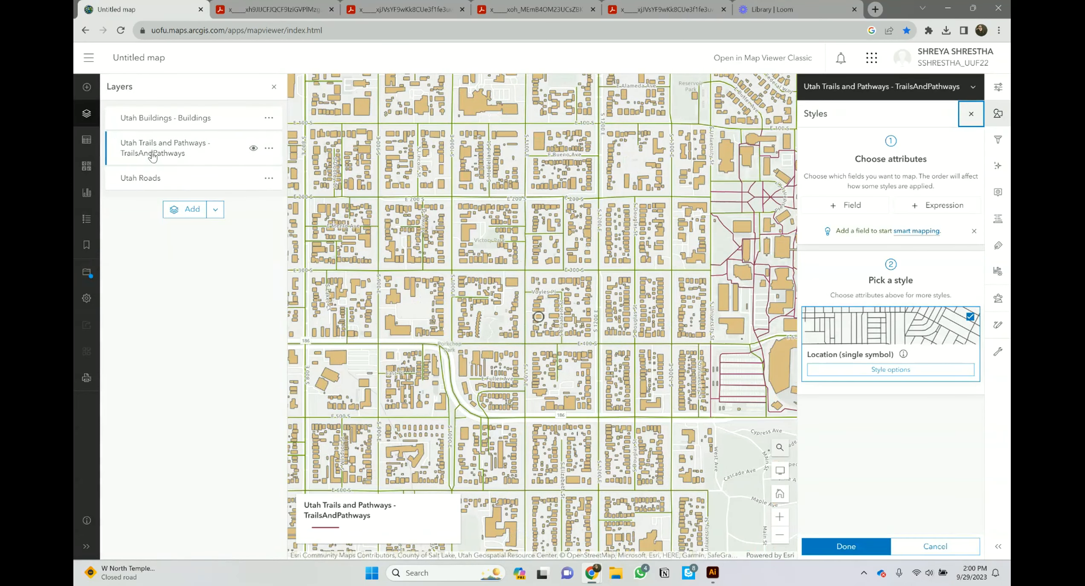
{"action": "left_click", "coordinate": [154, 182]}
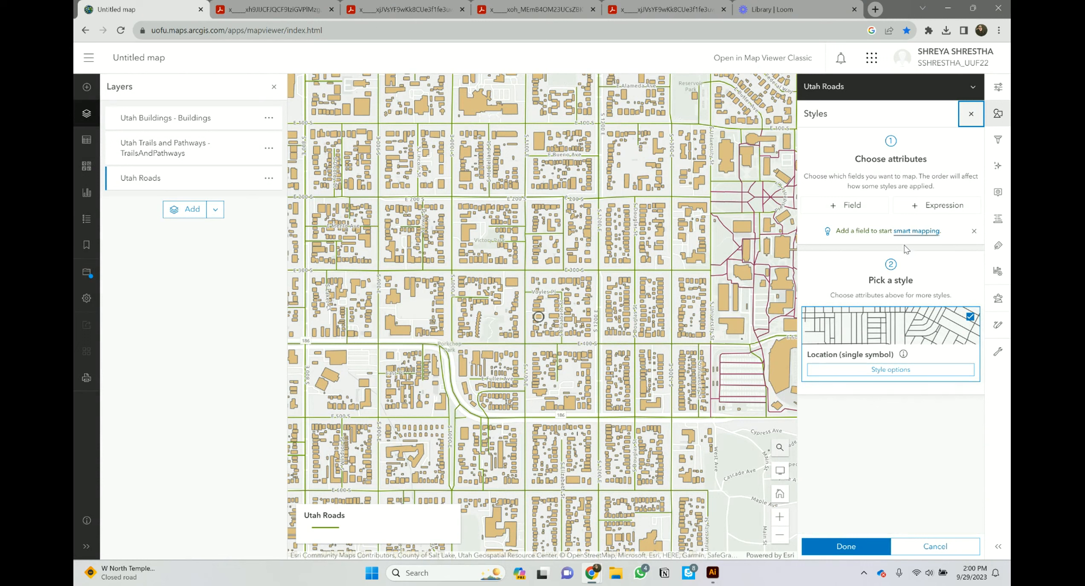
{"action": "left_click", "coordinate": [891, 369]}
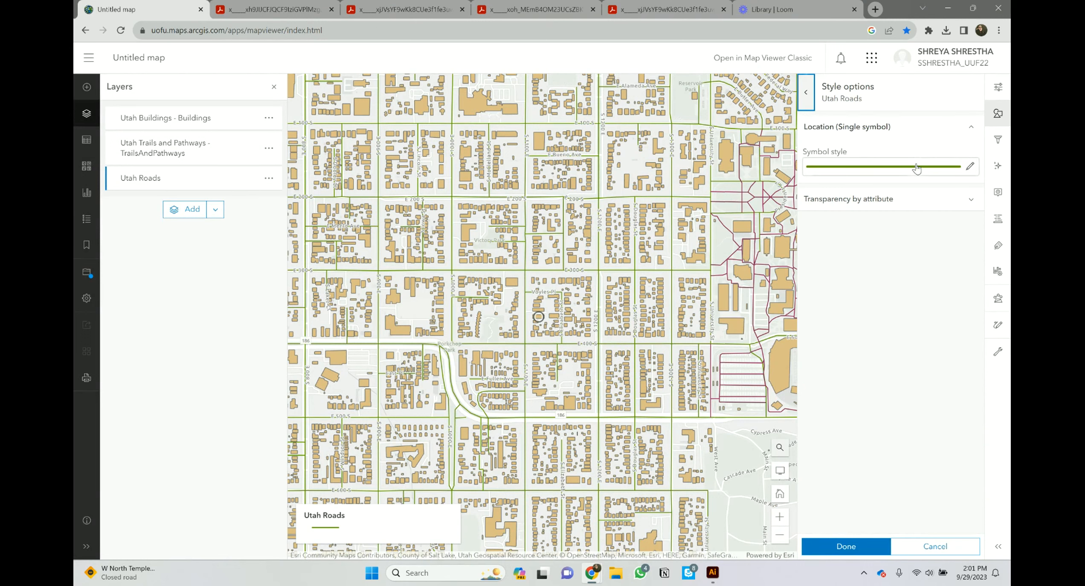
{"action": "left_click", "coordinate": [971, 170]}
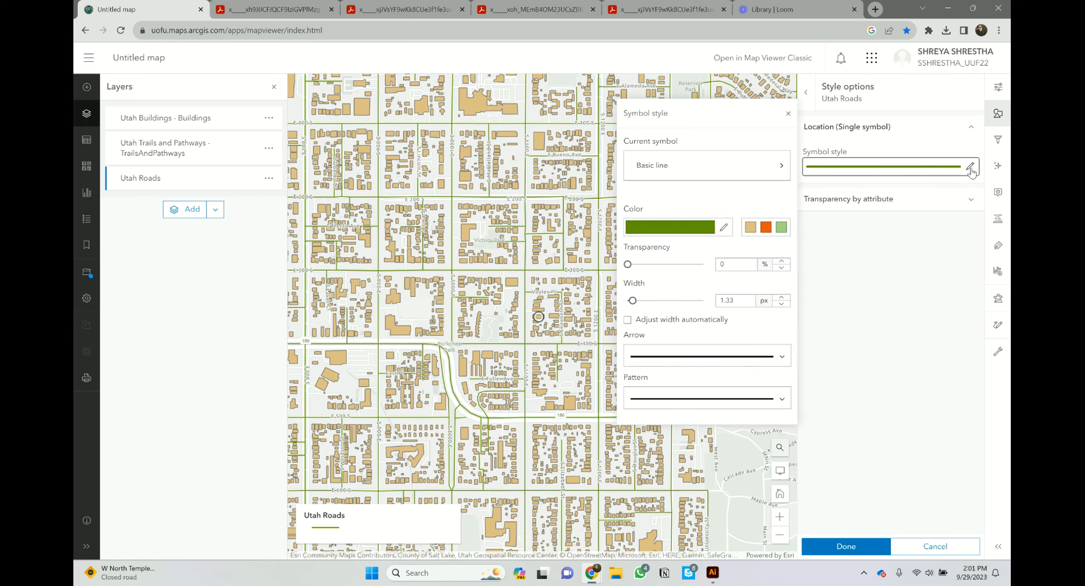
{"action": "left_click", "coordinate": [718, 233]}
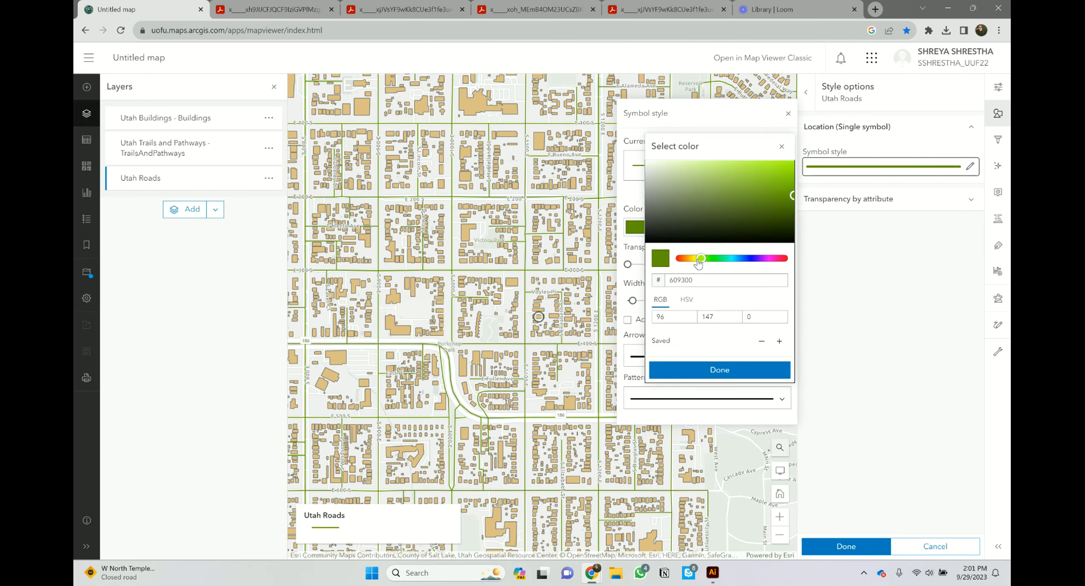
{"action": "left_click_drag", "start_coordinate": [694, 262], "coordinate": [688, 260]}
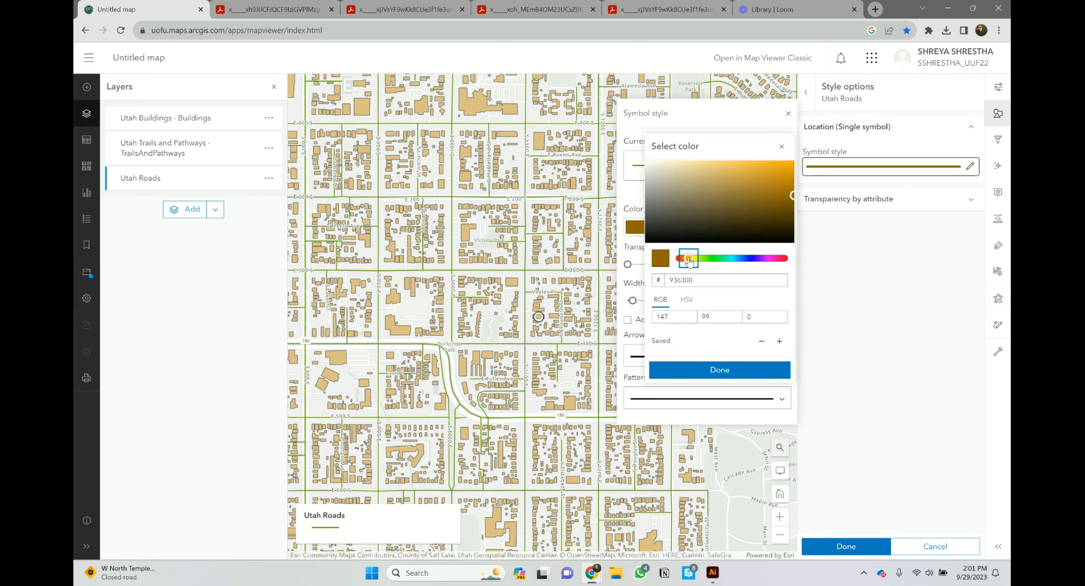
{"action": "mouse_move", "coordinate": [660, 187]}
{"action": "left_mouse_down"}
{"action": "mouse_move", "coordinate": [660, 177]}
{"action": "mouse_move", "coordinate": [659, 194]}
{"action": "left_mouse_up"}
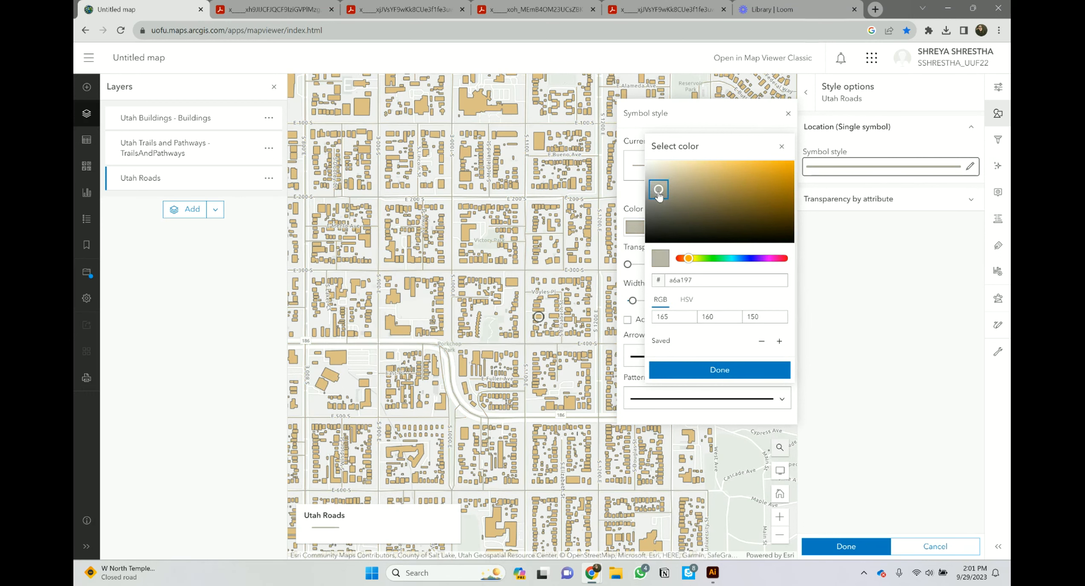
{"action": "left_click", "coordinate": [705, 376]}
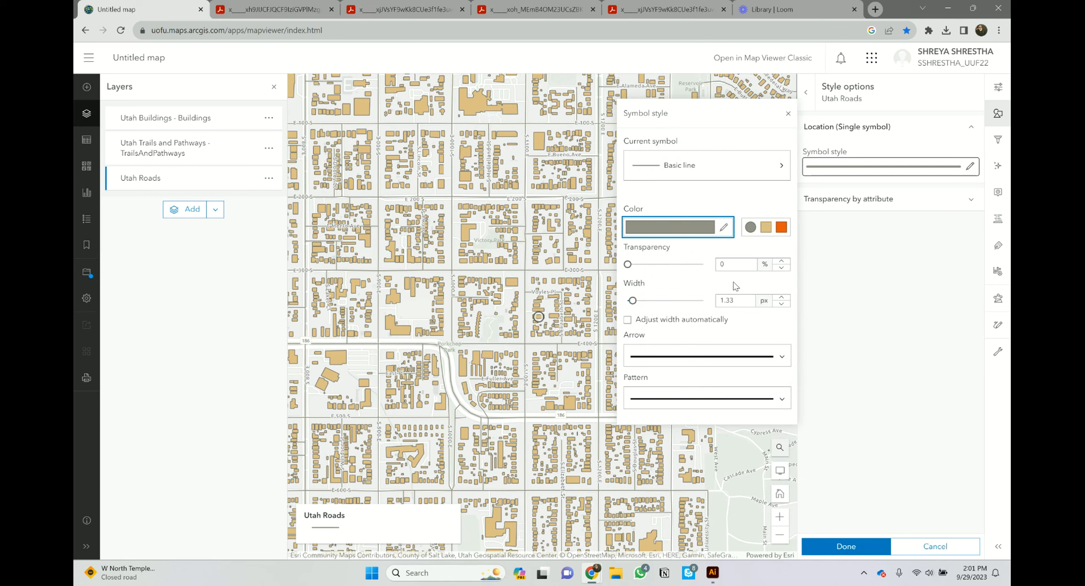
Step: Widen the road lines to 4.33 px and close the styling options
{"action": "left_click", "coordinate": [785, 297]}
{"action": "left_click", "coordinate": [785, 298]}
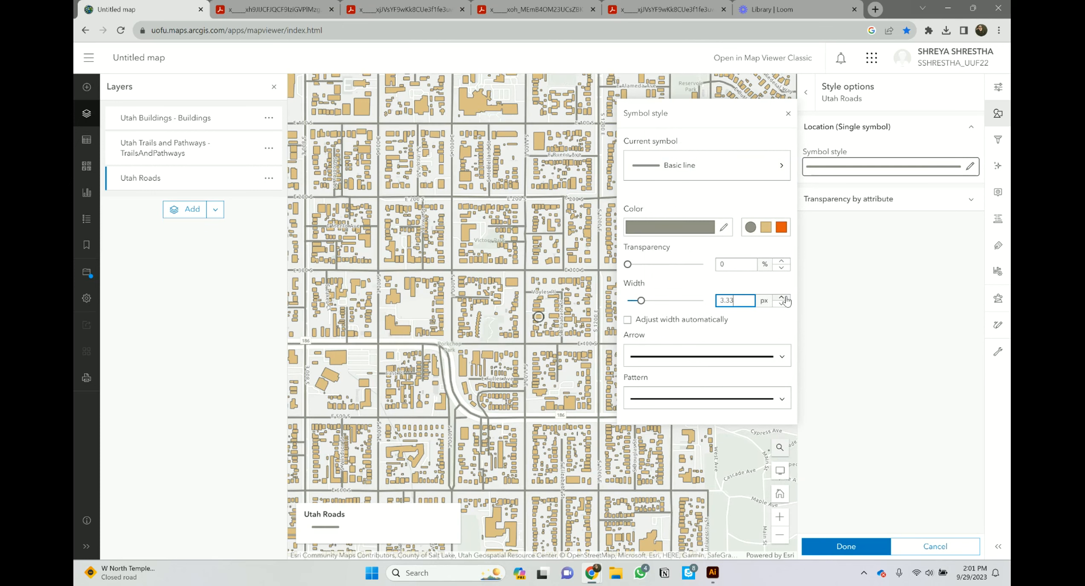
{"action": "left_click", "coordinate": [785, 298]}
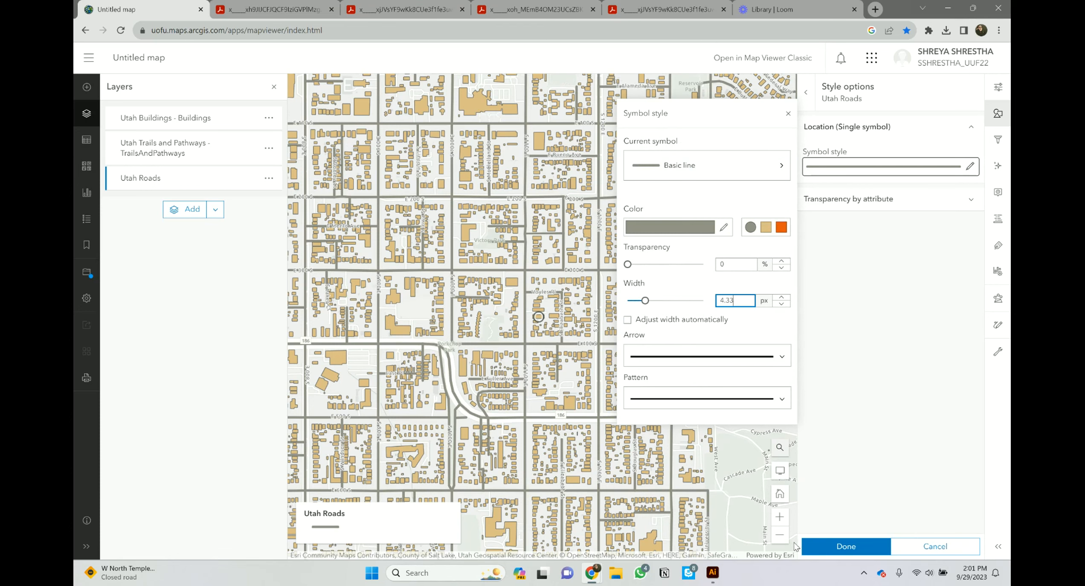
{"action": "left_click", "coordinate": [830, 553]}
{"action": "left_click", "coordinate": [833, 550]}
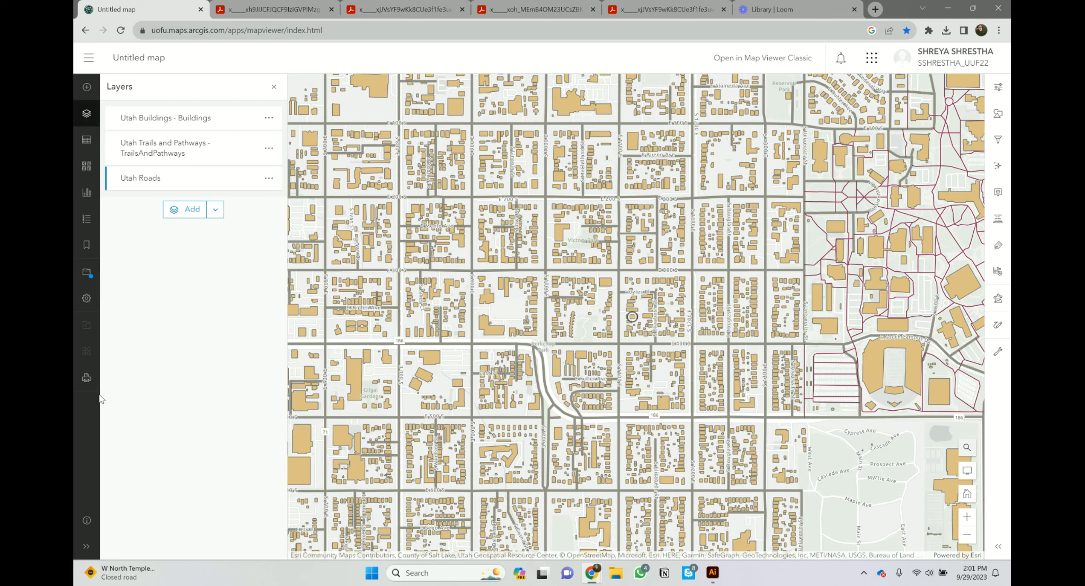
Step: Set up a Map only print at 800 × 1100 with the scale fixed at 800
{"action": "left_click", "coordinate": [87, 377]}
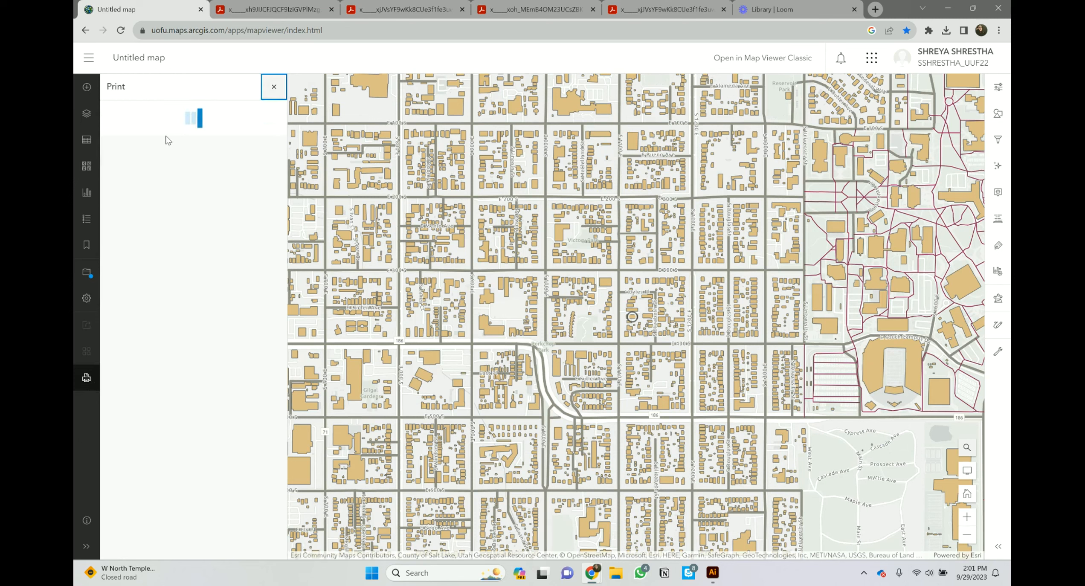
{"action": "left_click", "coordinate": [224, 121]}
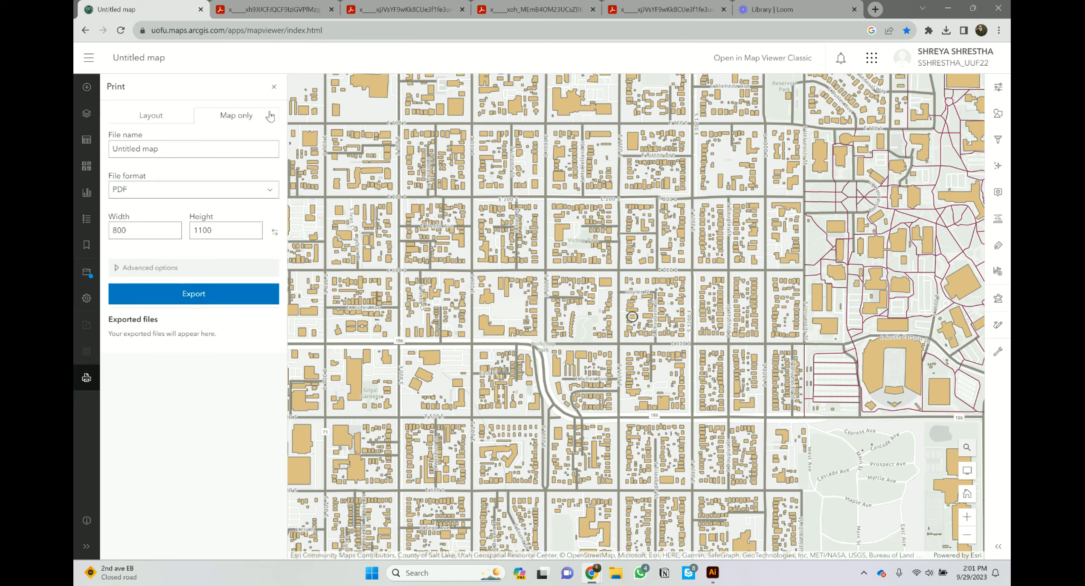
{"action": "left_click_drag", "start_coordinate": [132, 229], "coordinate": [110, 231]}
{"action": "left_click_drag", "start_coordinate": [224, 230], "coordinate": [163, 231]}
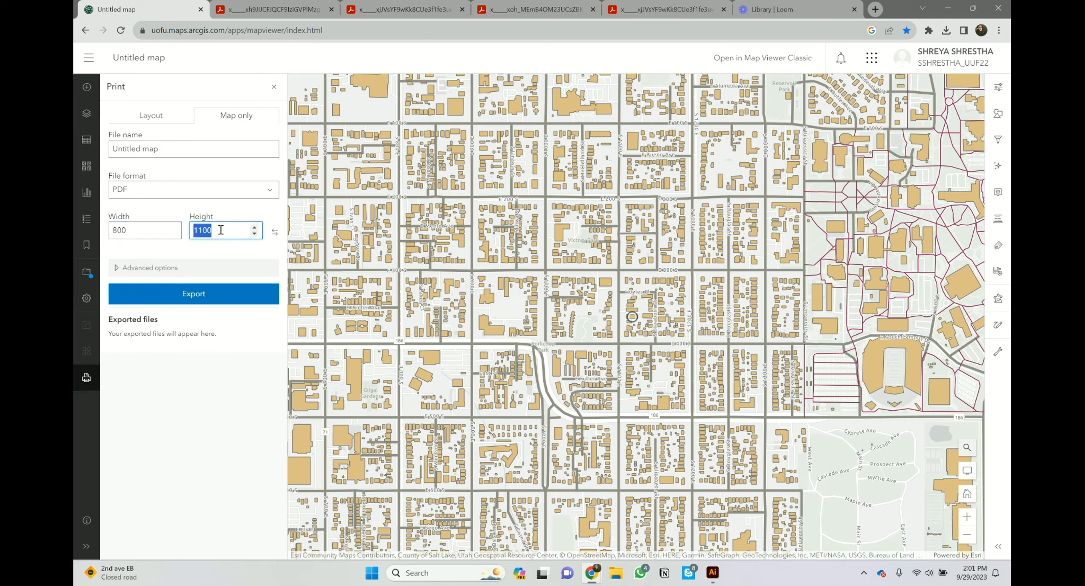
{"action": "left_click", "coordinate": [142, 268]}
{"action": "left_click", "coordinate": [118, 285]}
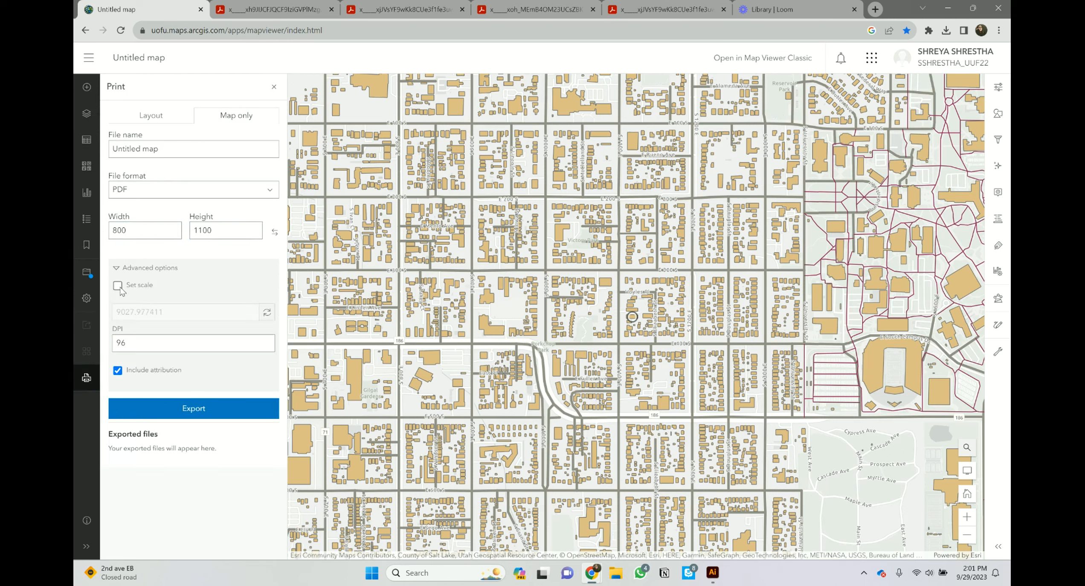
{"action": "left_click_drag", "start_coordinate": [162, 312], "coordinate": [105, 313]}
{"action": "type", "text": "800"}
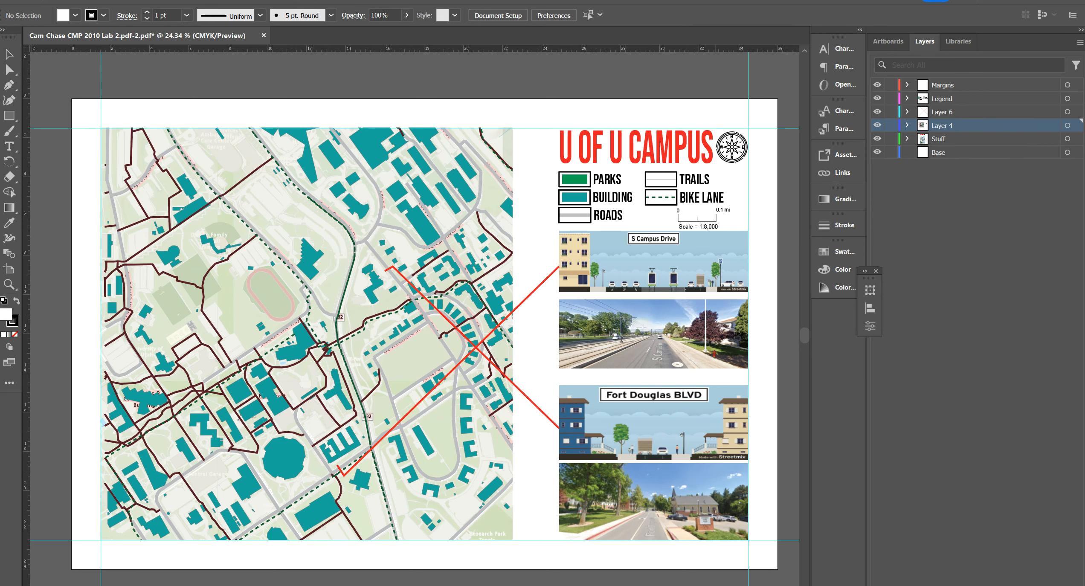
{"action": "key", "text": "super+e"}
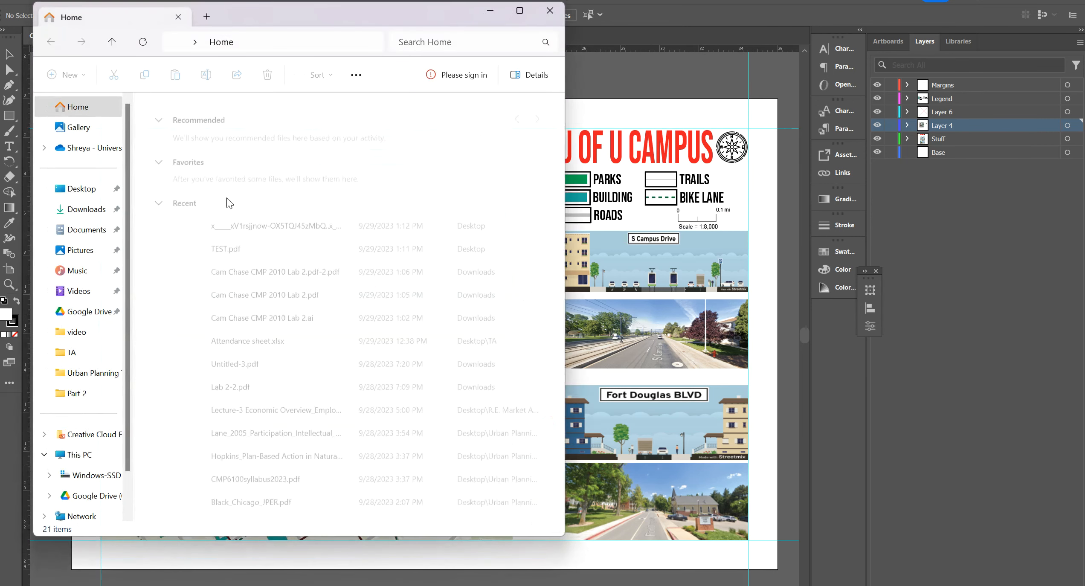
{"action": "left_click", "coordinate": [87, 191]}
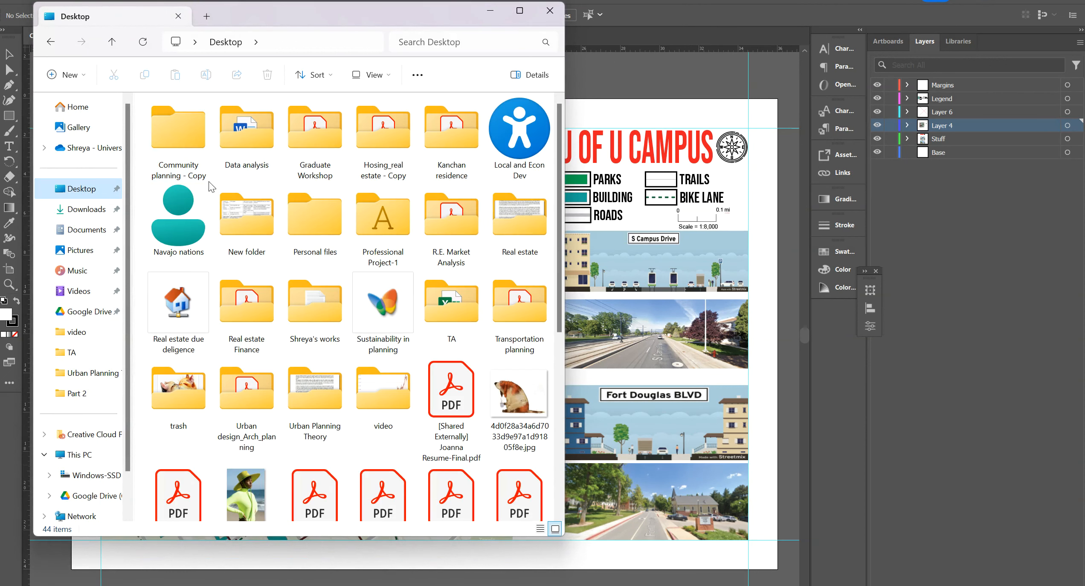
{"action": "left_click", "coordinate": [87, 209]}
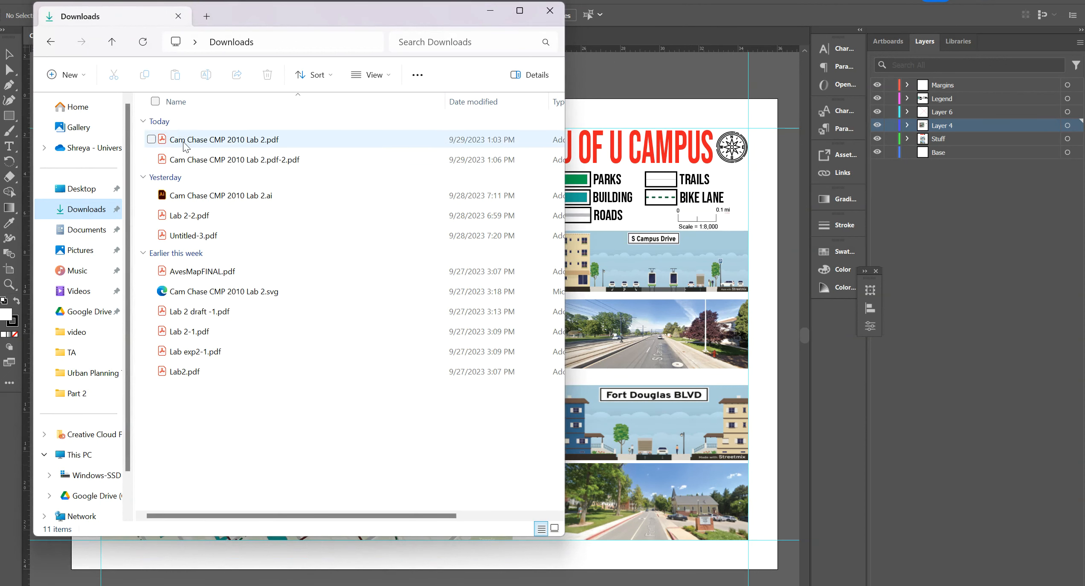
{"action": "left_click", "coordinate": [203, 142]}
{"action": "double_click", "coordinate": [204, 142]}
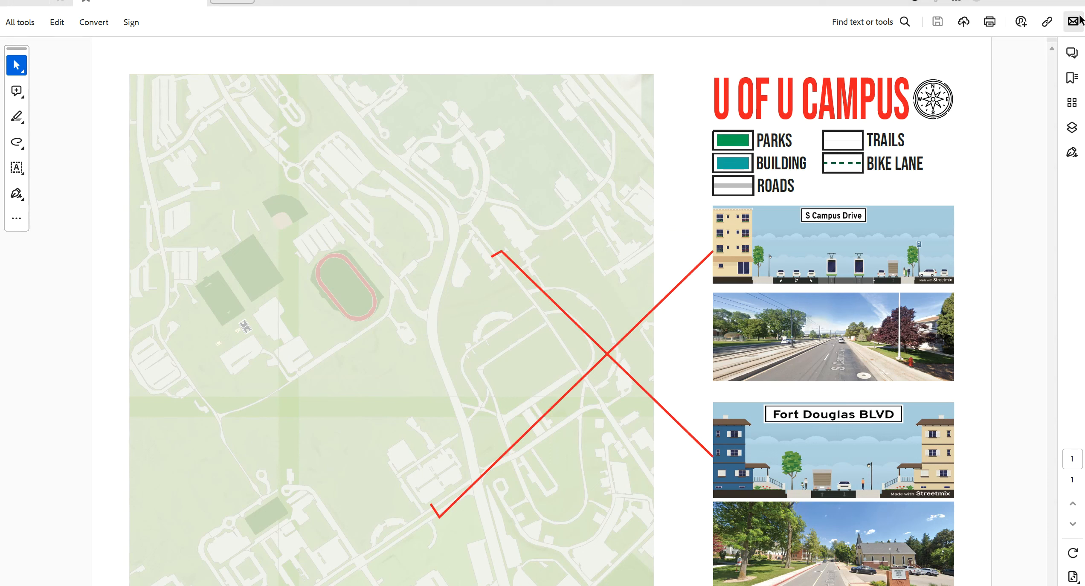
{"action": "left_click", "coordinate": [1072, 2]}
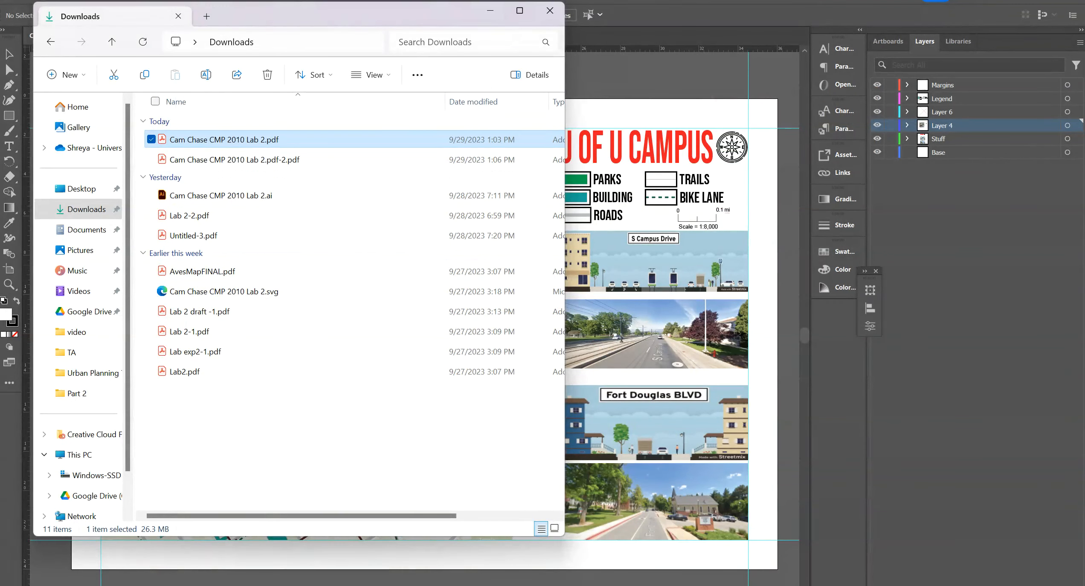
{"action": "left_click", "coordinate": [490, 11]}
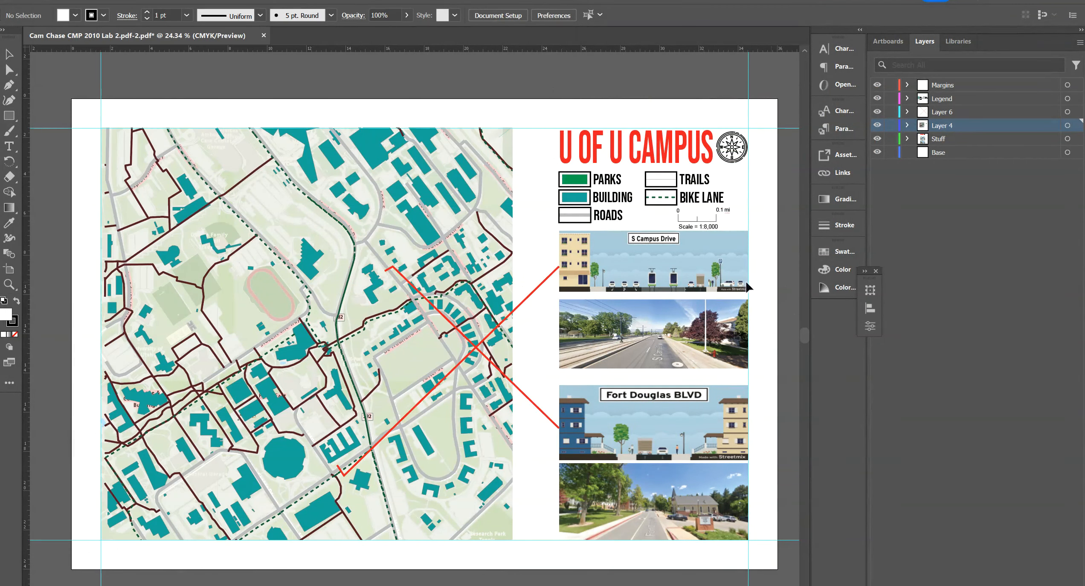
Step: Select all Layer 4 artwork and apply Object > Compound Path > Release to reveal the full campus map
{"action": "left_click", "coordinate": [473, 242]}
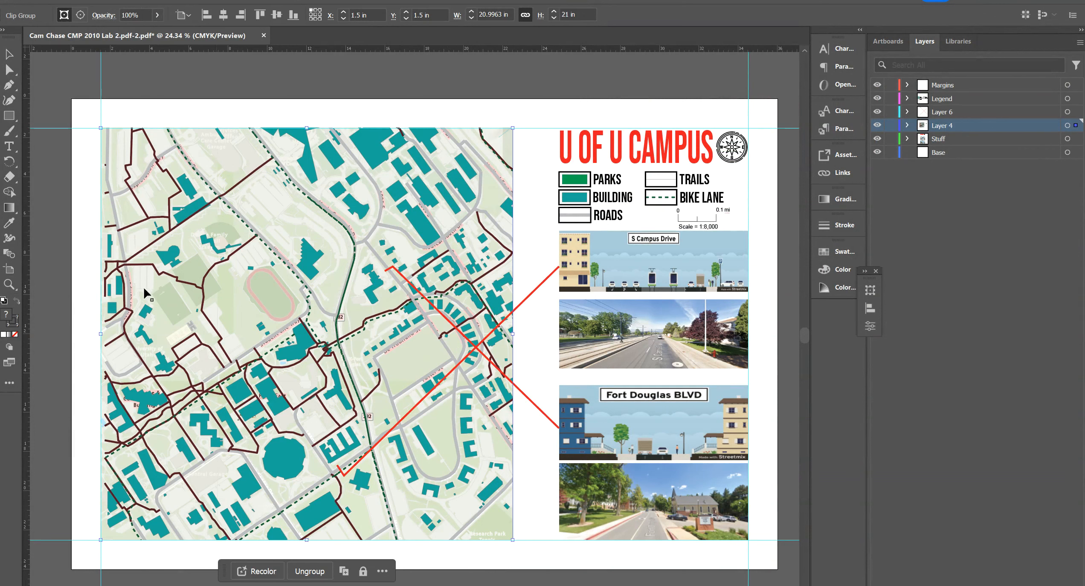
{"action": "left_click", "coordinate": [876, 125]}
{"action": "left_click", "coordinate": [877, 125]}
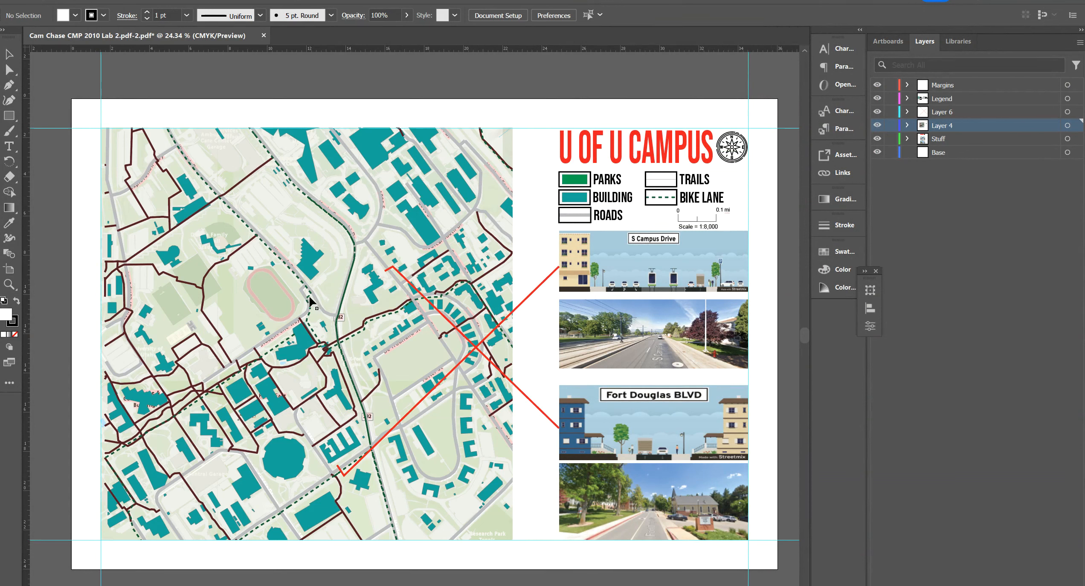
{"action": "left_click", "coordinate": [1066, 125]}
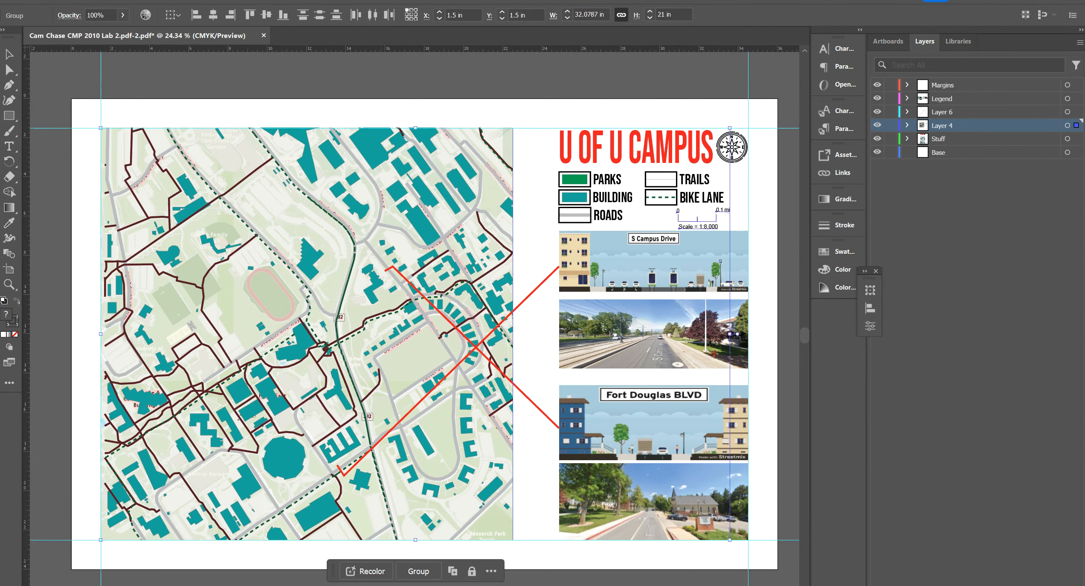
{"action": "left_click", "coordinate": [103, 1]}
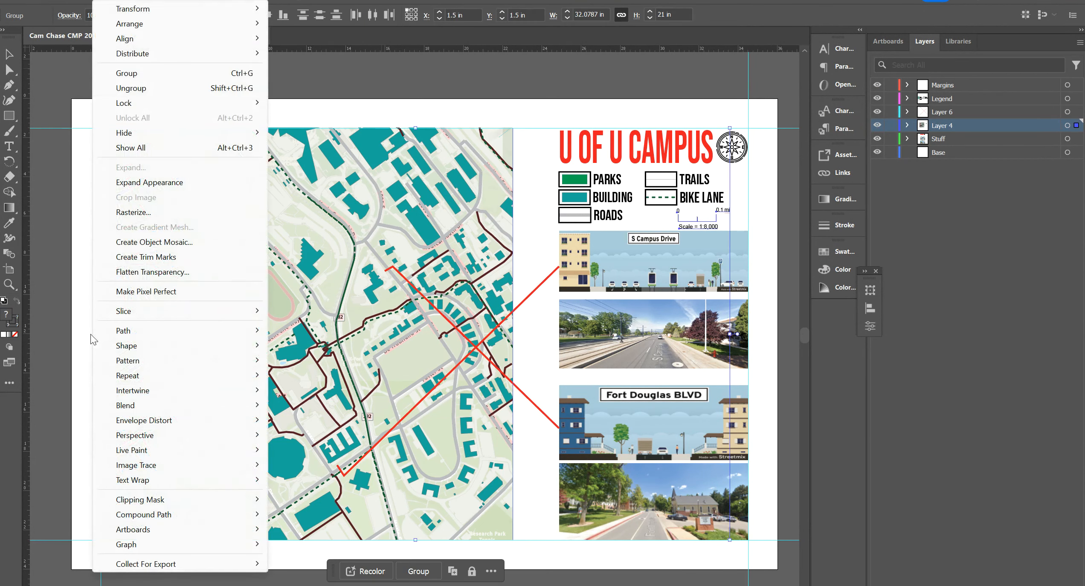
{"action": "mouse_move", "coordinate": [145, 515]}
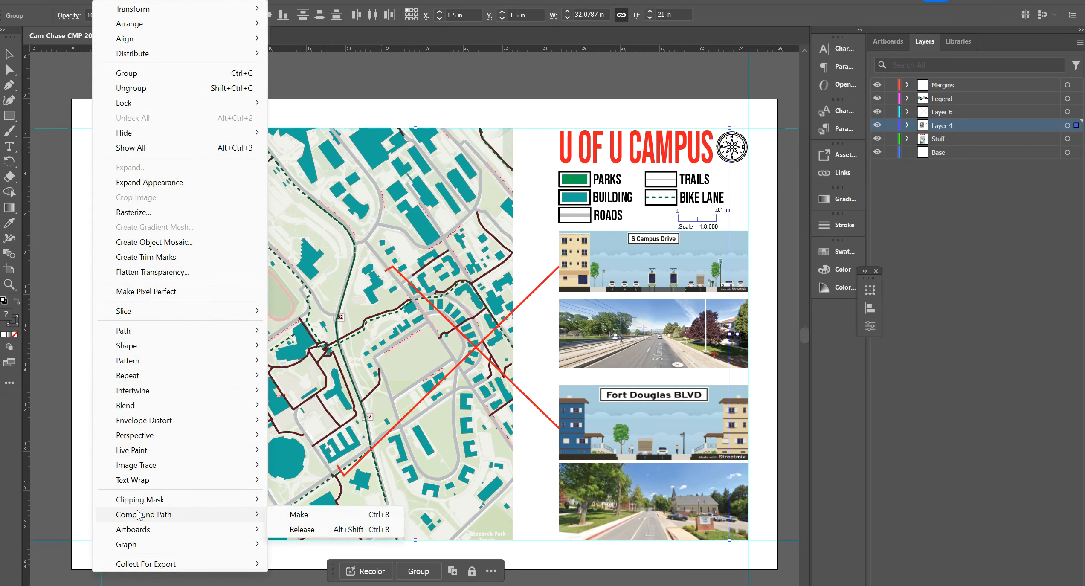
{"action": "left_click", "coordinate": [370, 532]}
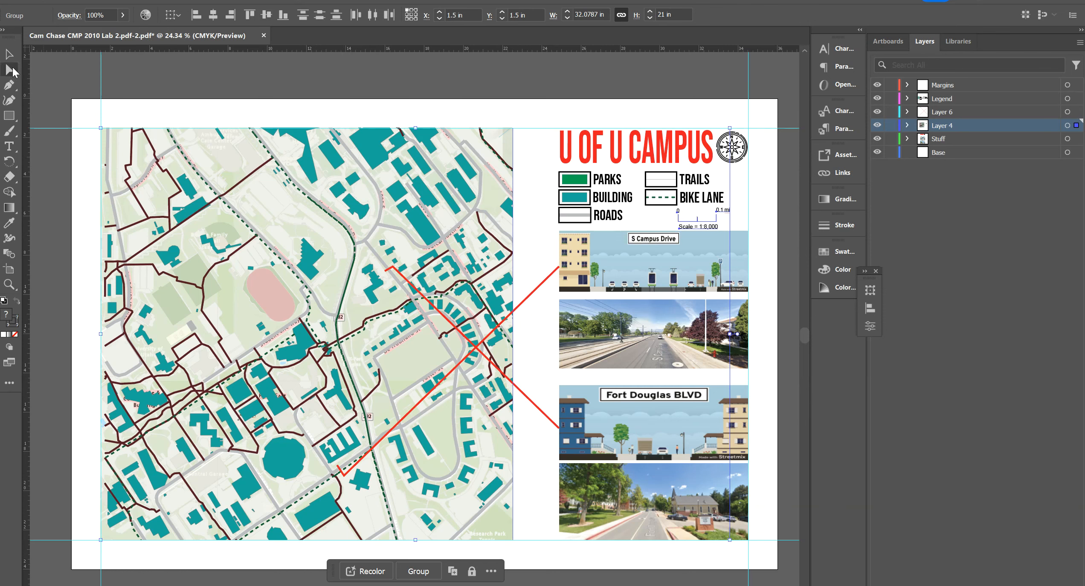
{"action": "left_click", "coordinate": [253, 87]}
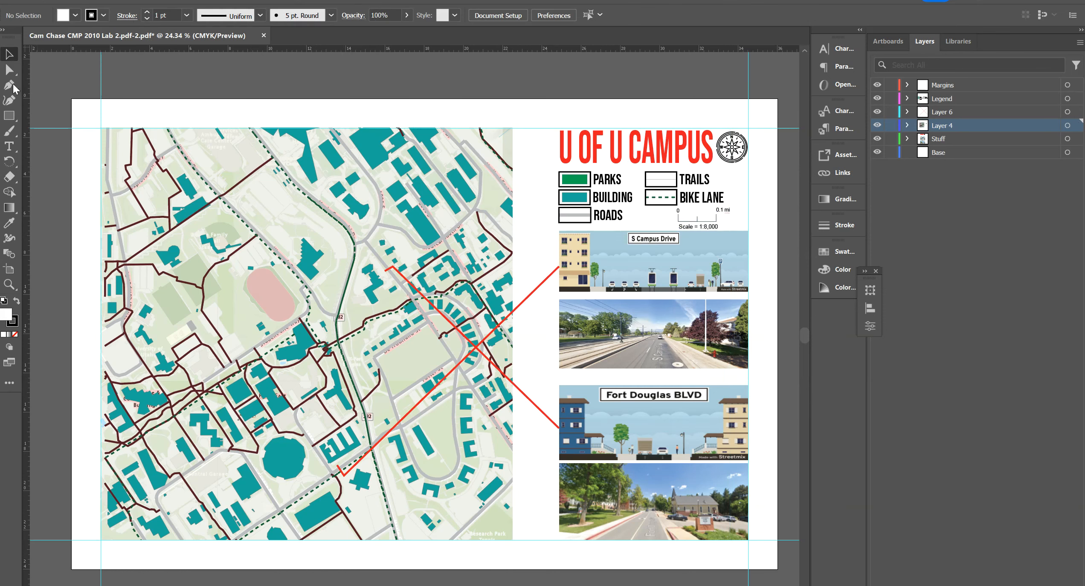
{"action": "key", "text": "alt+f"}
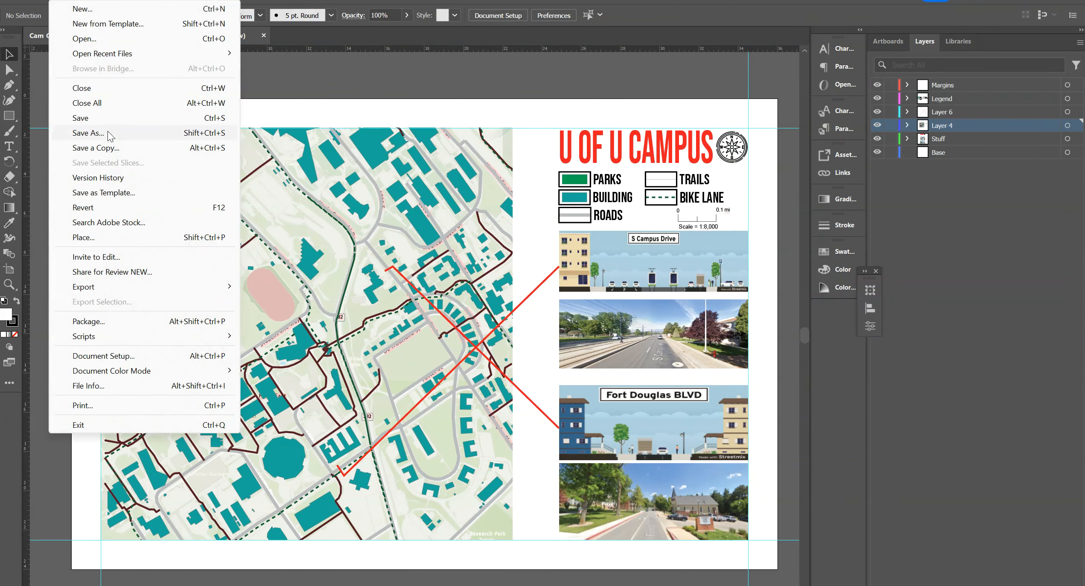
{"action": "left_click", "coordinate": [109, 137]}
{"action": "left_click", "coordinate": [584, 438]}
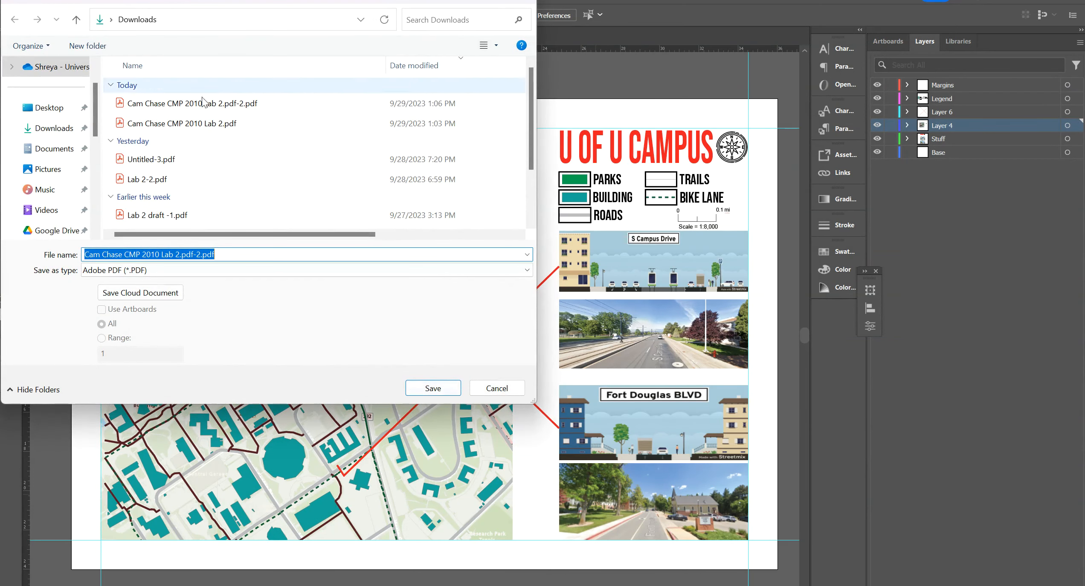
{"action": "left_click", "coordinate": [220, 104]}
{"action": "left_click", "coordinate": [434, 388]}
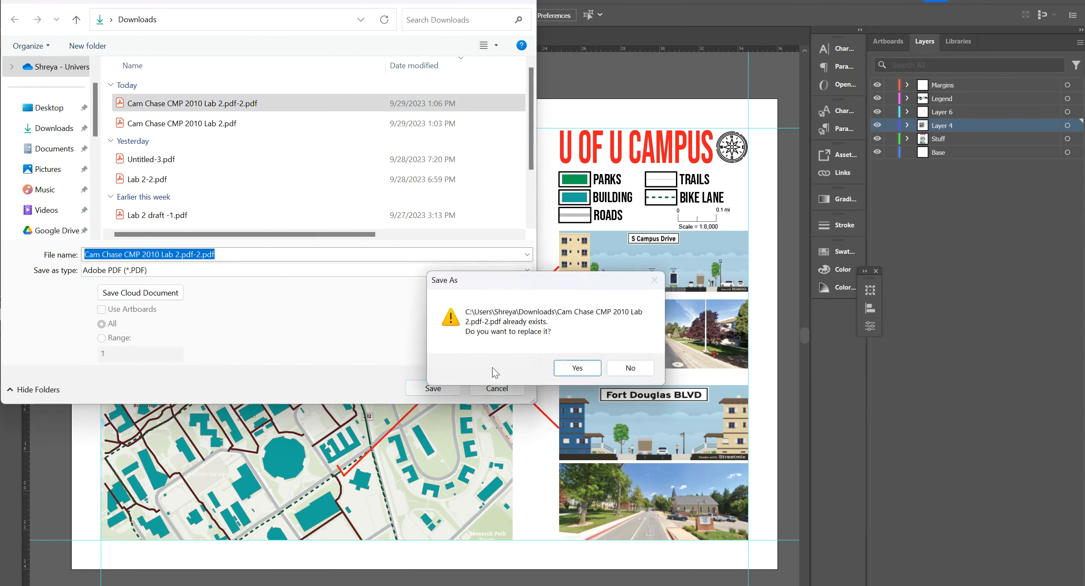
{"action": "left_click", "coordinate": [573, 367]}
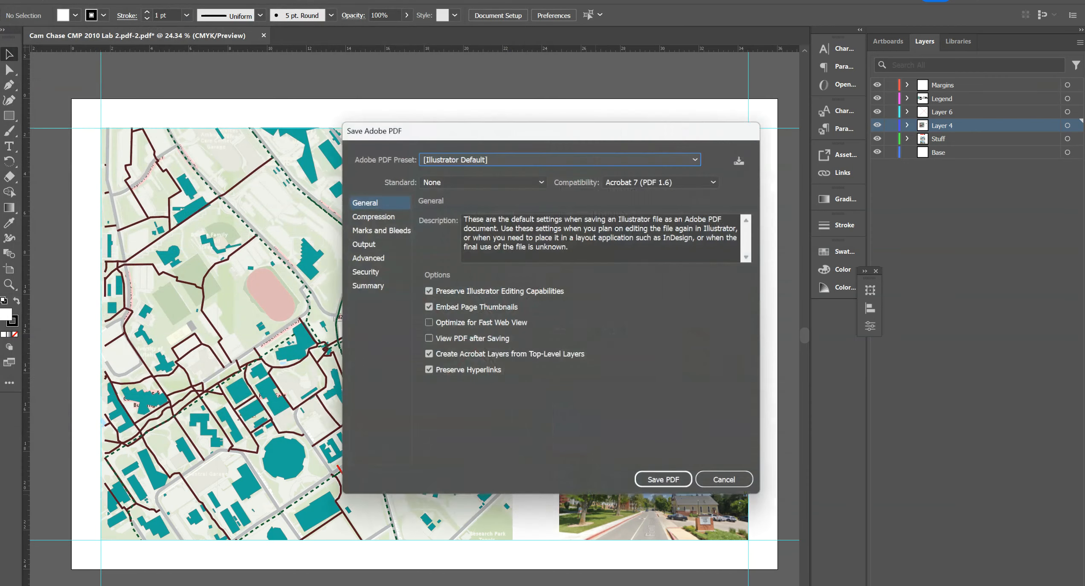
{"action": "left_click", "coordinate": [664, 480]}
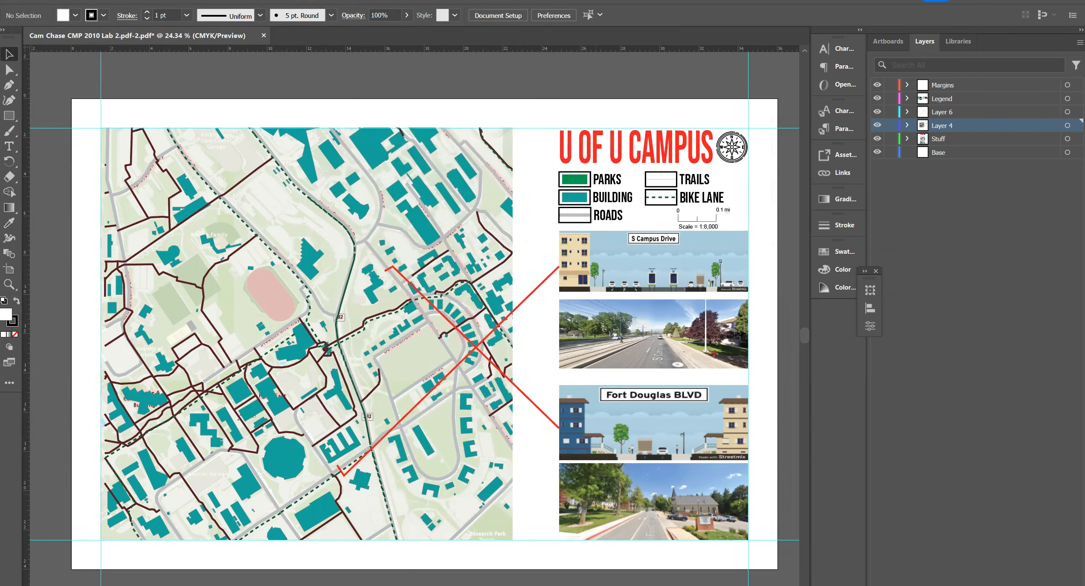
Step: Open the re-saved PDF from Downloads to check it, then close it
{"action": "key", "text": "alt+Tab"}
{"action": "double_click", "coordinate": [287, 156]}
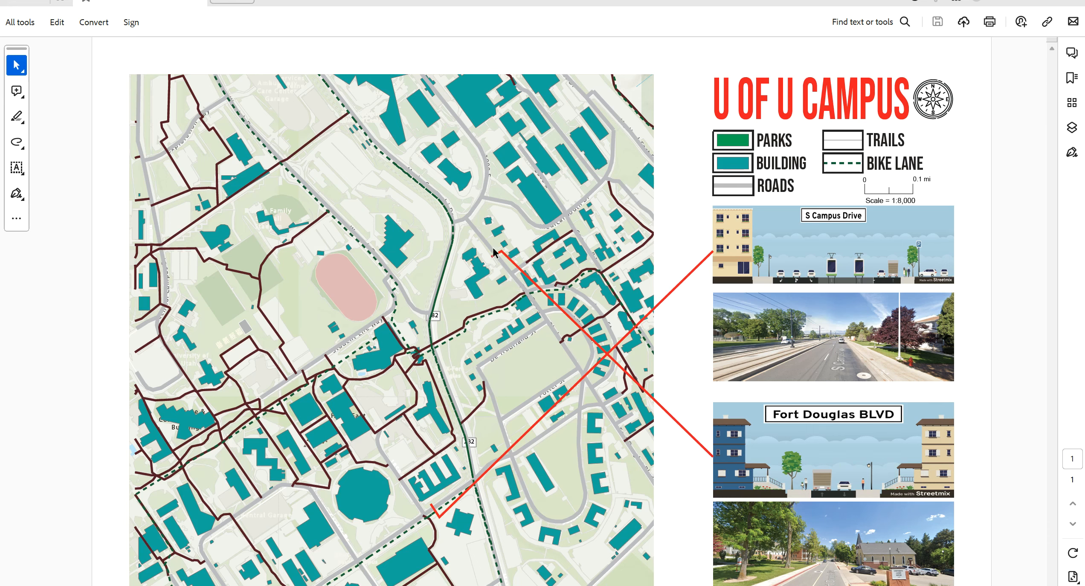
{"action": "left_click", "coordinate": [1071, 3]}
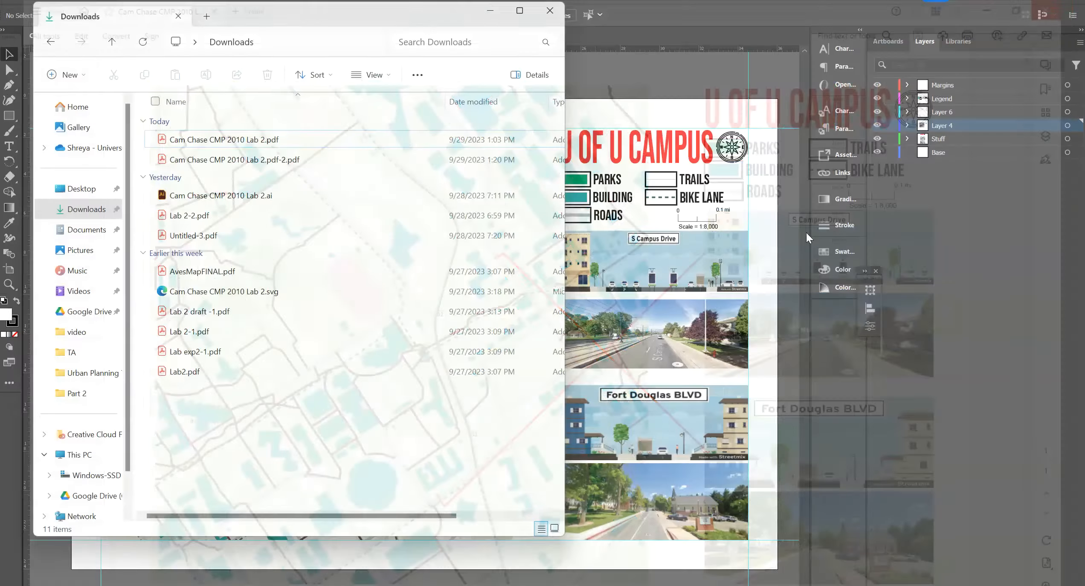